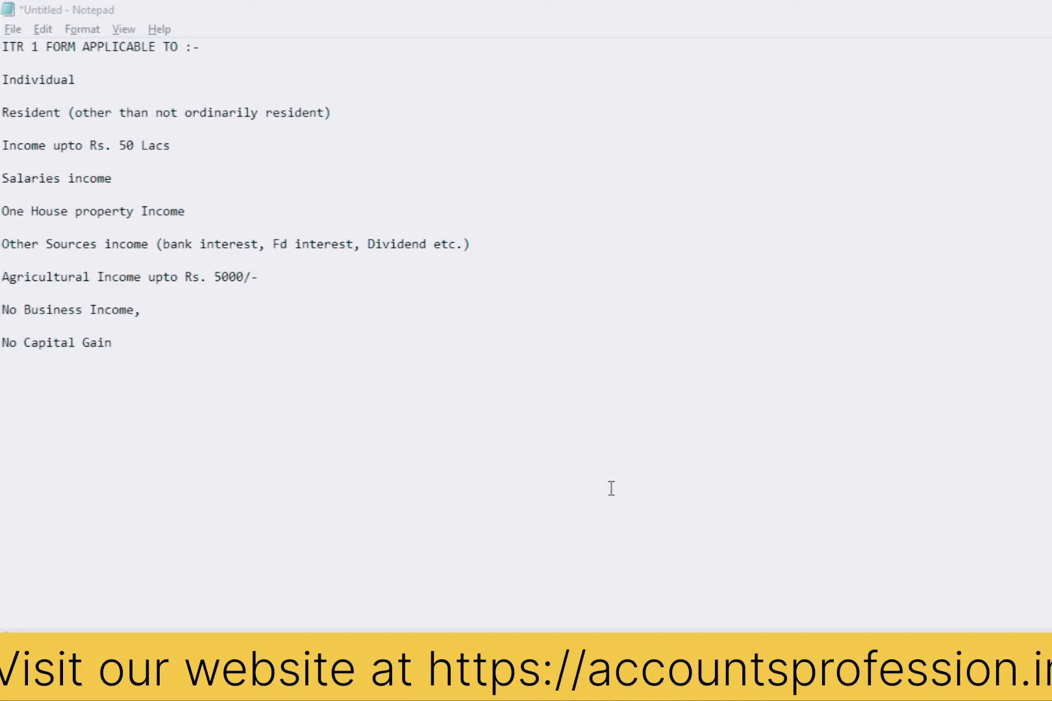
Step: Switch from the Notepad ITR 1 eligibility notes to a new Chrome tab
click(568, 687)
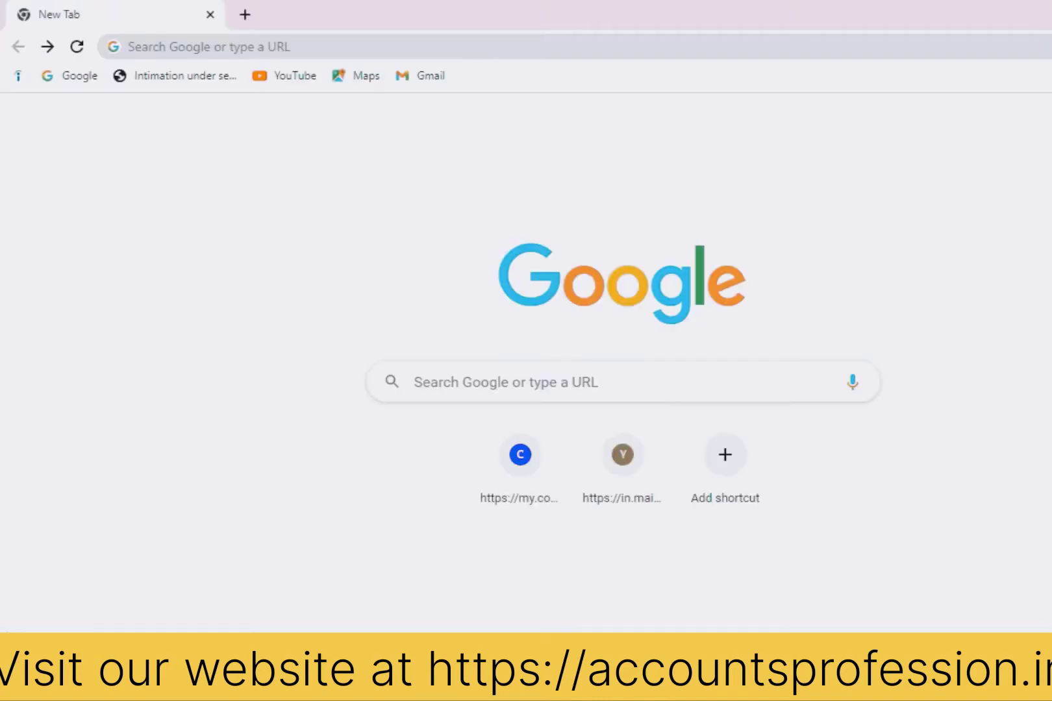
Step: Search Google for 'income tax e filing' and open the 'Home | Income Tax Department' result
click(449, 382)
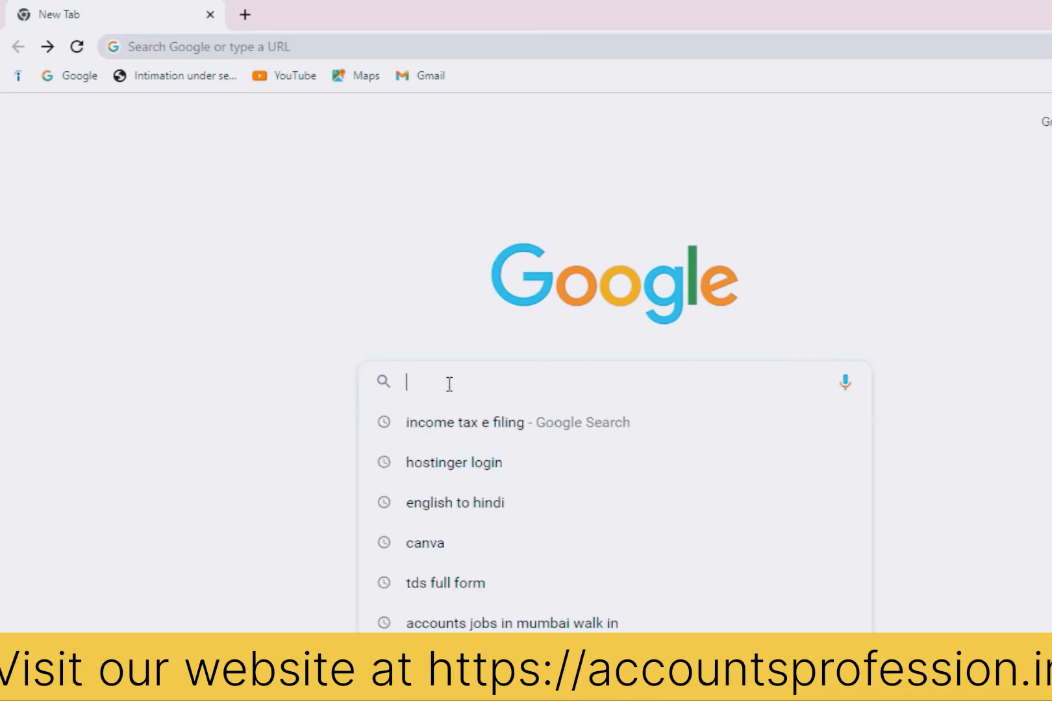
click(444, 430)
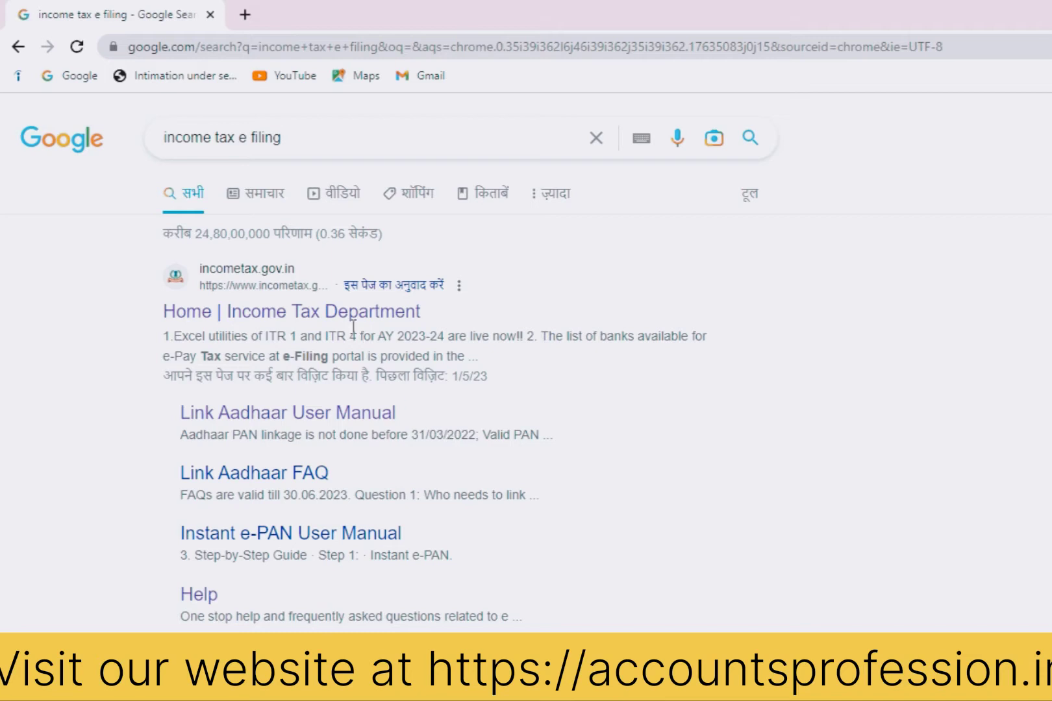
click(312, 313)
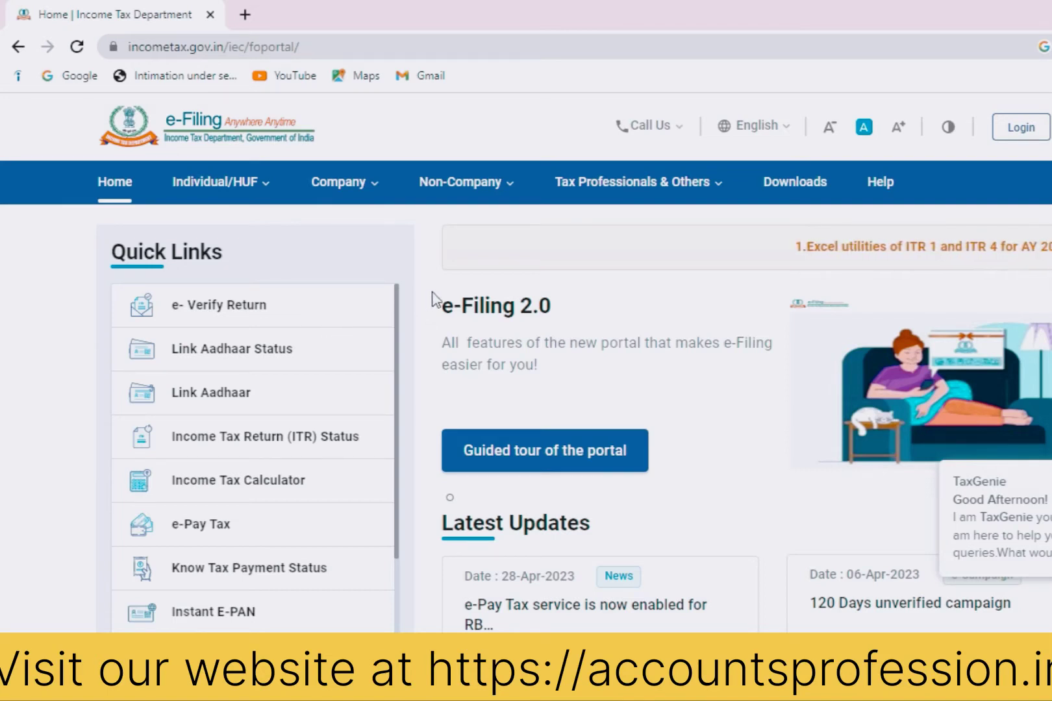
Step: Download the ITR 1 Excel-based utility for AY 2023-24 and show the zip in Downloads
click(780, 191)
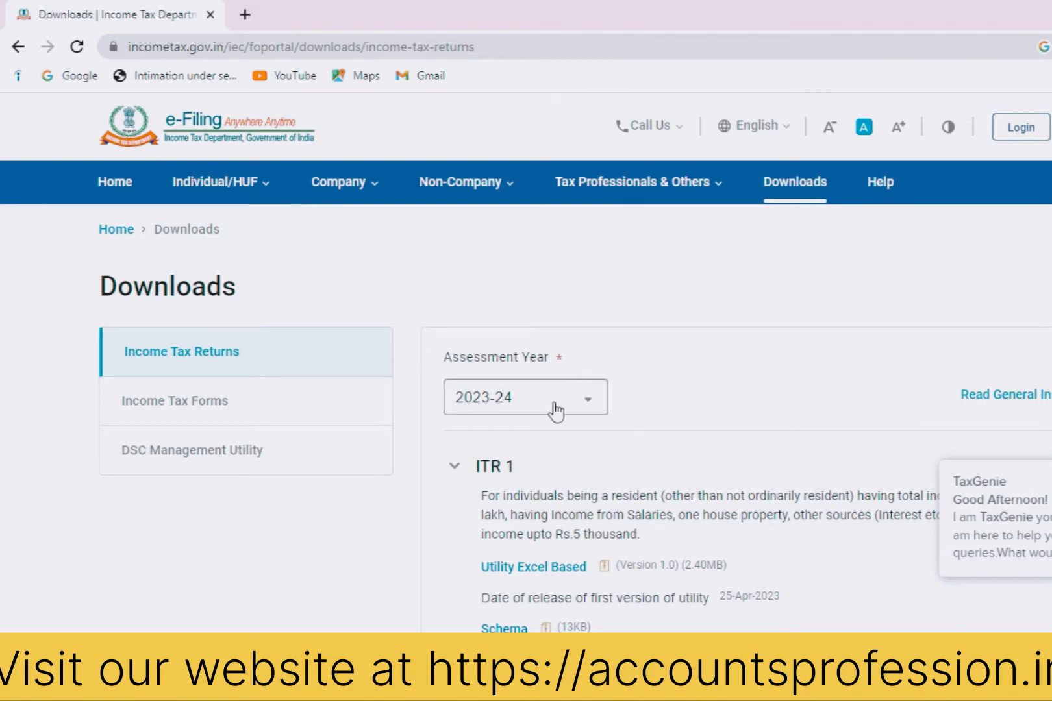
scroll(525, 422, down, 1)
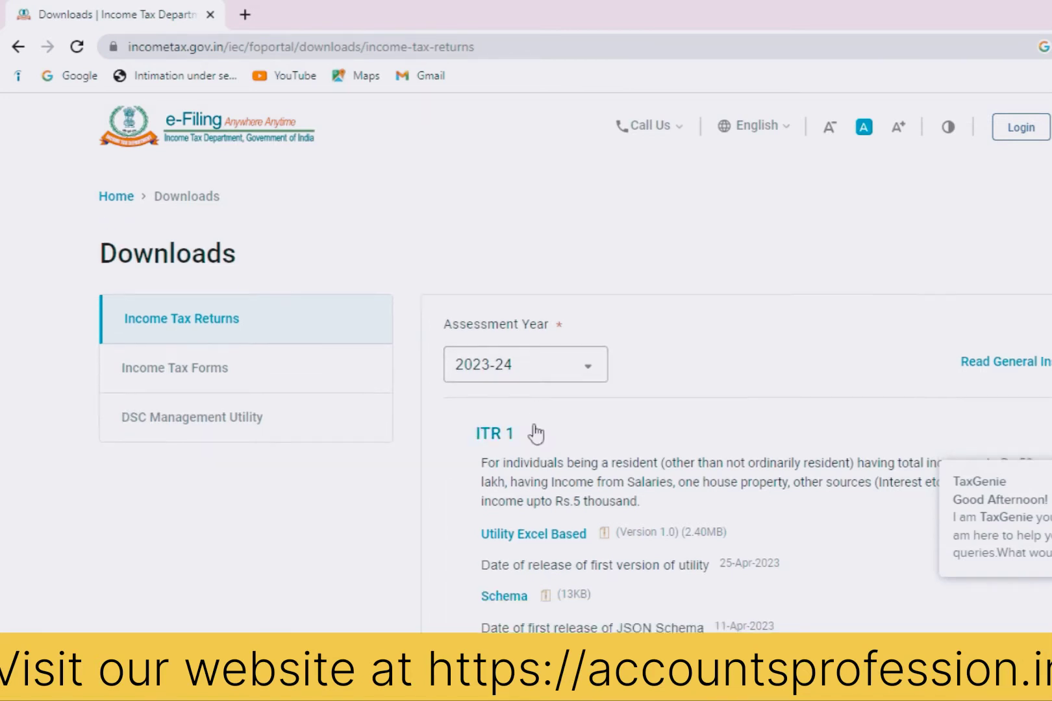
scroll(536, 434, down, 3)
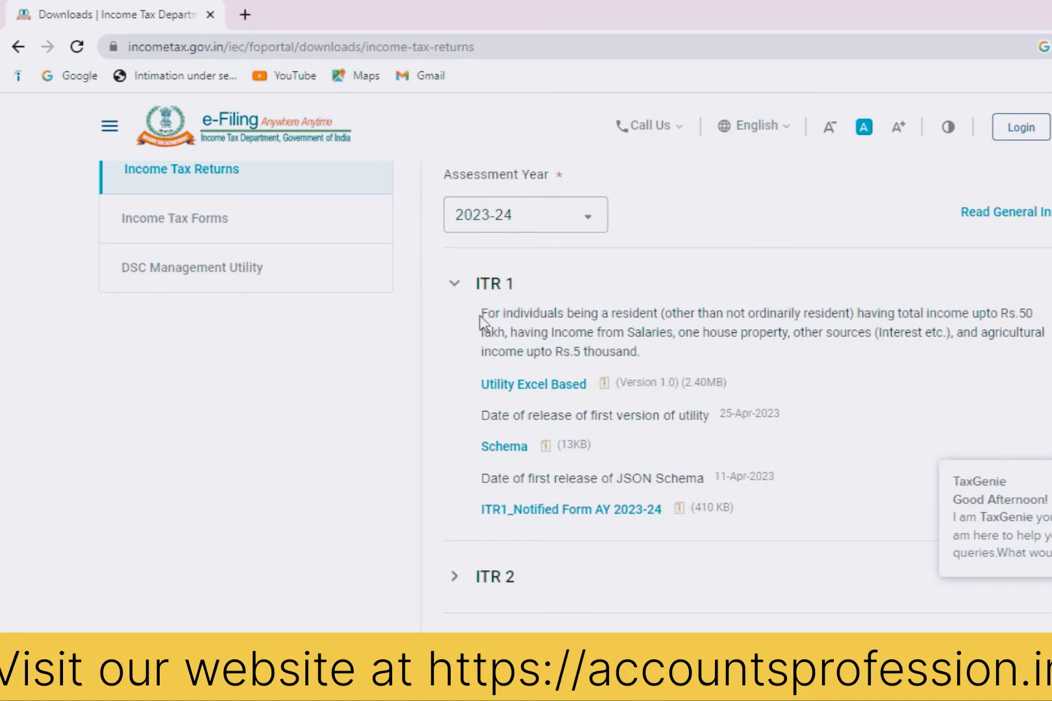
drag(481, 314, 656, 357)
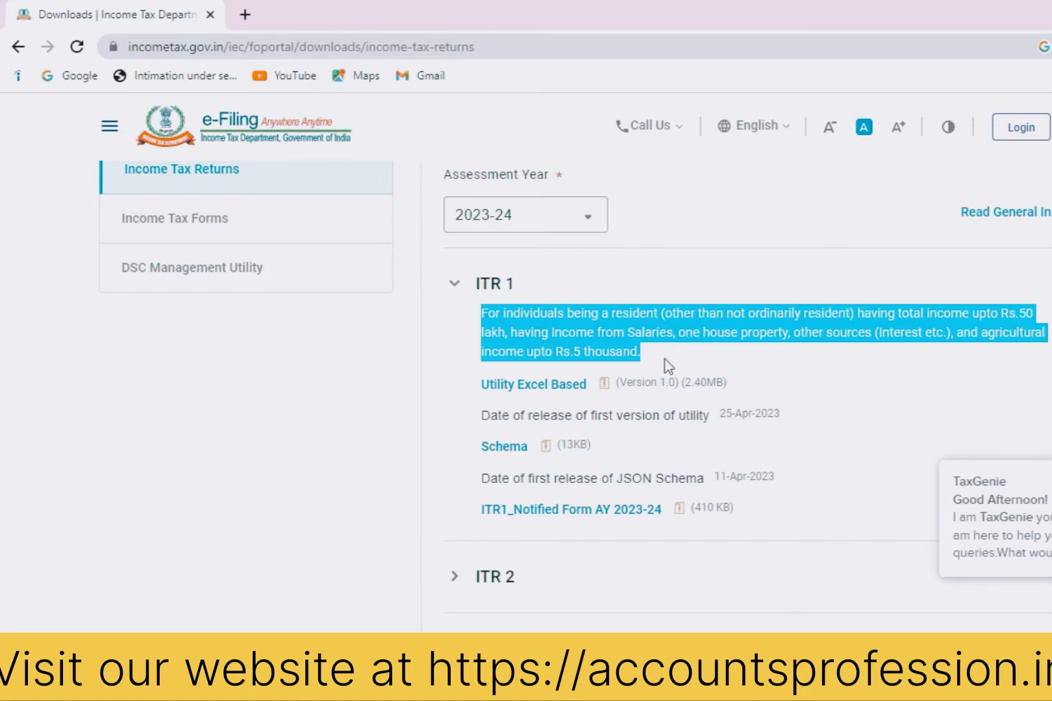
click(545, 390)
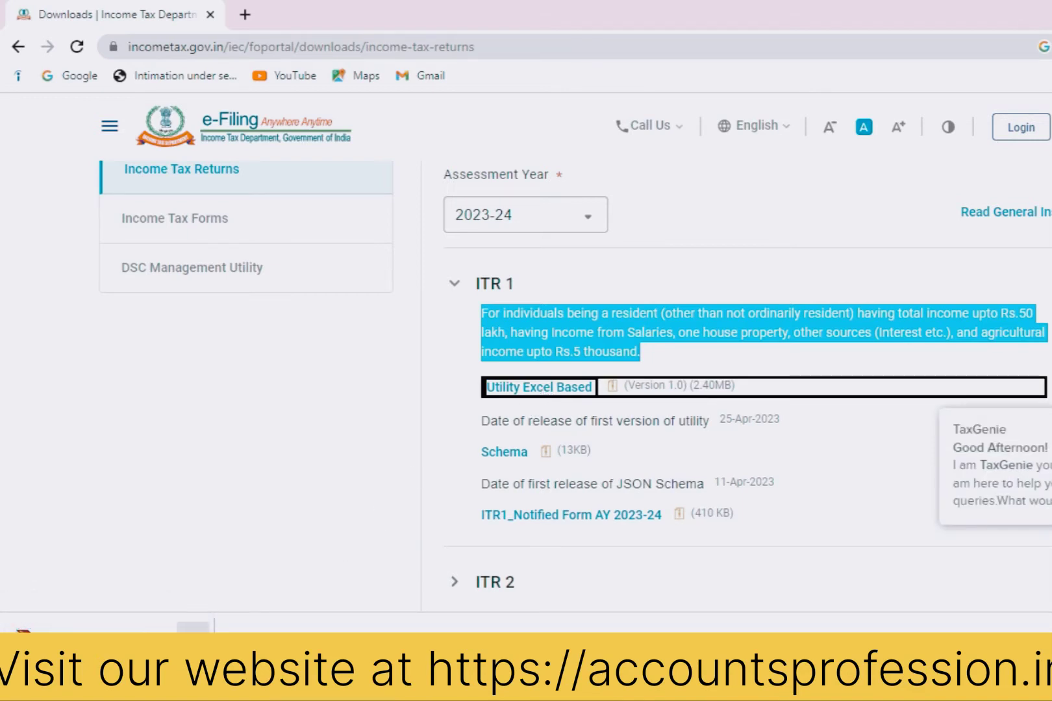
click(192, 628)
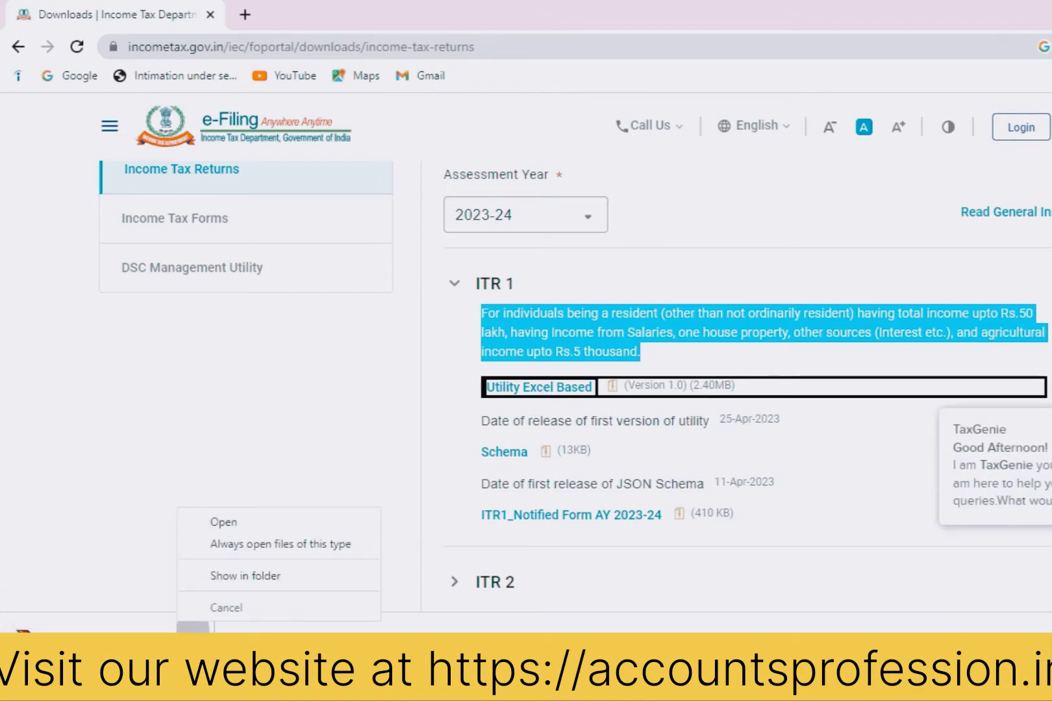
click(230, 576)
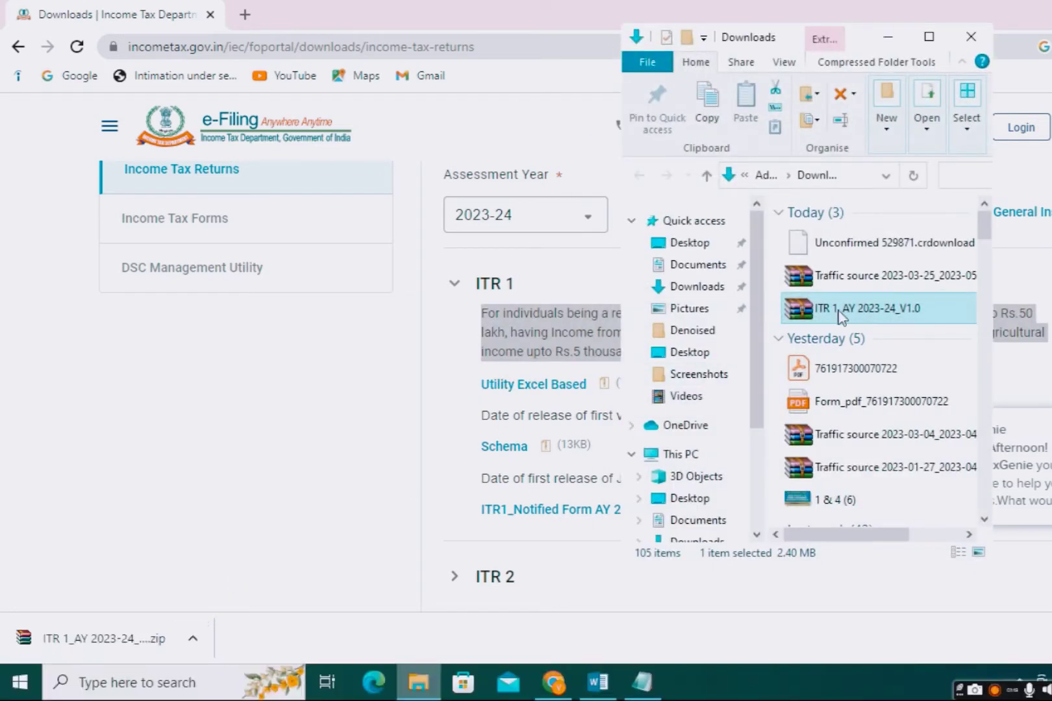
Step: Extract ITR 1_AY 2023-24_V1.0.xlsm from the zip to the Desktop with WinRAR
double_click(843, 312)
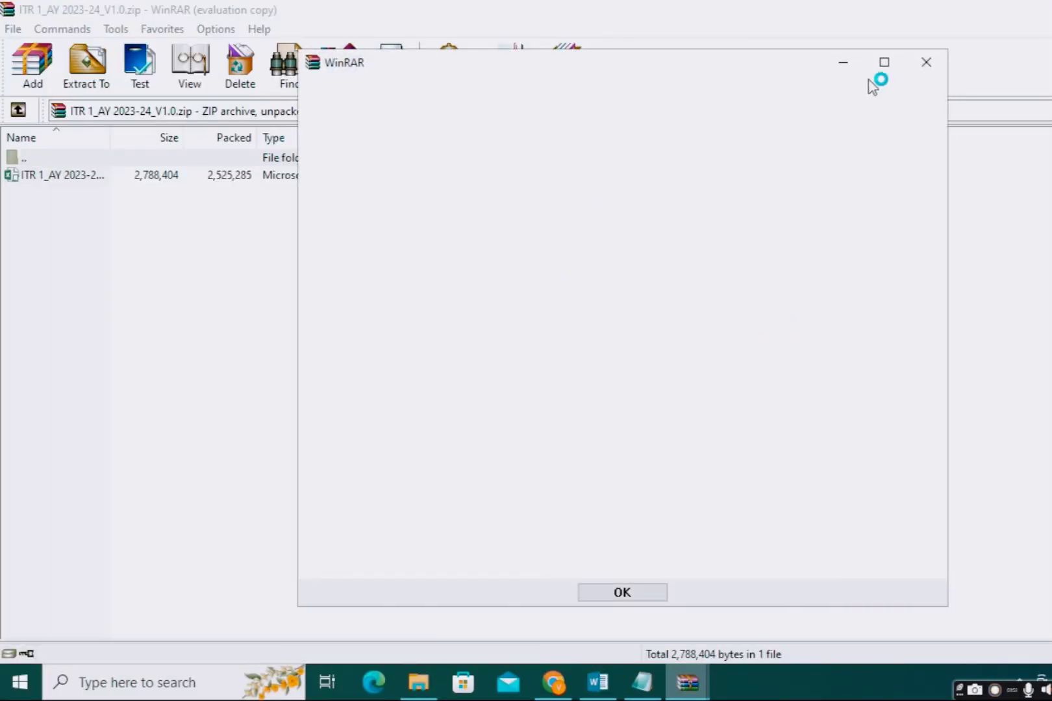
click(929, 65)
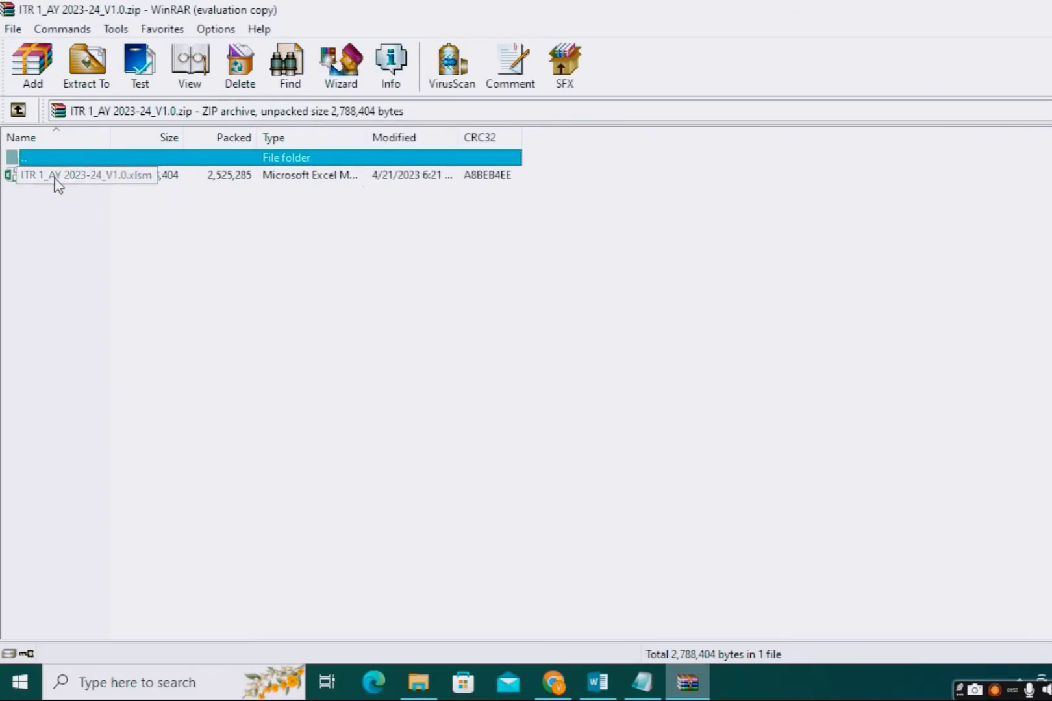
click(75, 173)
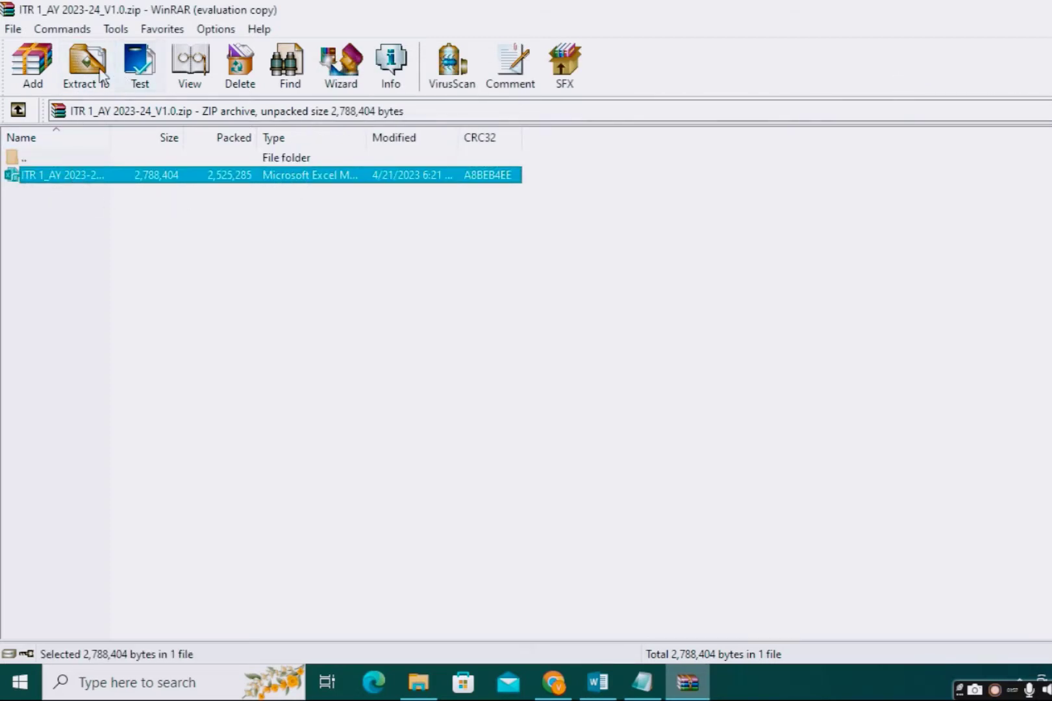
click(97, 68)
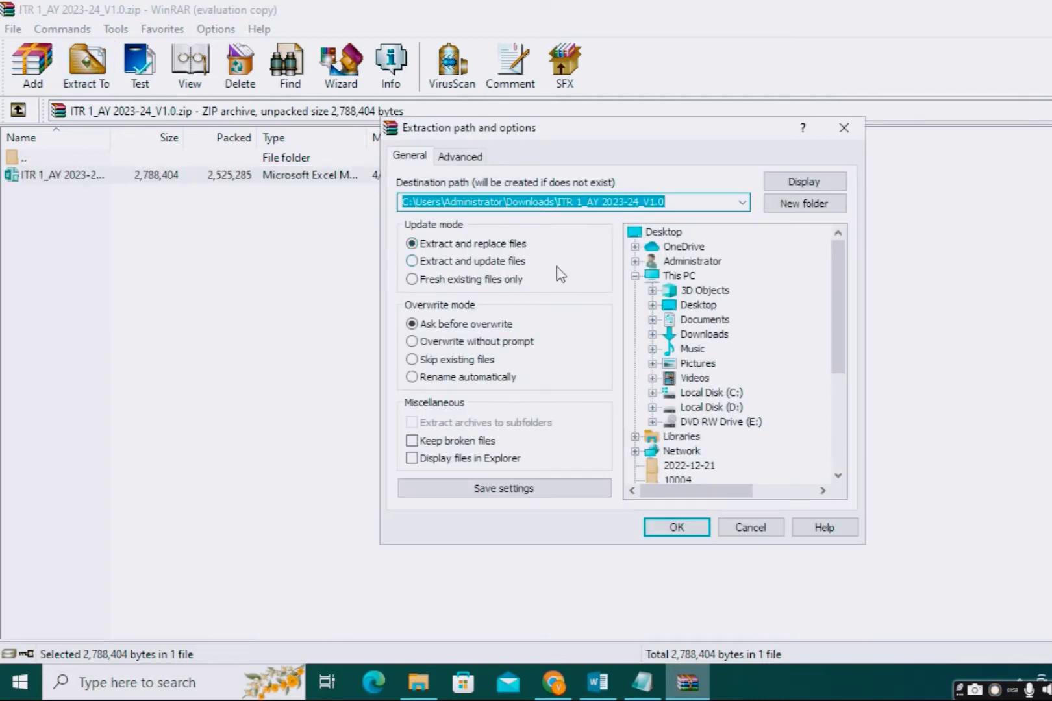
click(695, 307)
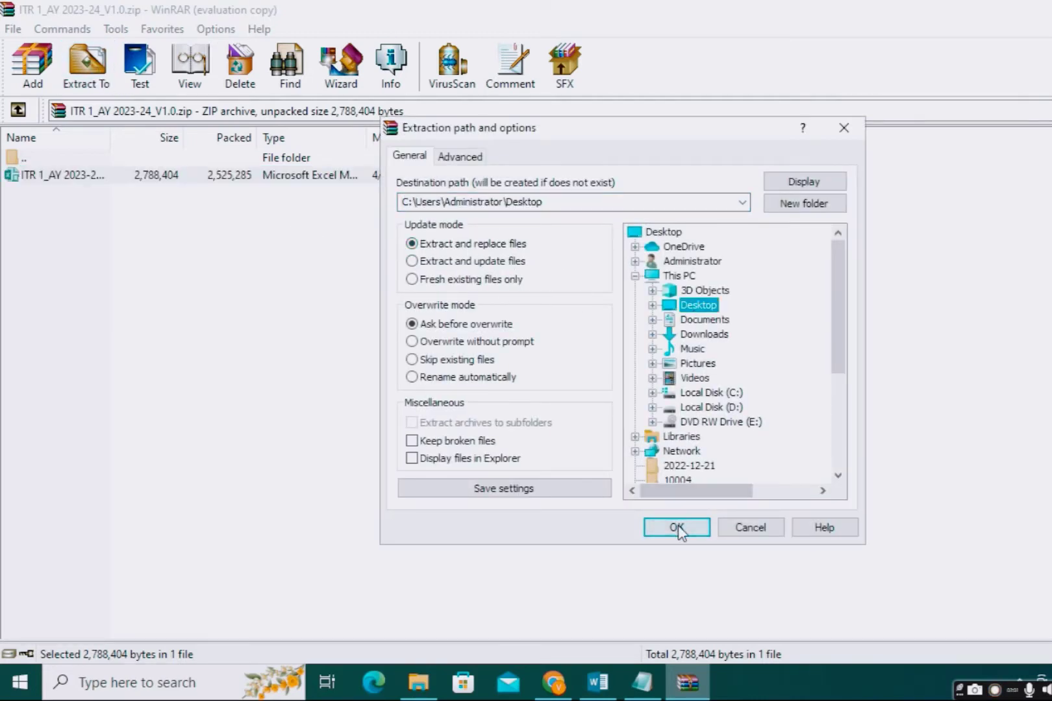
click(675, 528)
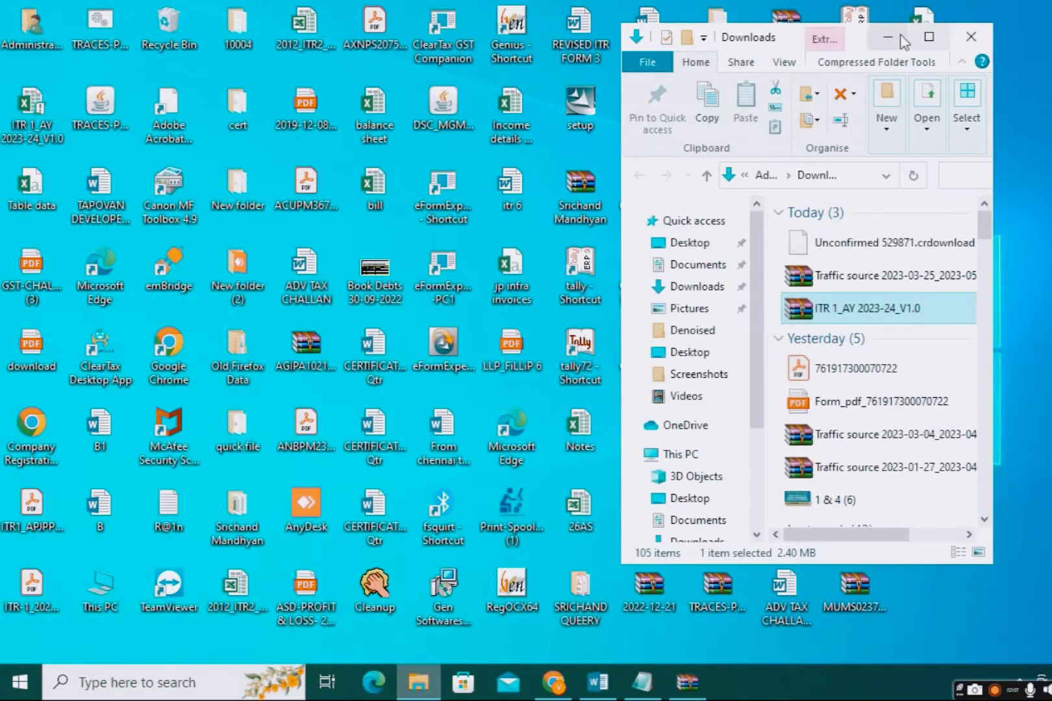
click(886, 37)
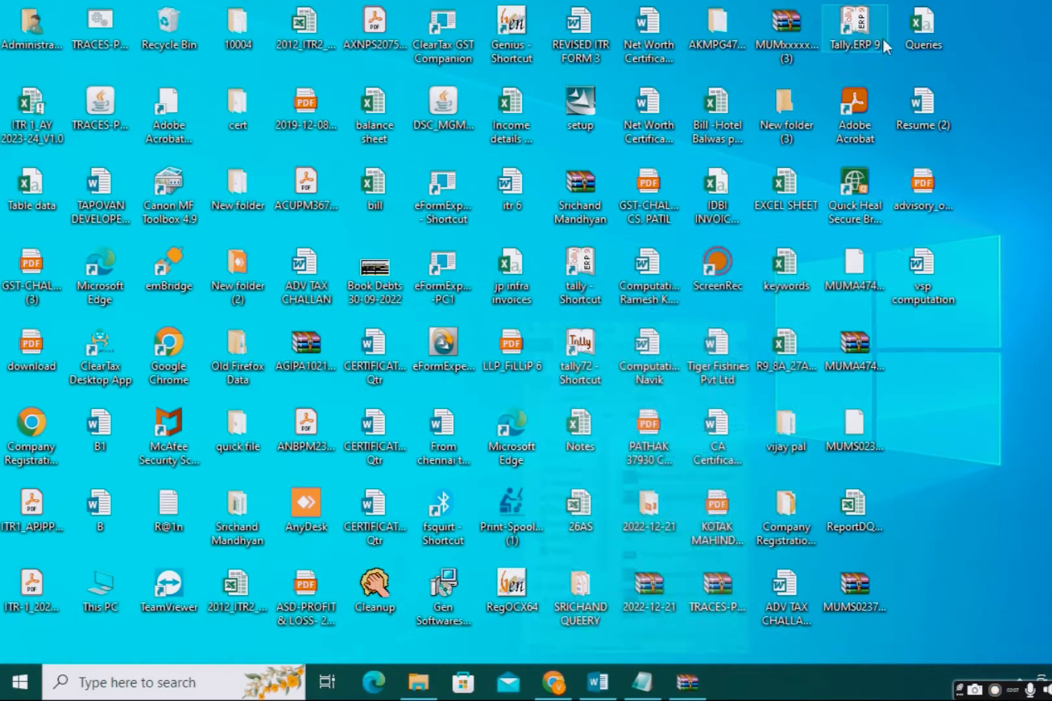
Step: Open the ITR 1_AY 2023-24_V1.0 workbook from the Desktop and dismiss its instructions notice
double_click(35, 133)
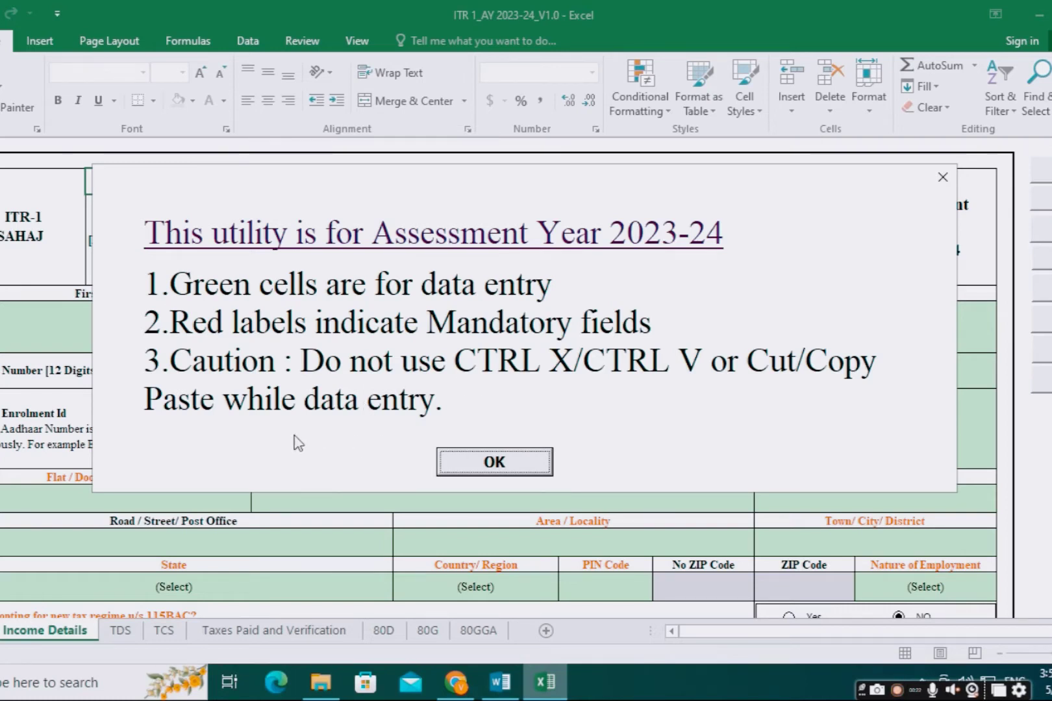
click(490, 462)
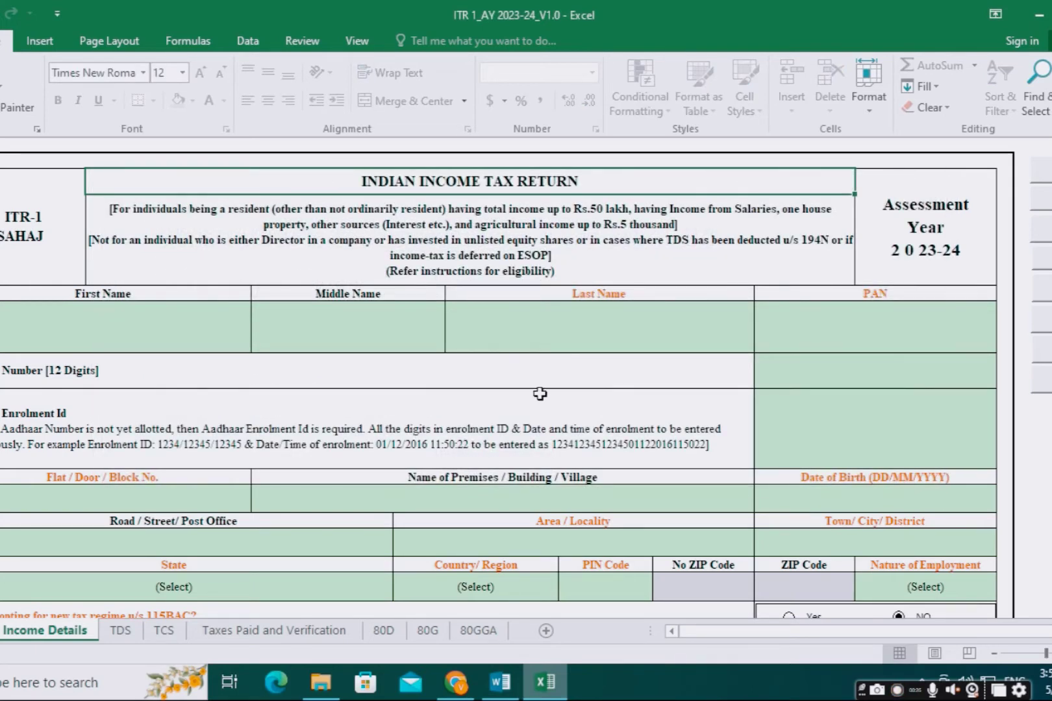
Step: Enter the taxpayer's first, middle and last name on the Income Details sheet
click(6, 320)
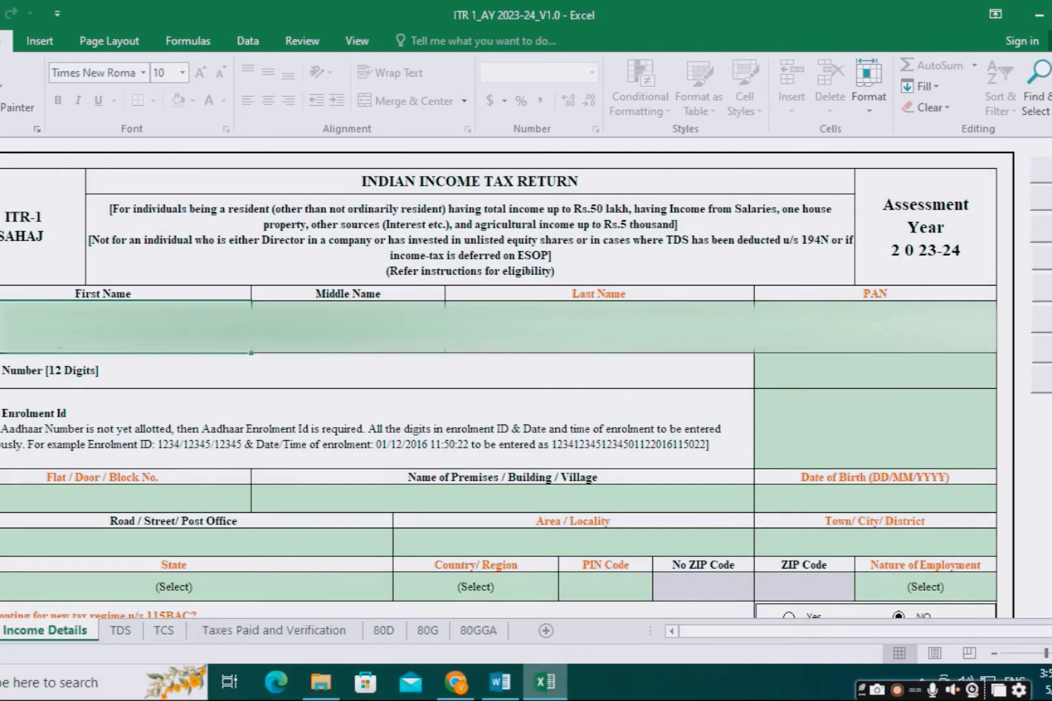
double_click(60, 341)
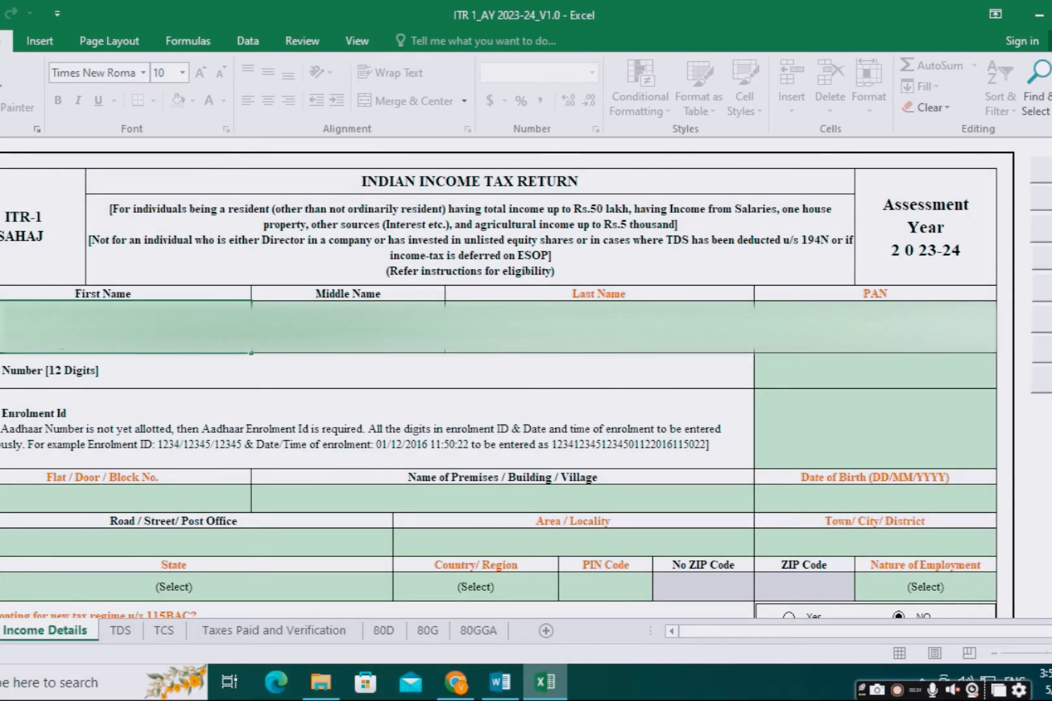
click(339, 324)
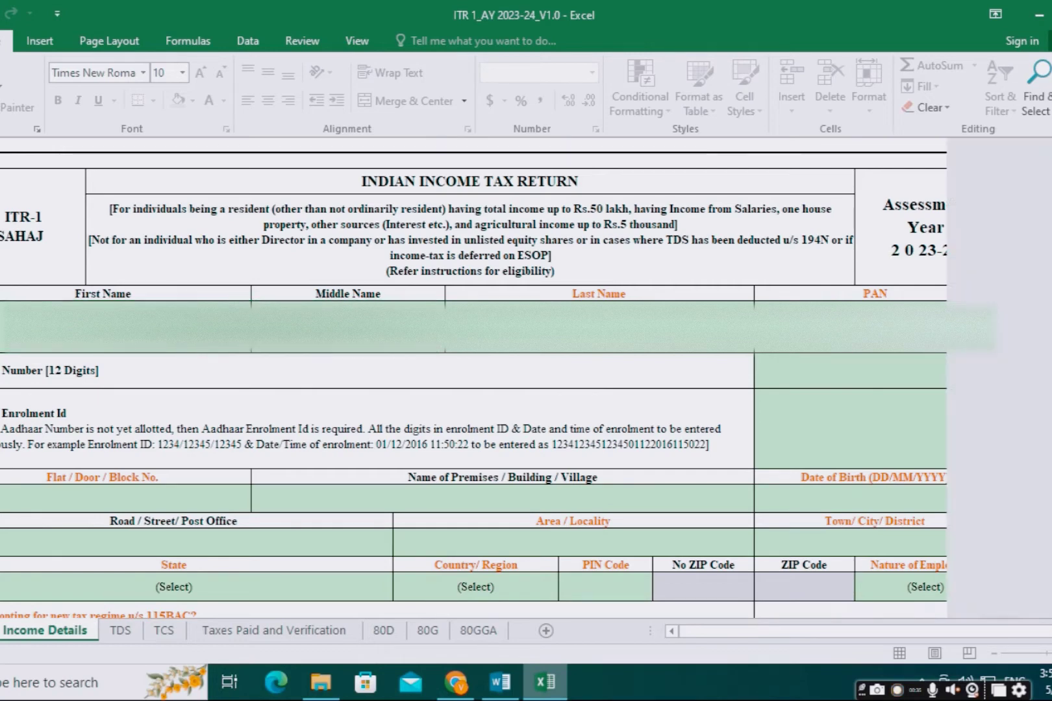
double_click(339, 325)
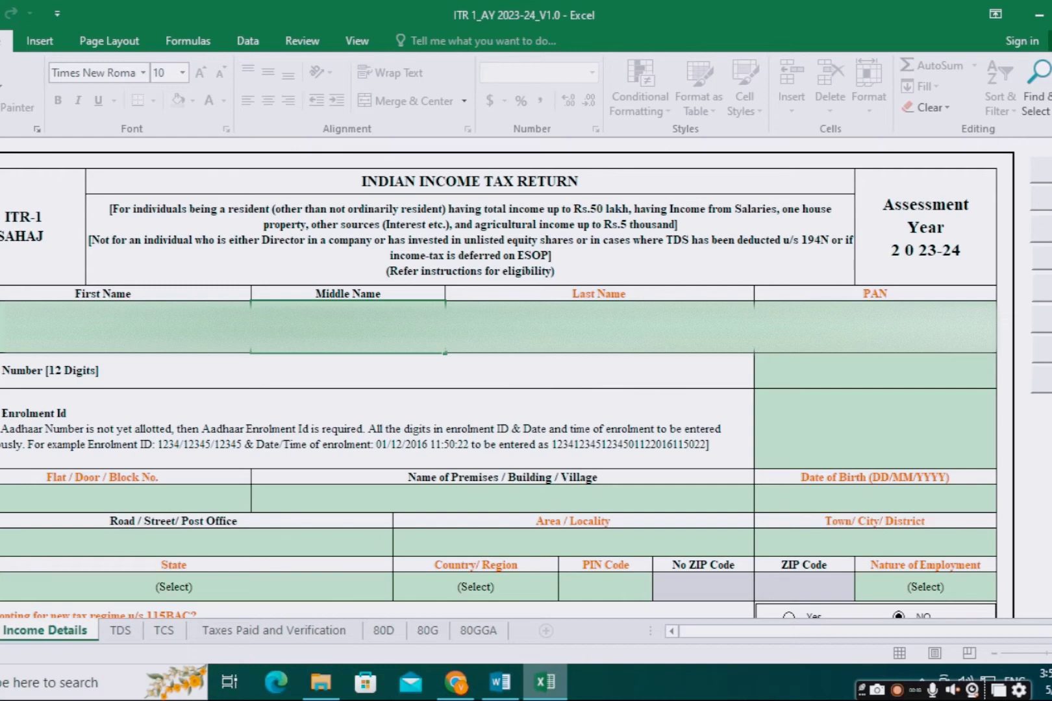
click(598, 327)
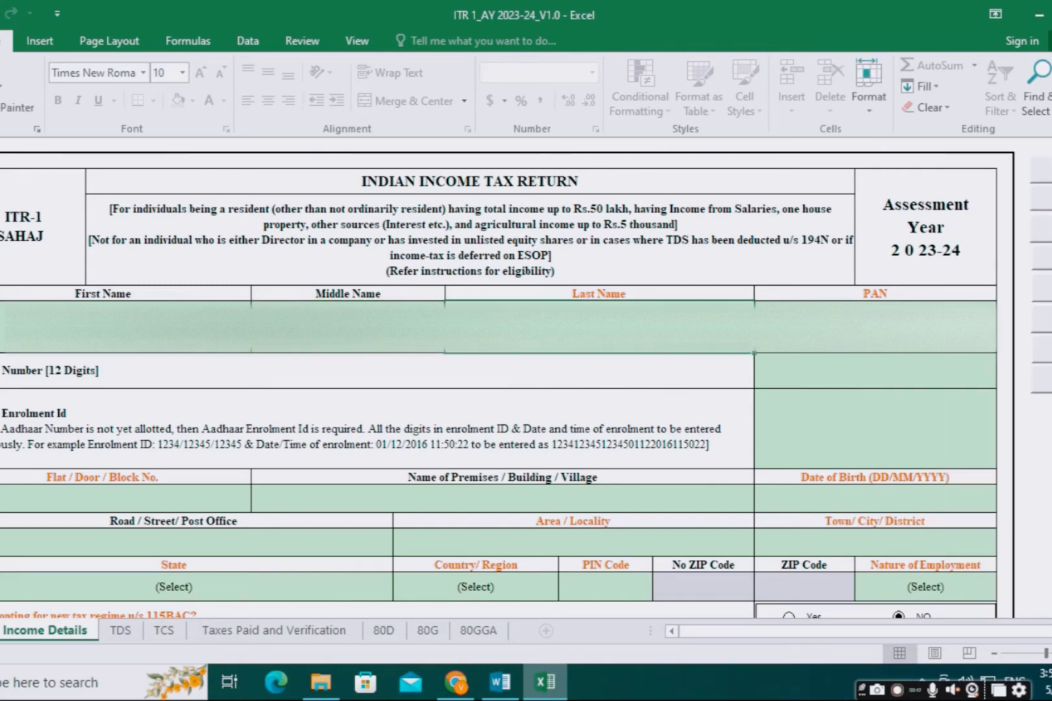
double_click(599, 326)
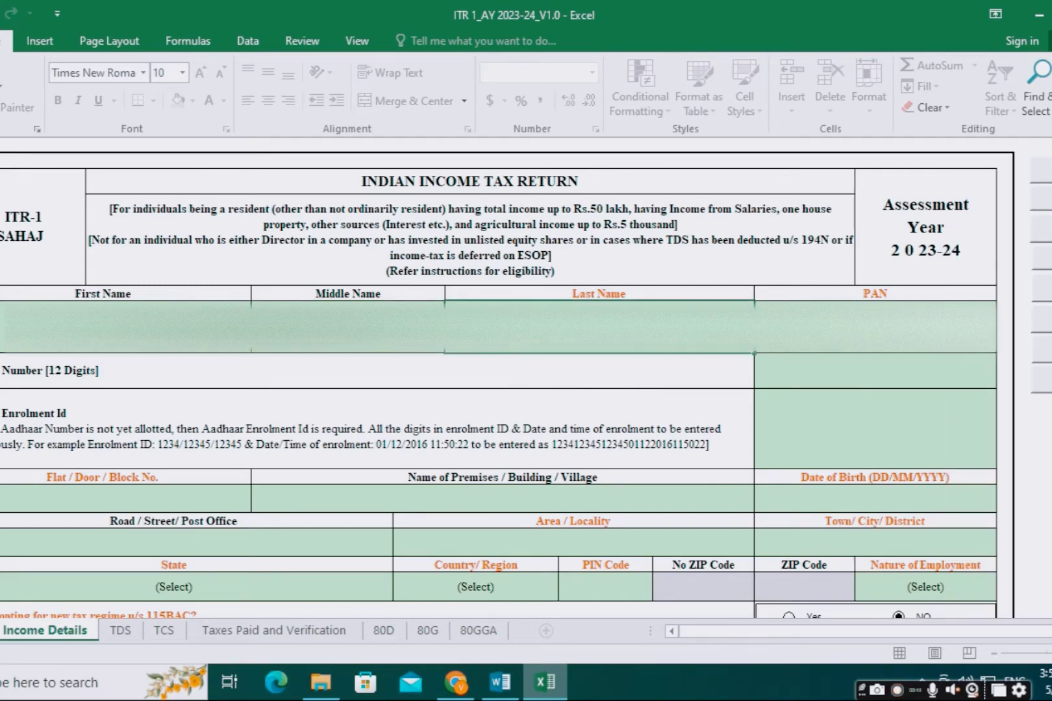
Step: Enter the taxpayer's PAN and 12-digit Aadhaar number
click(876, 327)
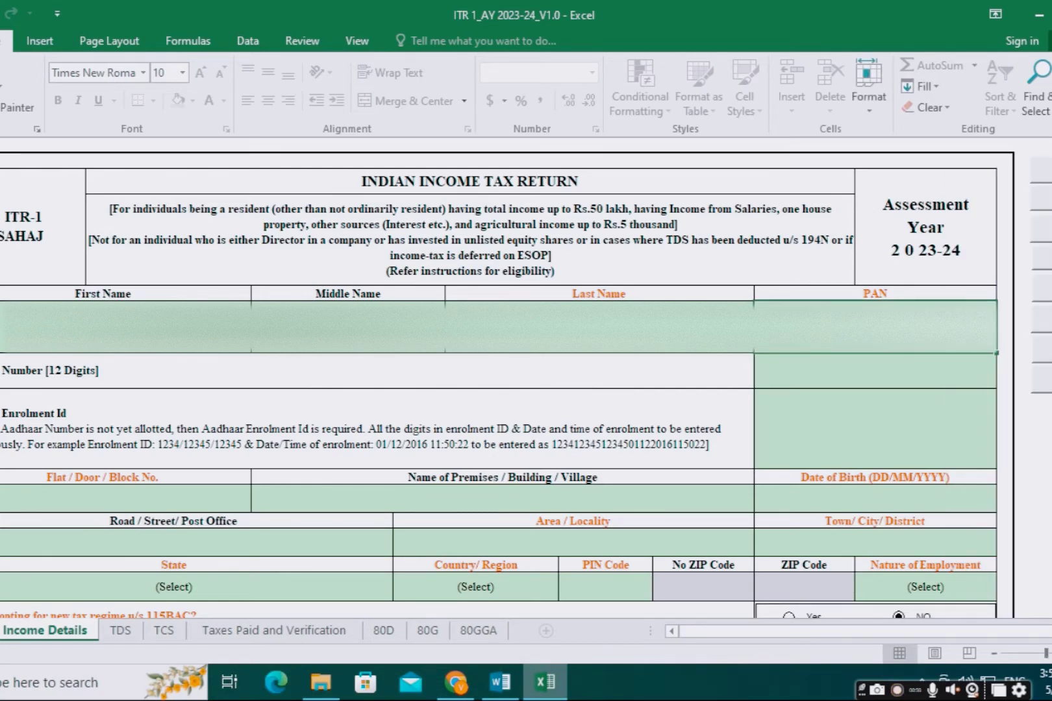
double_click(875, 326)
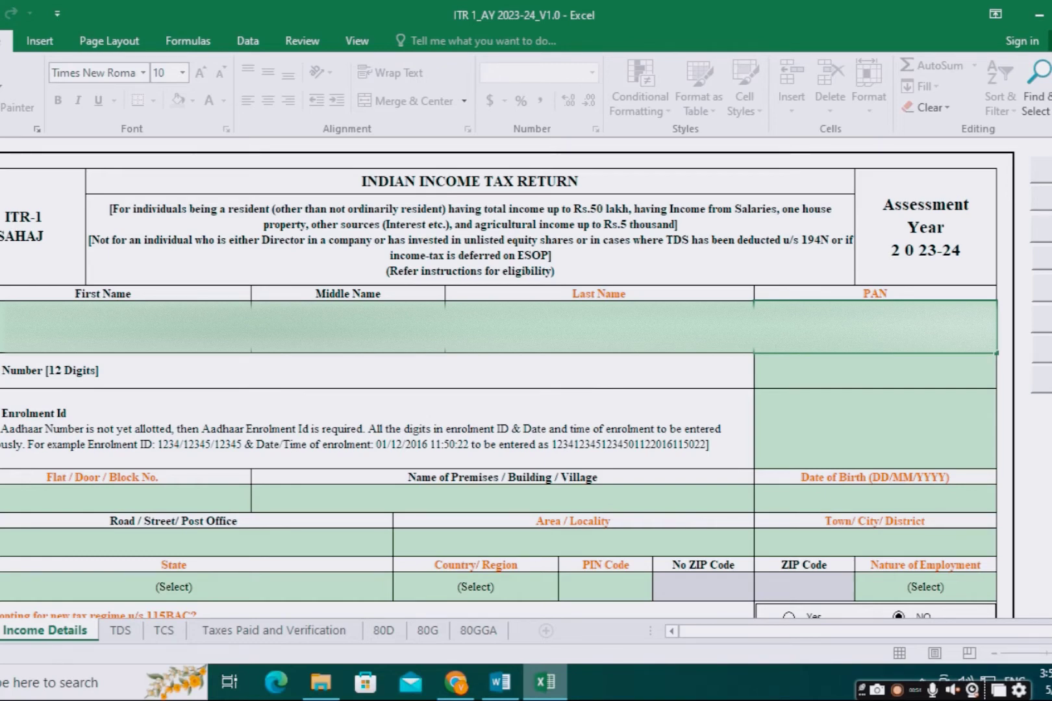
click(841, 380)
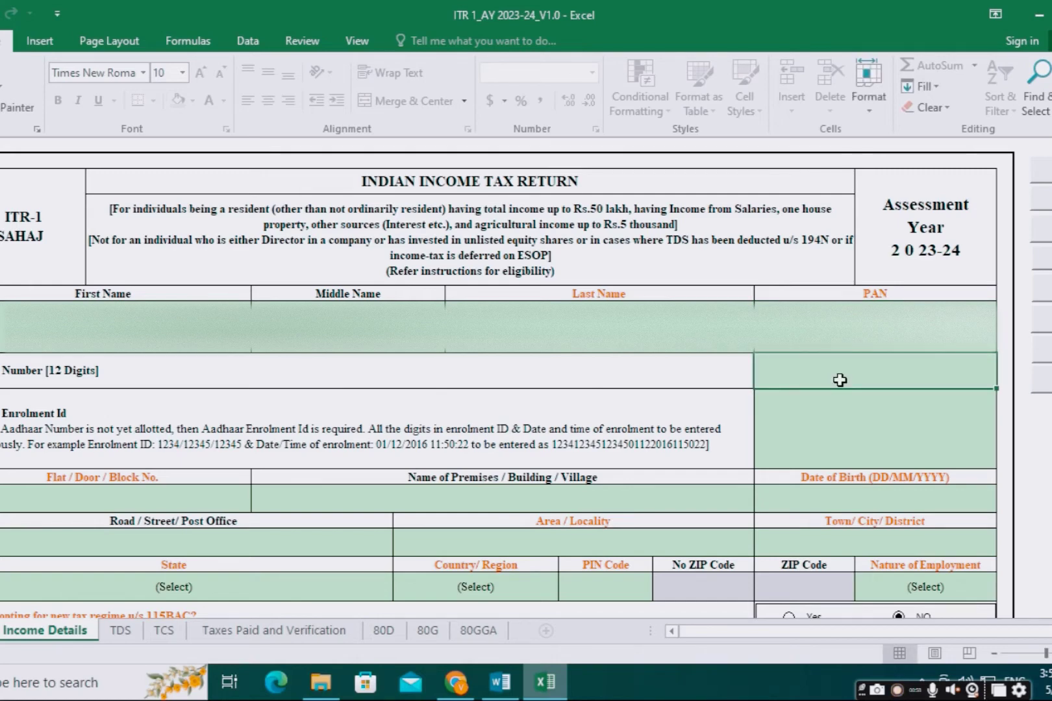
text(*)
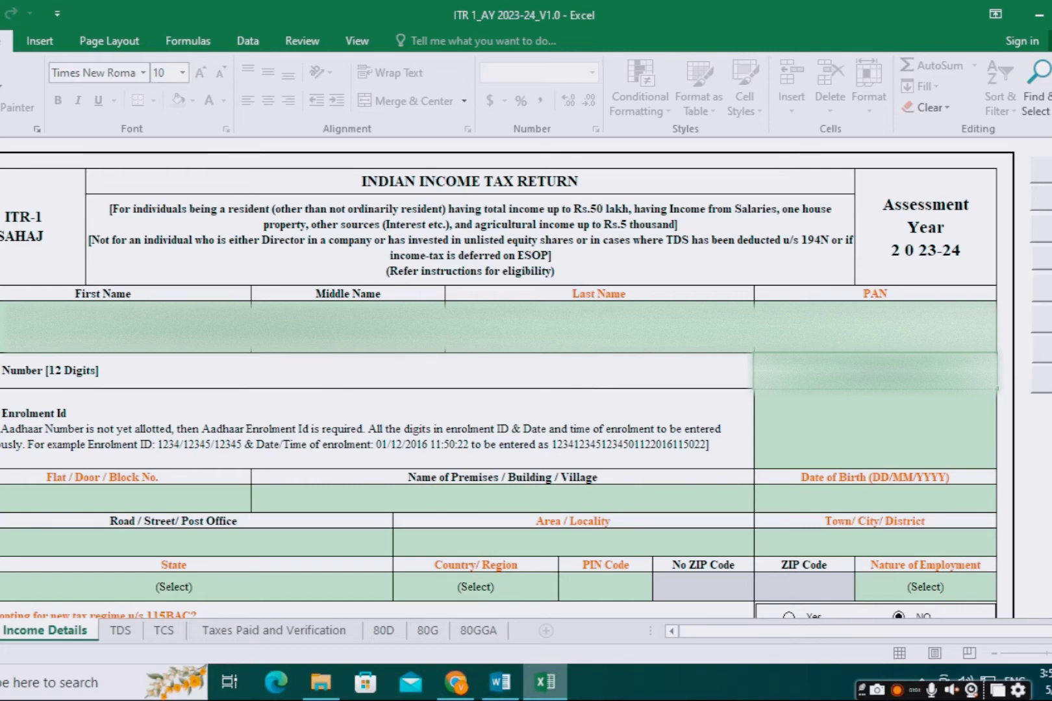
Step: Fill in the taxpayer's flat number, premises name and road/street address lines
click(96, 500)
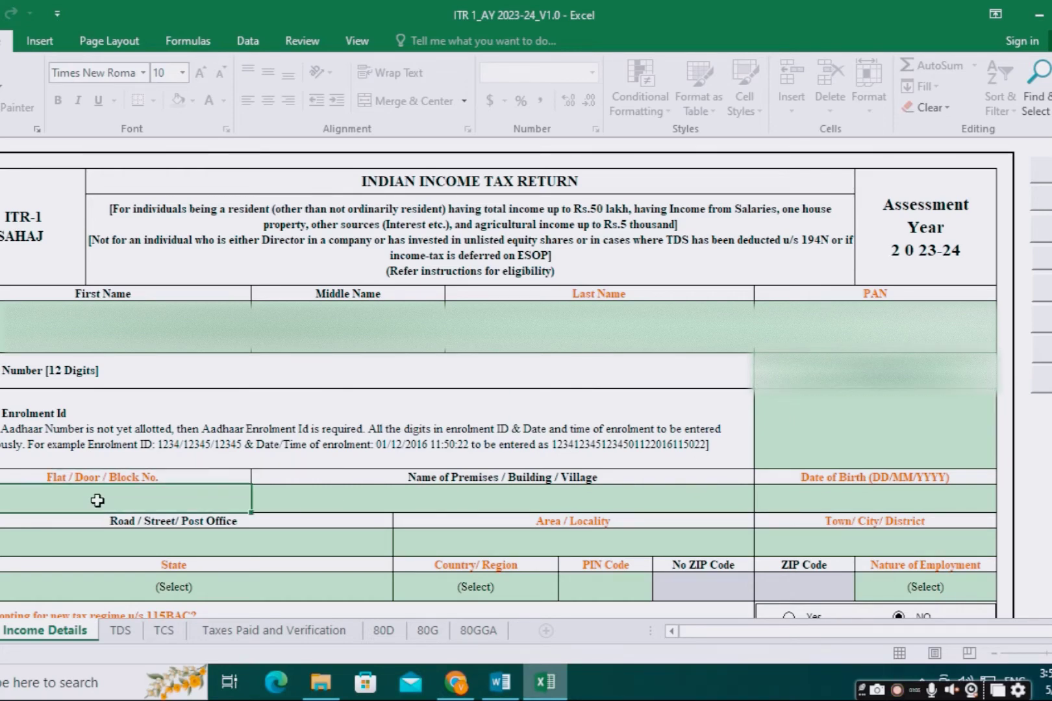
double_click(97, 500)
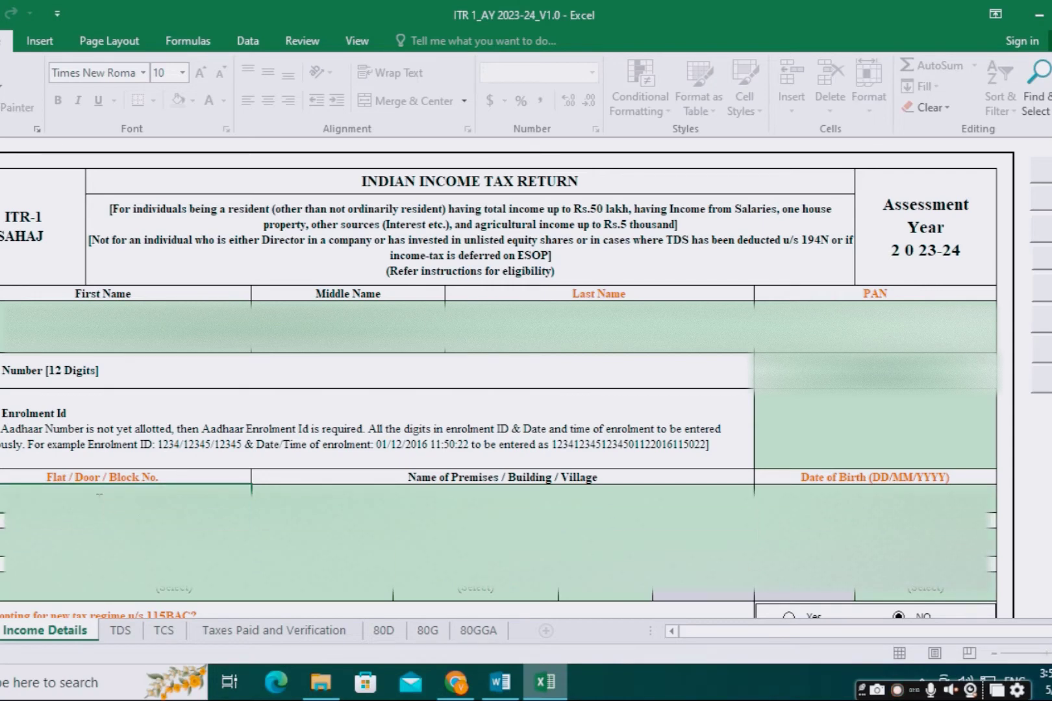
click(315, 493)
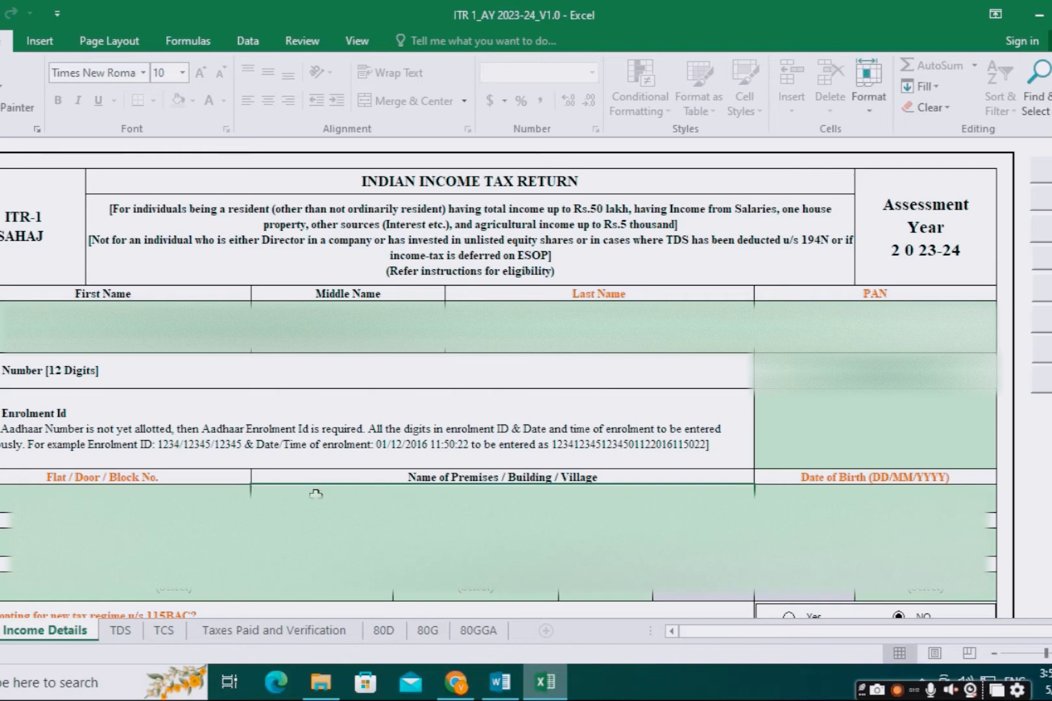
text(AZAD)
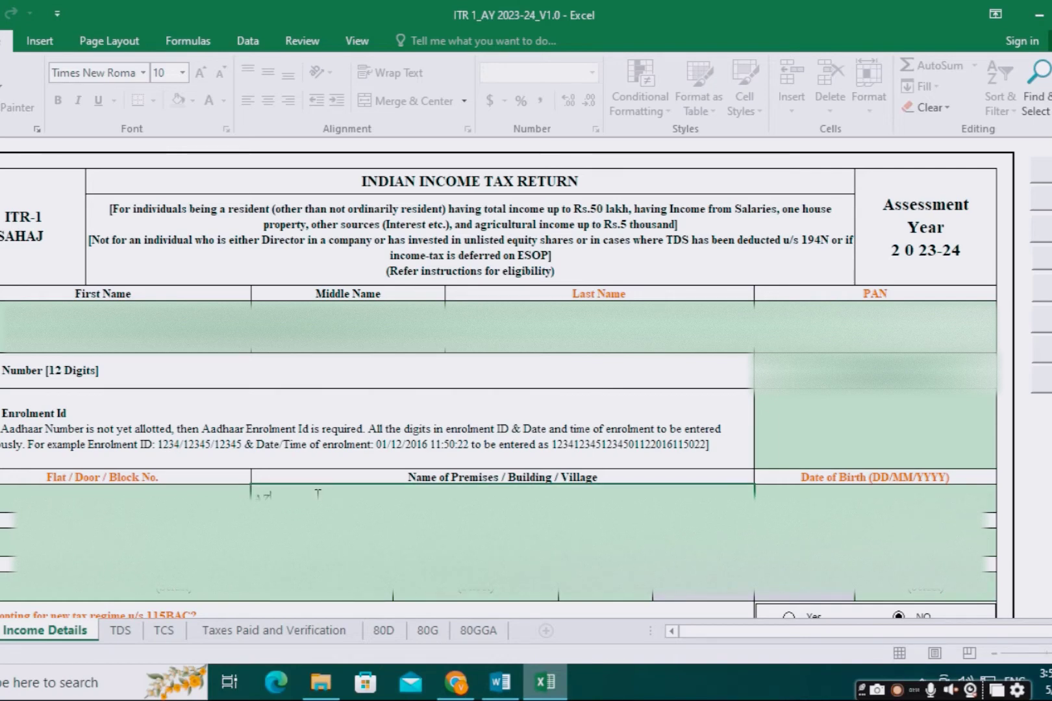
text(NAGAR)
key(Return)
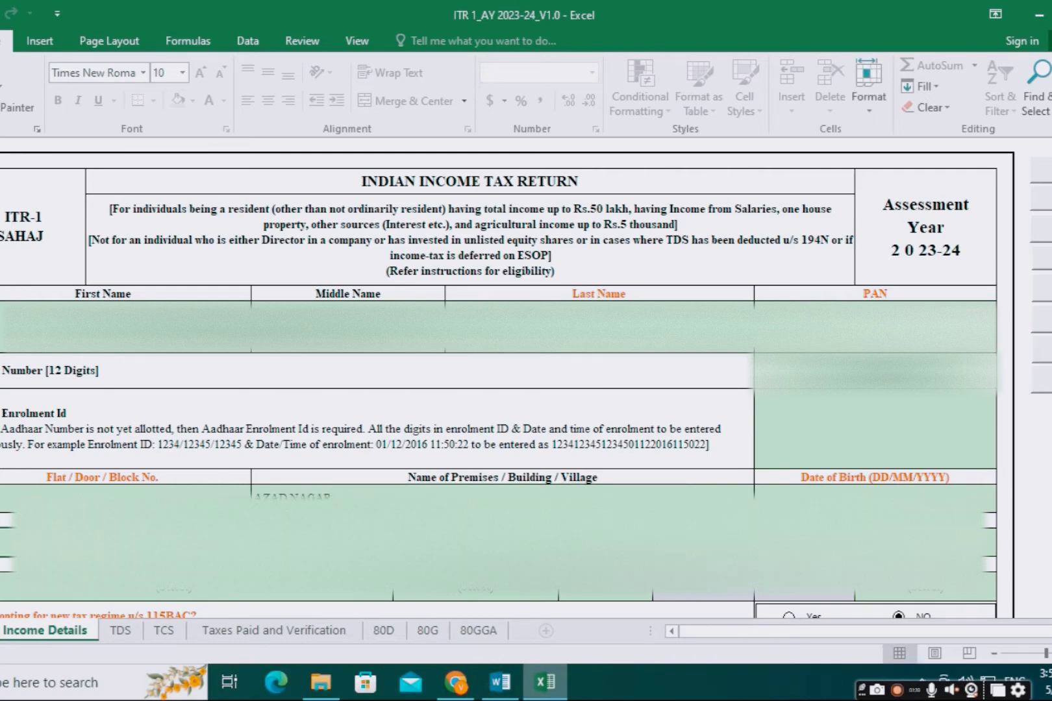
text(A)
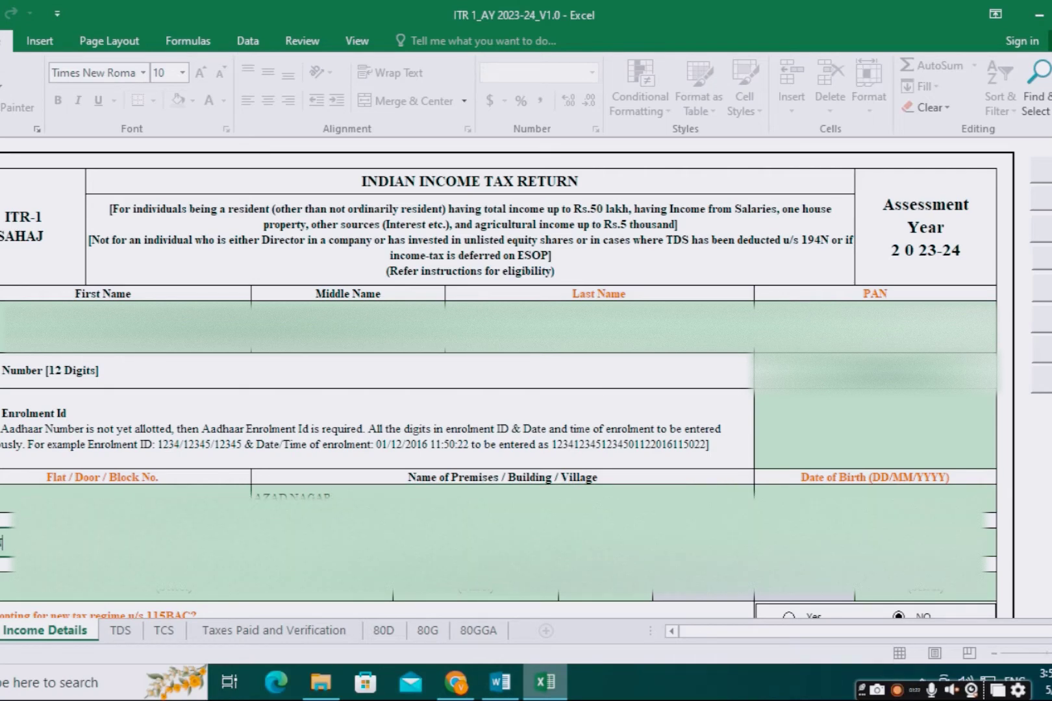
text( B)
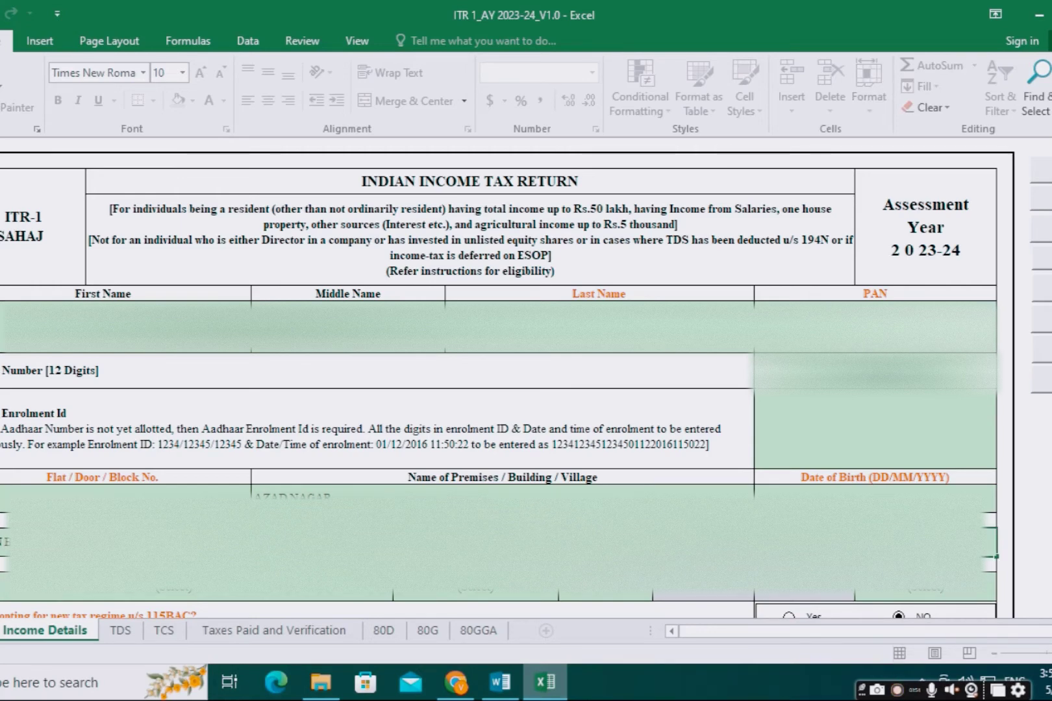
Step: Pick 19-MAHARASHTRA from the State dropdown, correcting an initially wrong choice
click(248, 593)
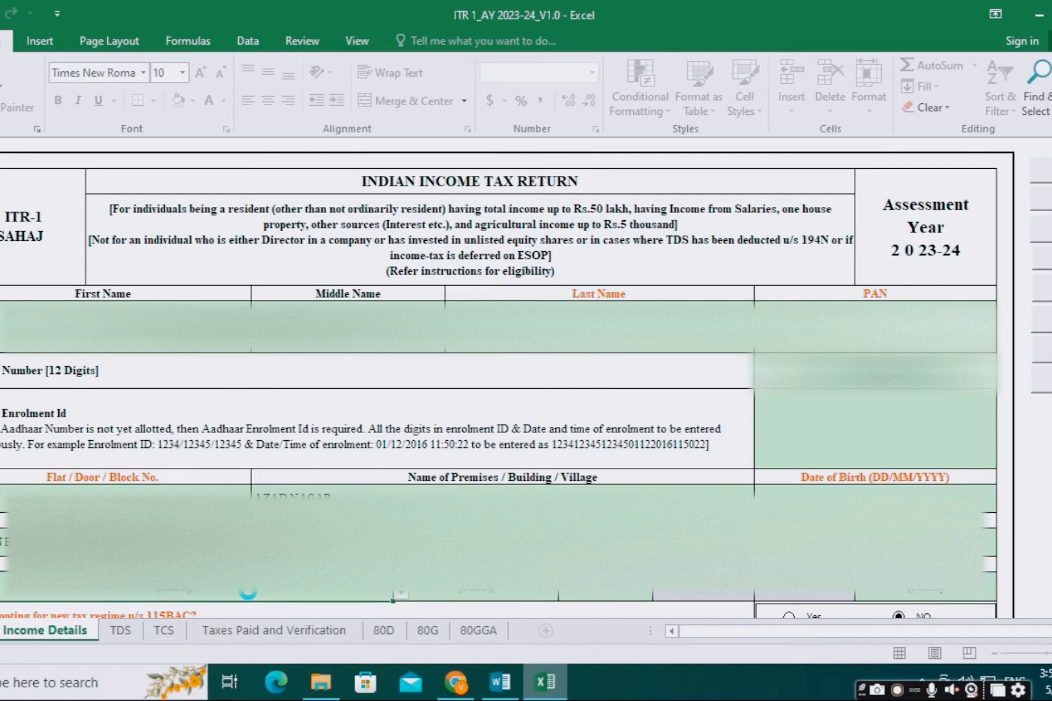
click(401, 599)
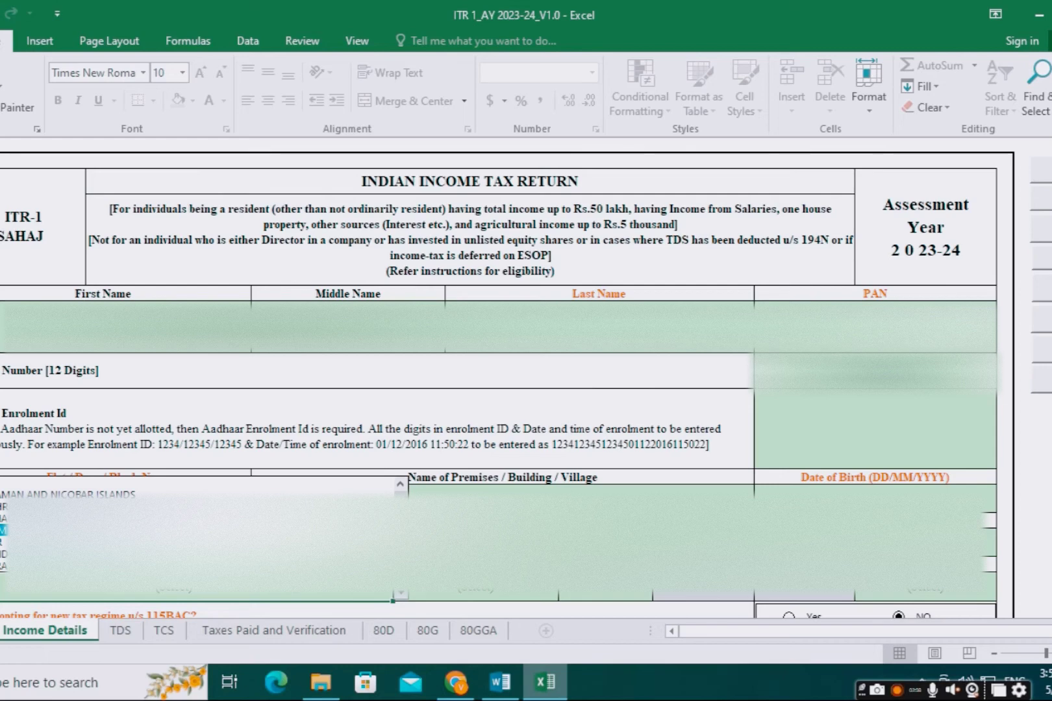
scroll(195, 538, down, 4)
scroll(195, 539, down, 1)
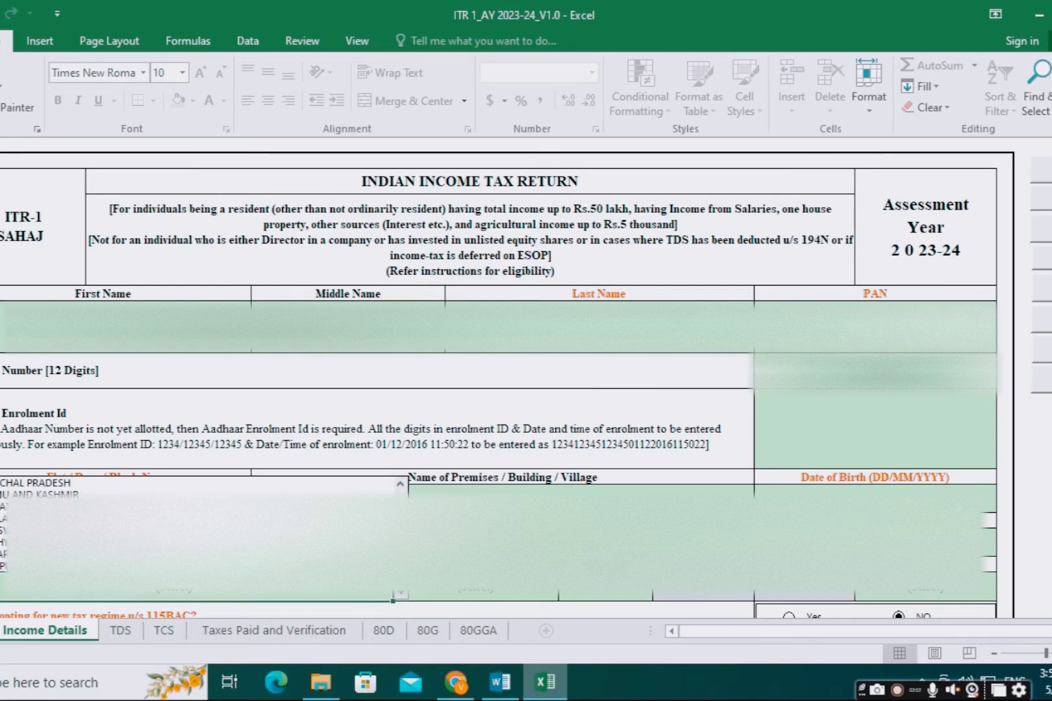
click(195, 542)
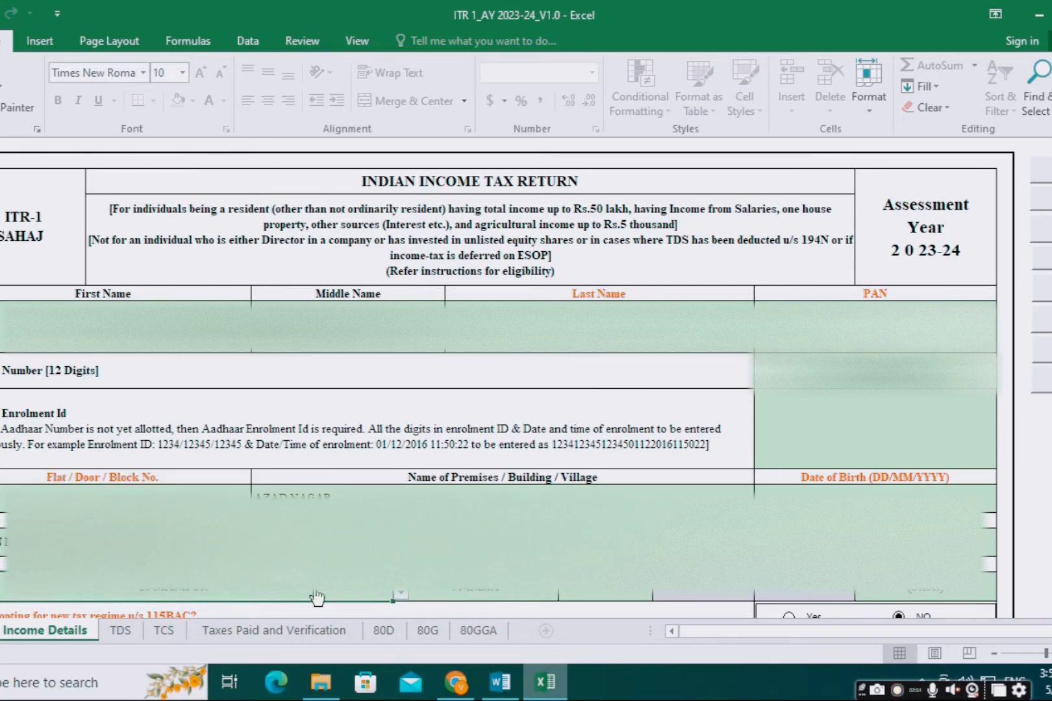
click(401, 594)
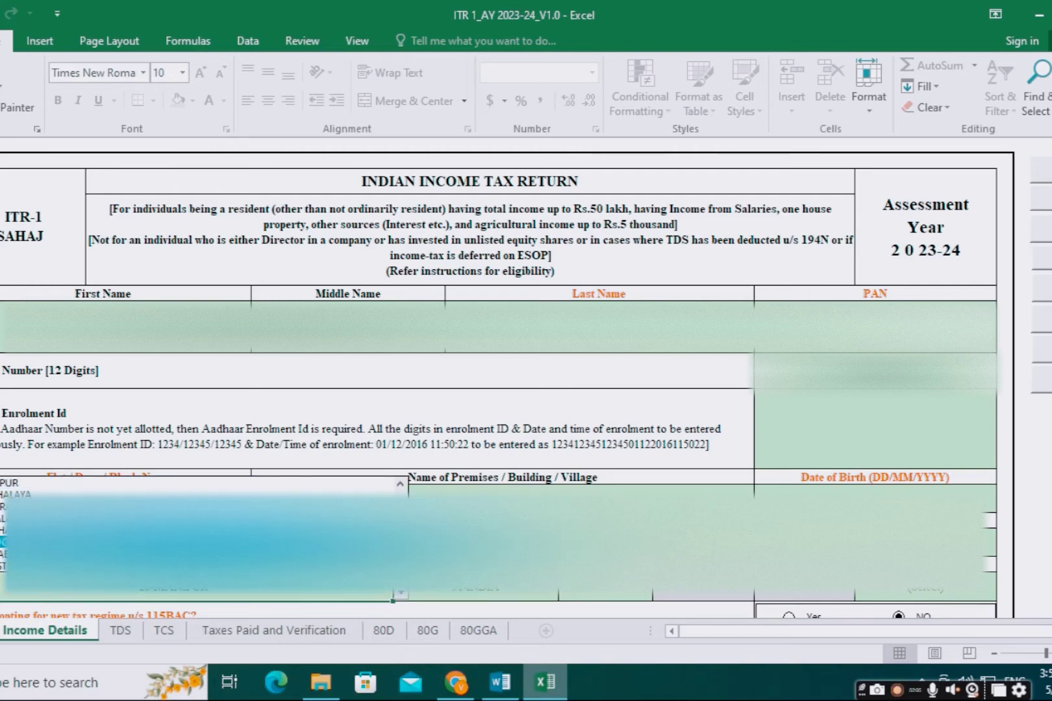
scroll(195, 542, up, 1)
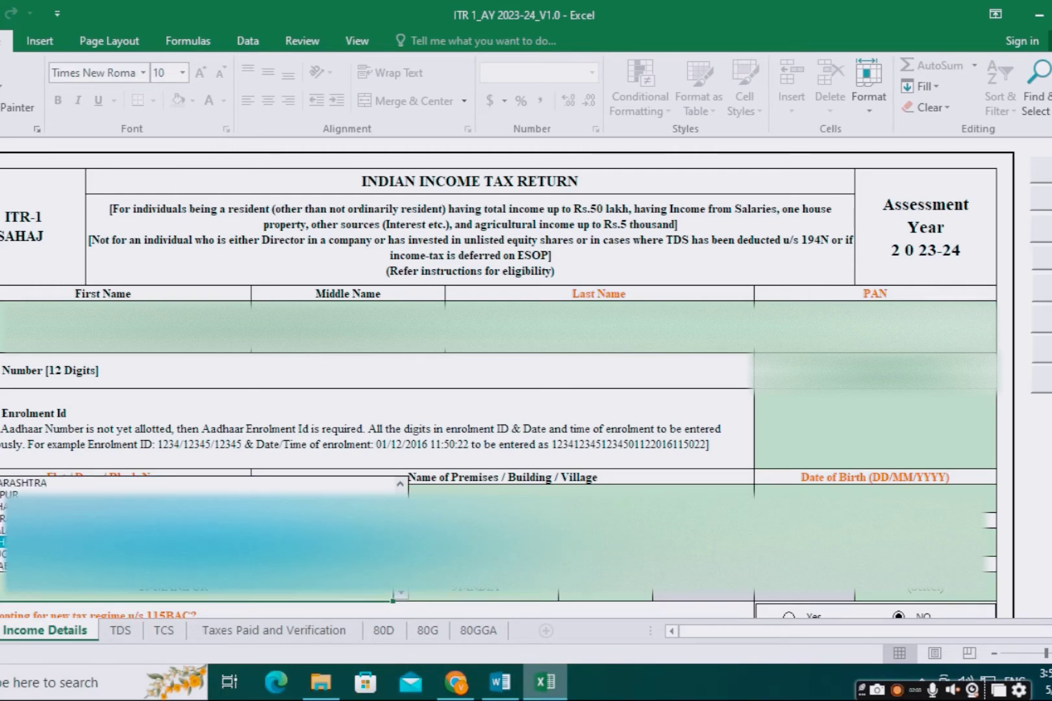
click(95, 481)
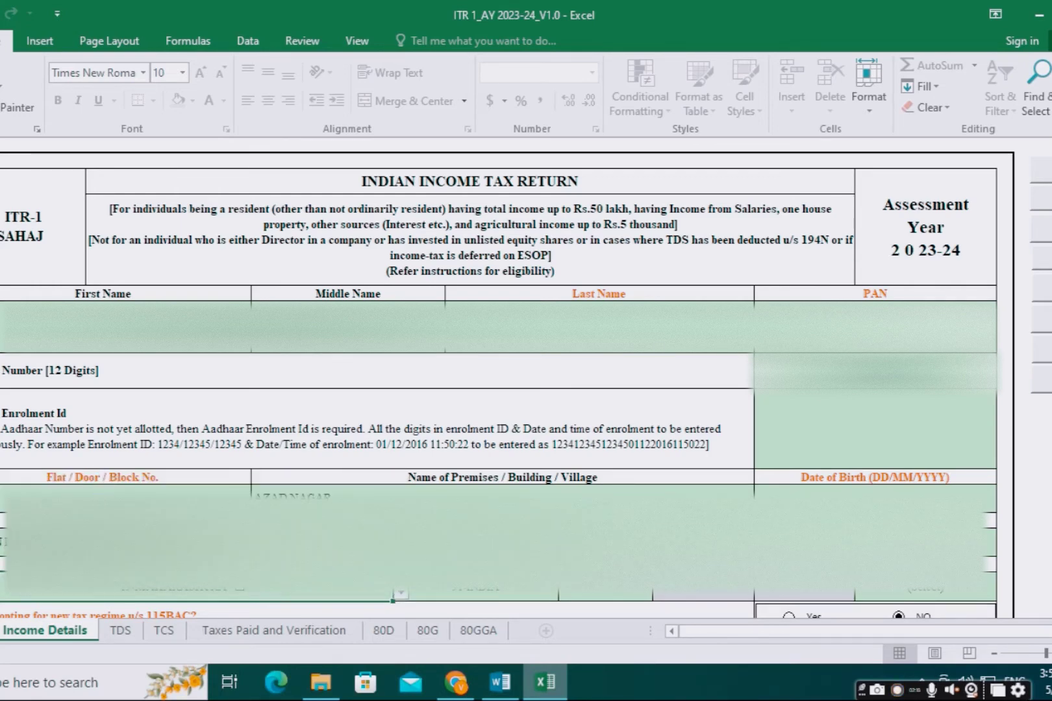
Step: Enter the taxpayer's PIN code and date of birth in DD/MM/YYYY format
click(602, 591)
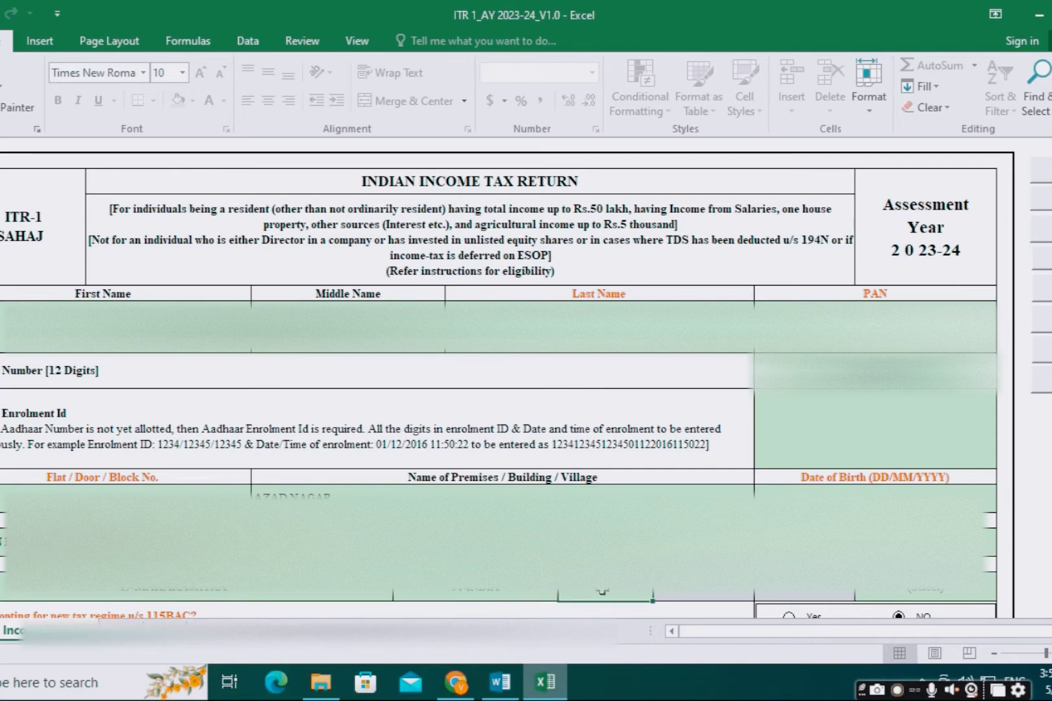
double_click(603, 592)
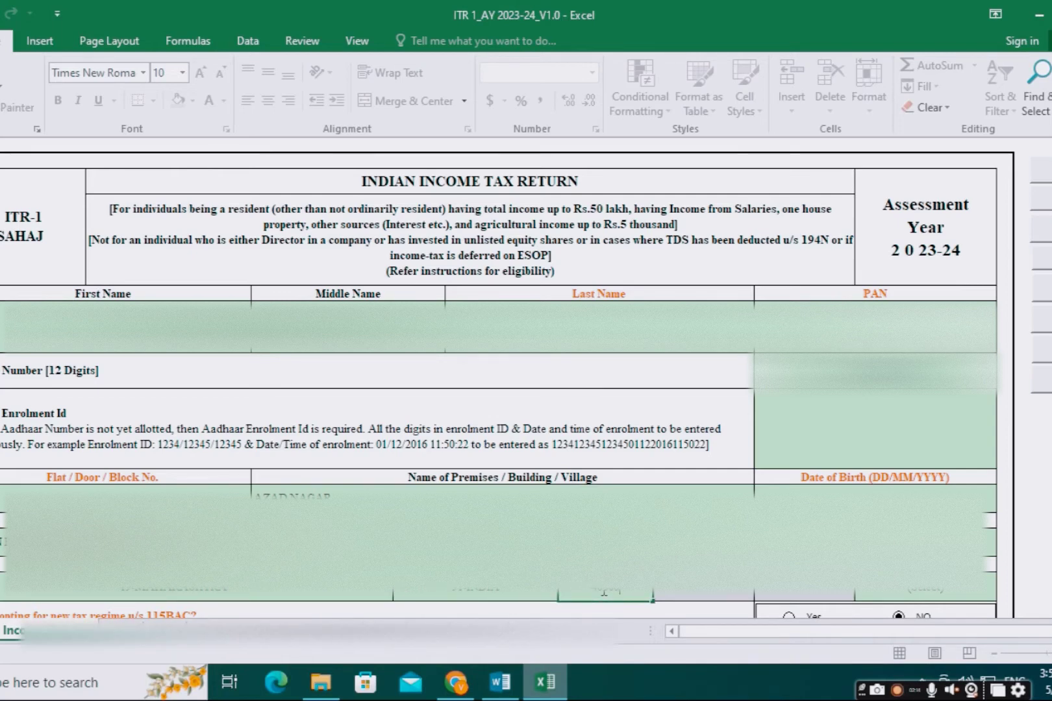
click(845, 495)
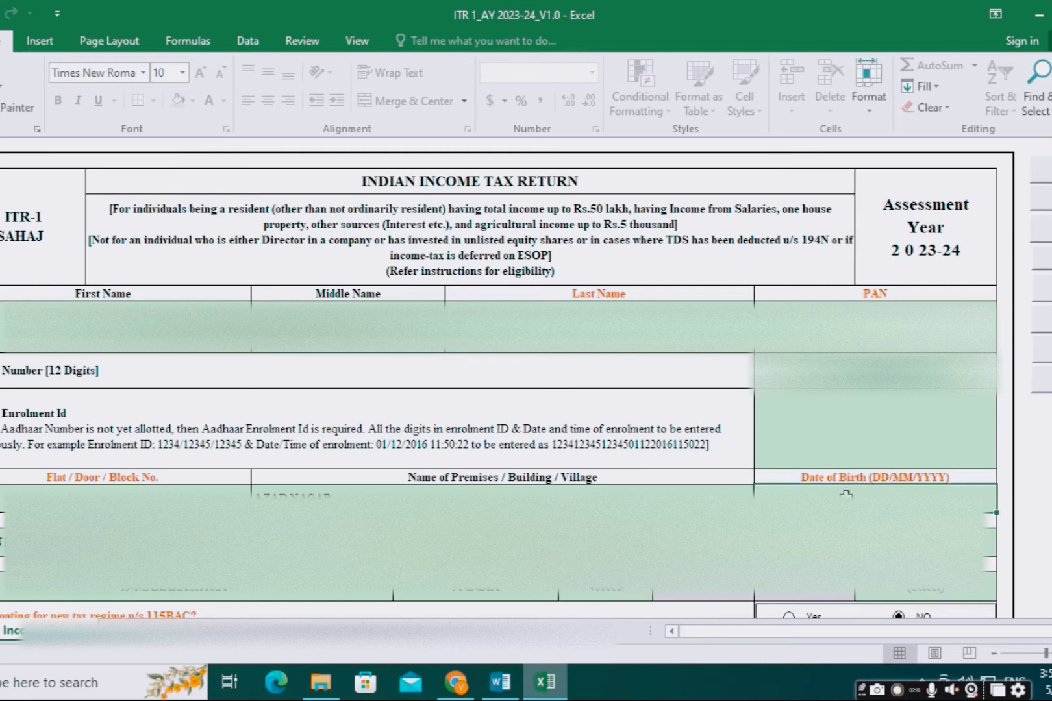
double_click(846, 494)
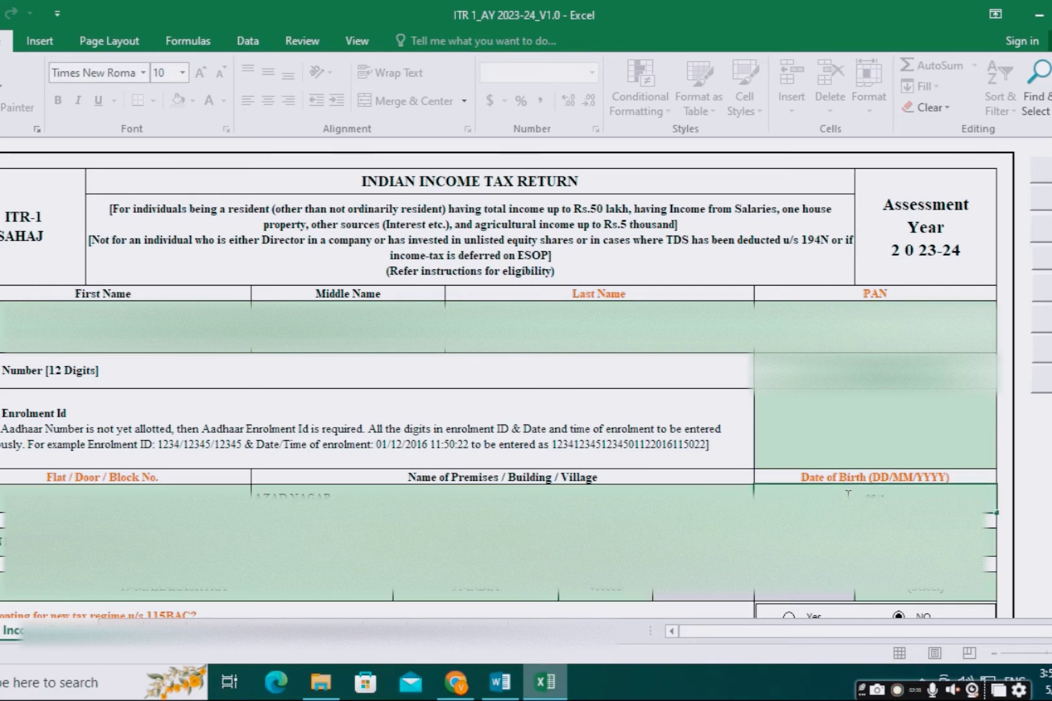
text(09/09/)
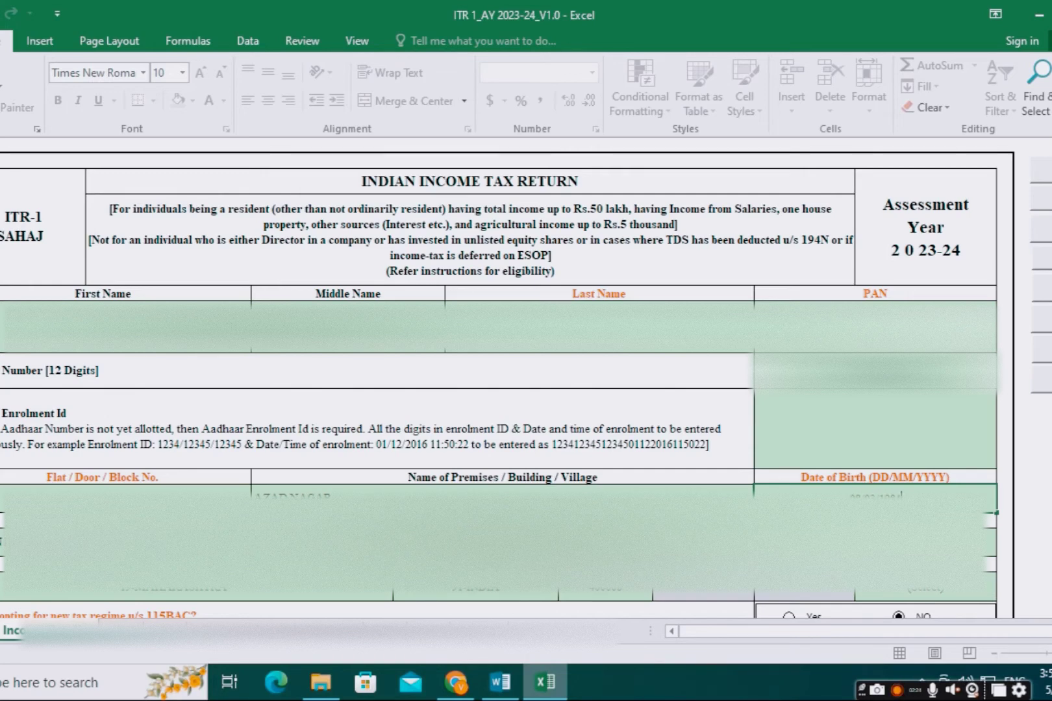
Step: Set the Nature of Employment dropdown to Others
click(891, 589)
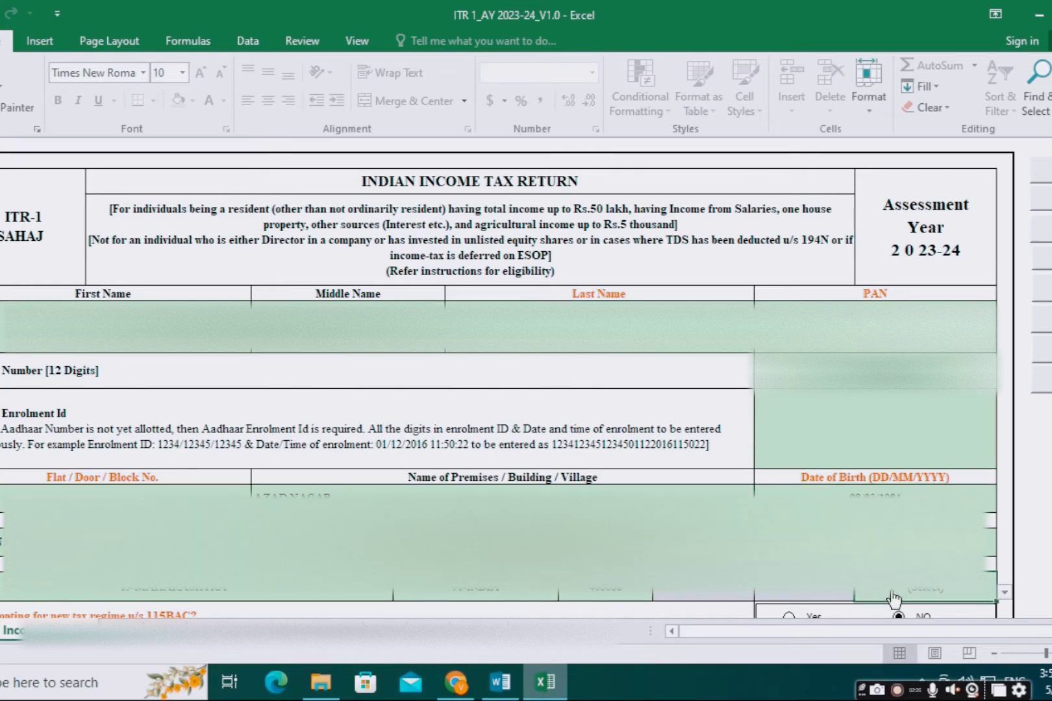
click(1004, 592)
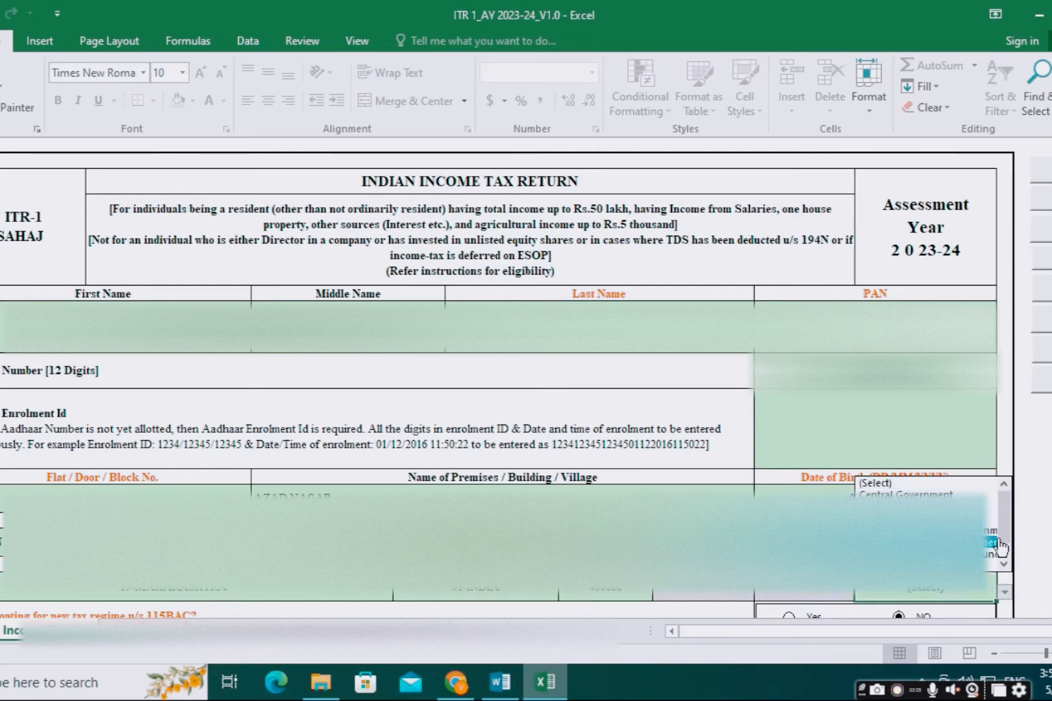
scroll(1000, 547, down, 2)
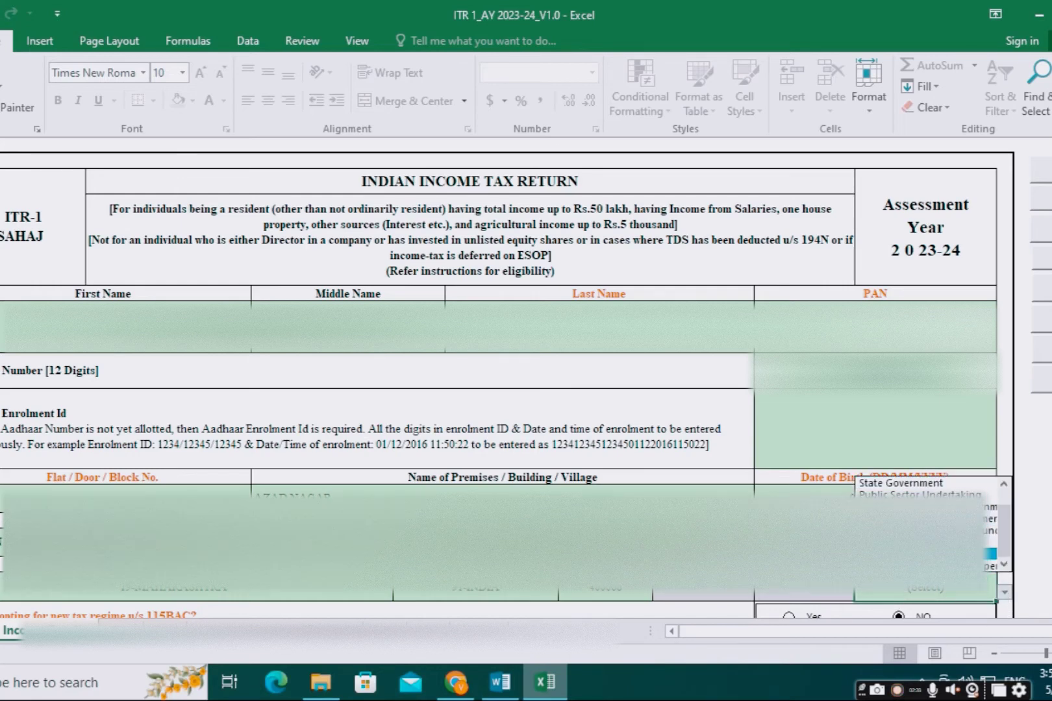
click(928, 554)
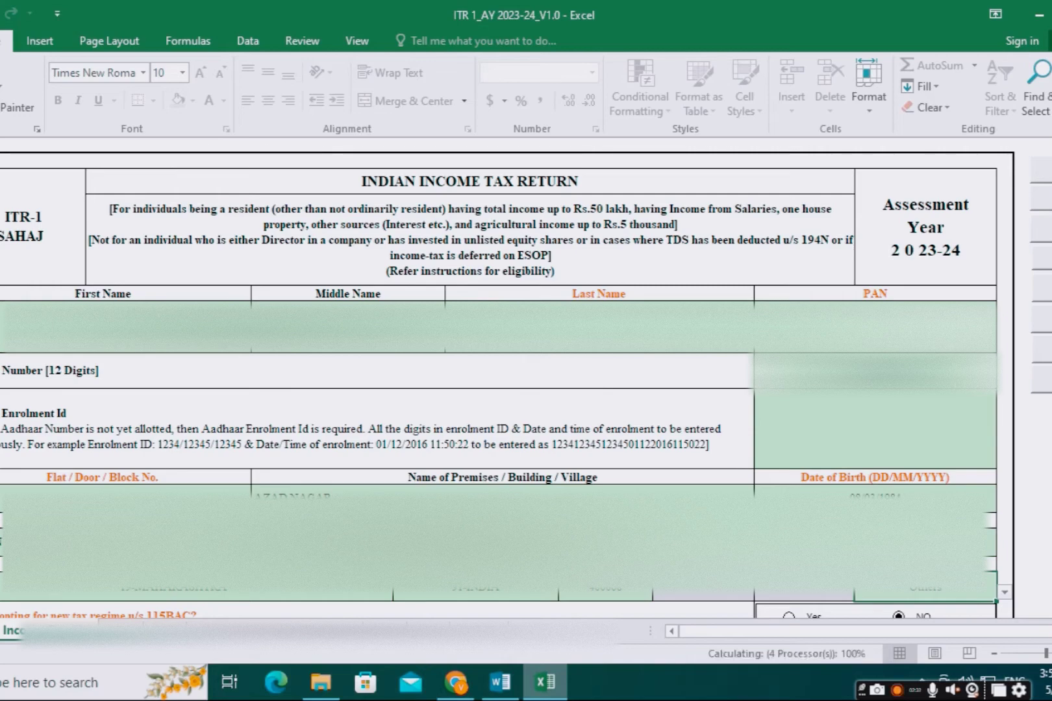
scroll(942, 573, down, 3)
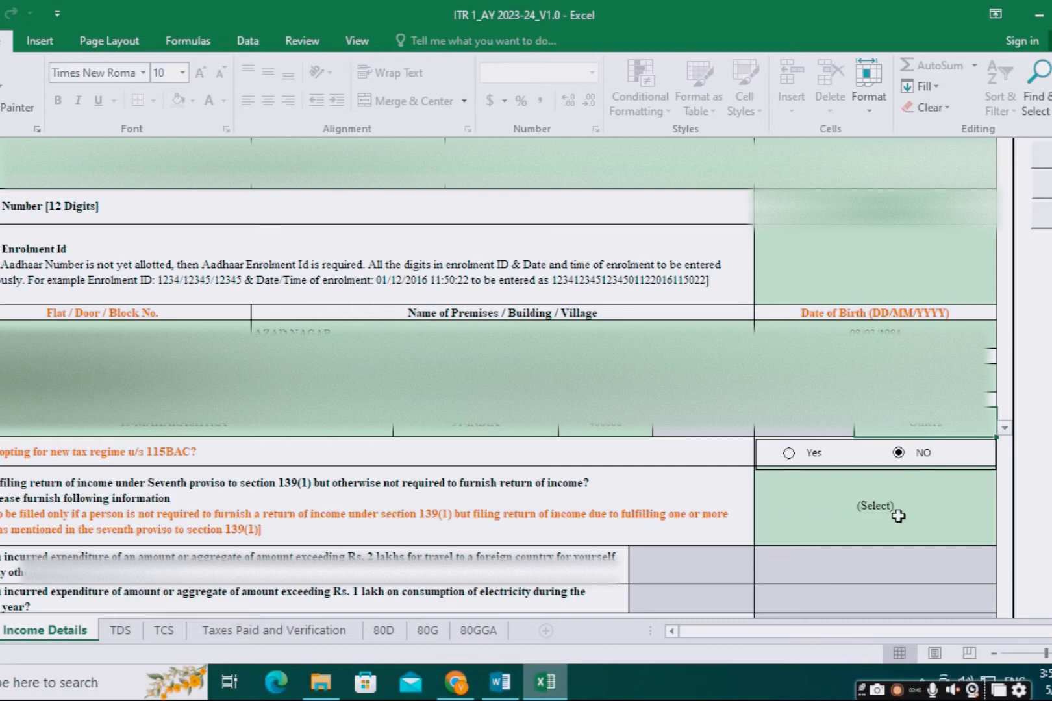
Step: Choose No in the dropdown for the seventh proviso to section 139(1) question
click(902, 517)
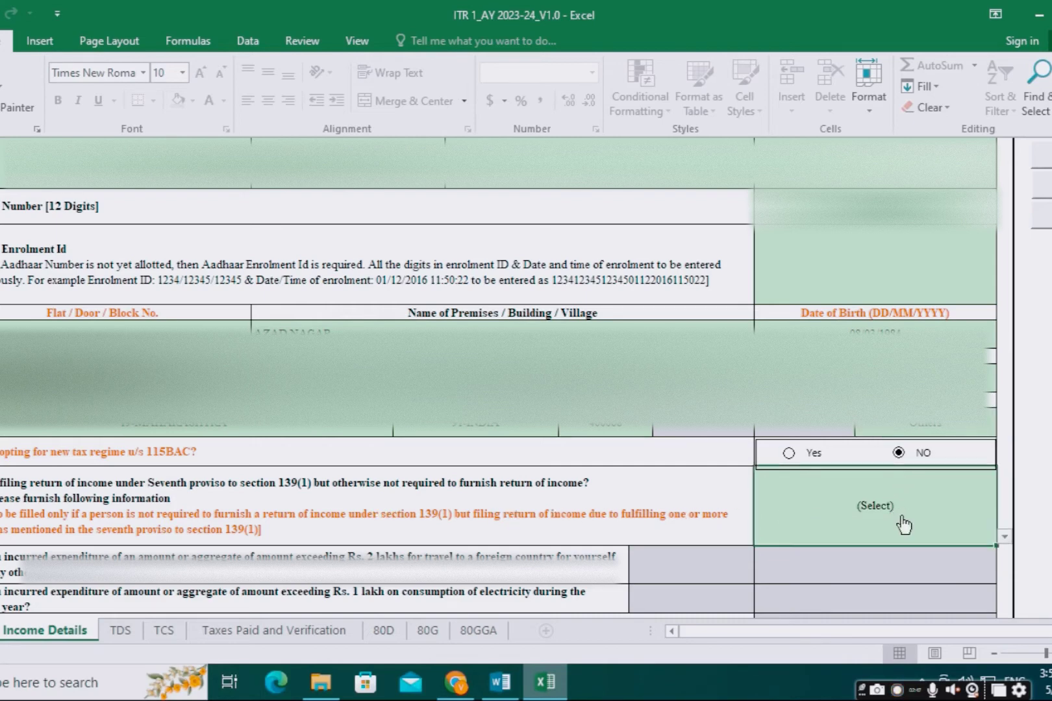
click(1008, 541)
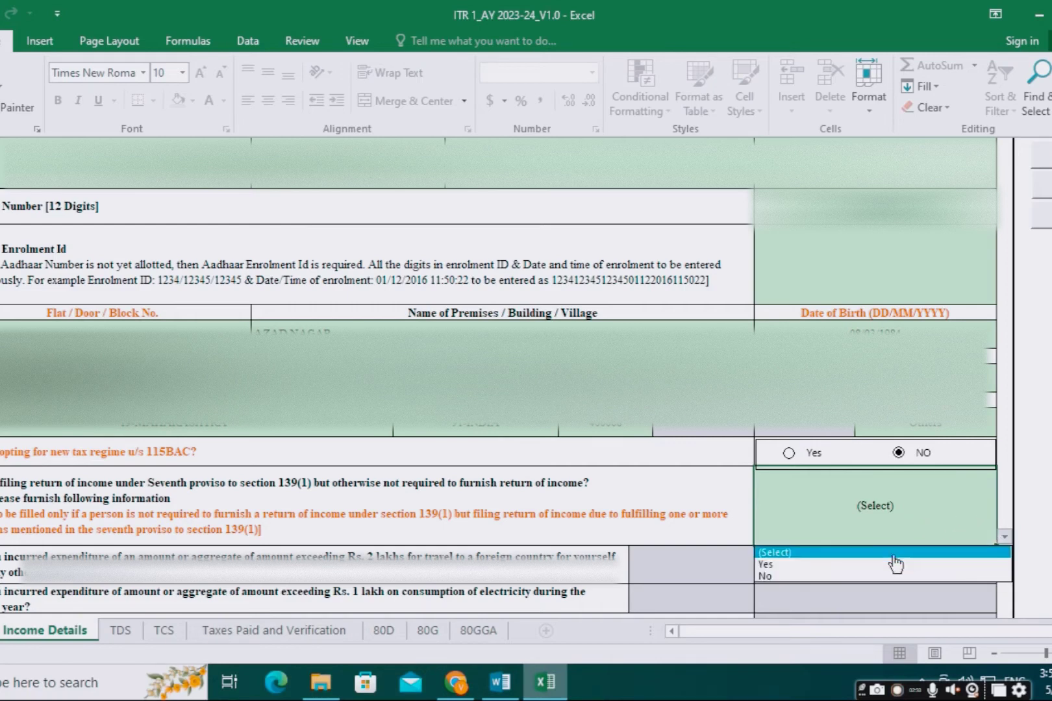
click(836, 579)
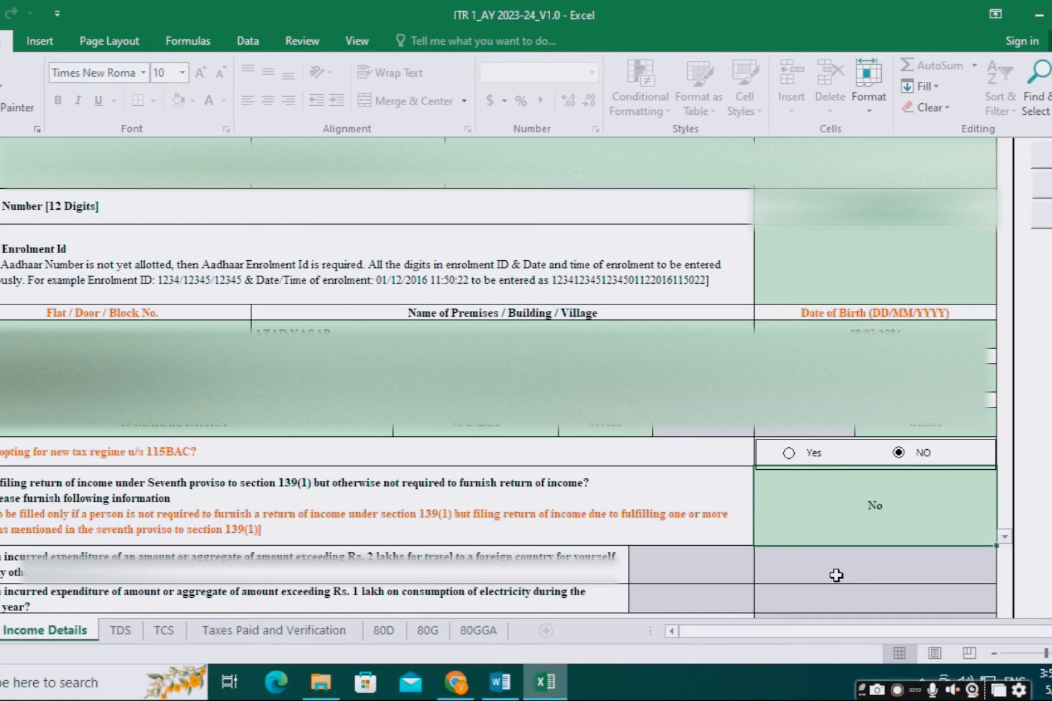
scroll(836, 558, down, 2)
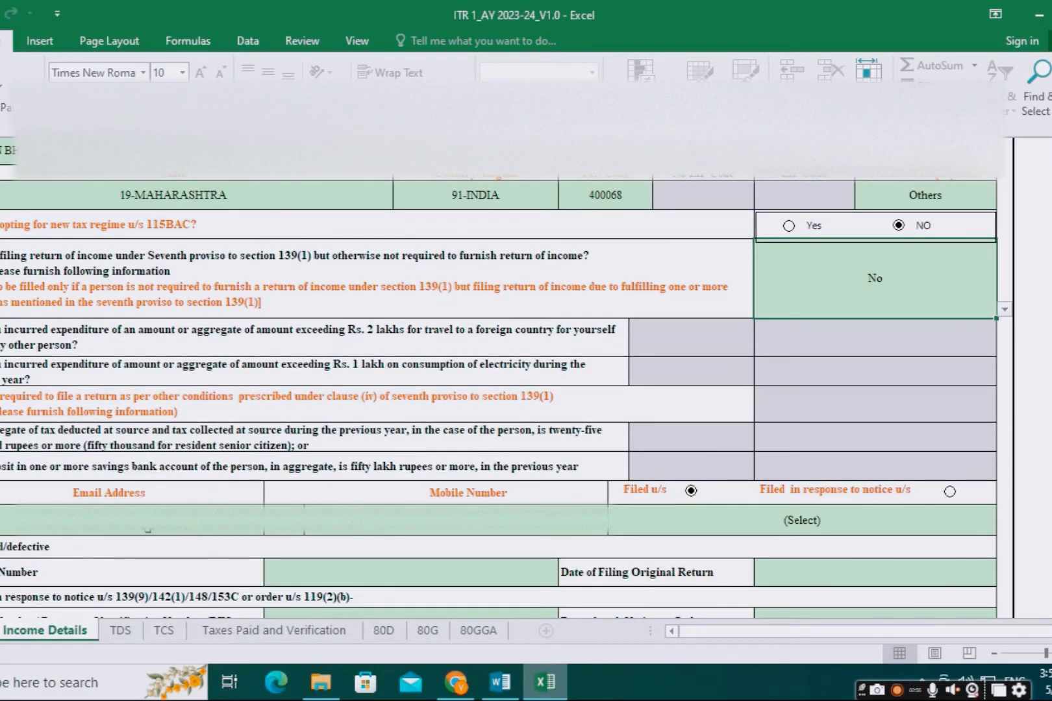
Step: Complete the taxpayer's e-mail address in the Email Address cell
click(148, 529)
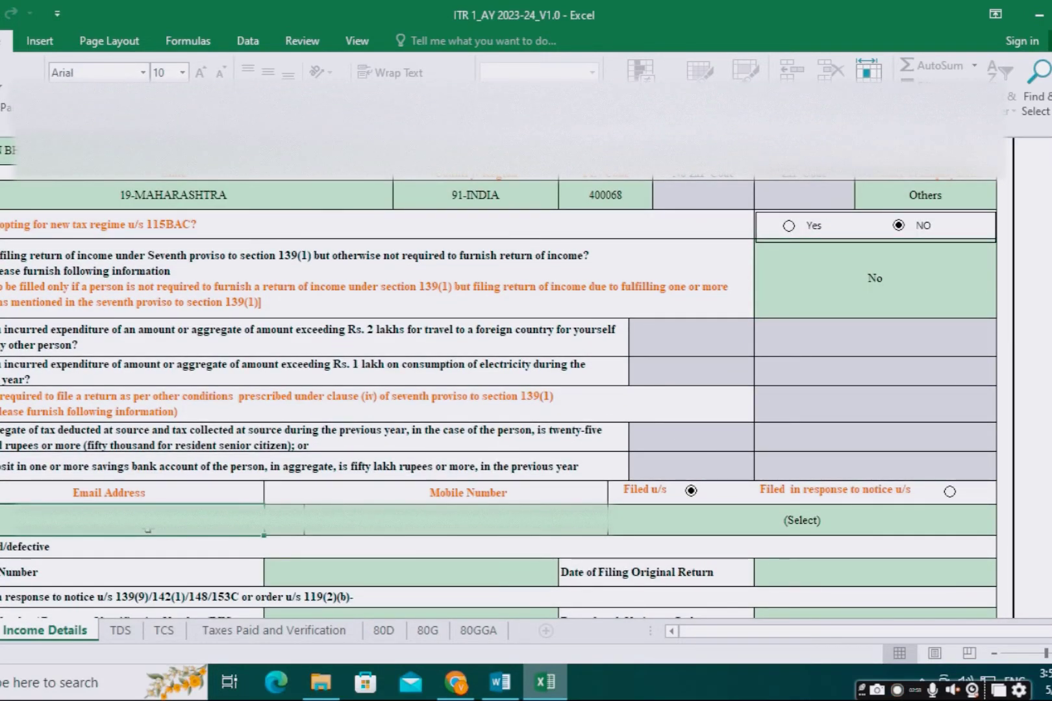
double_click(150, 531)
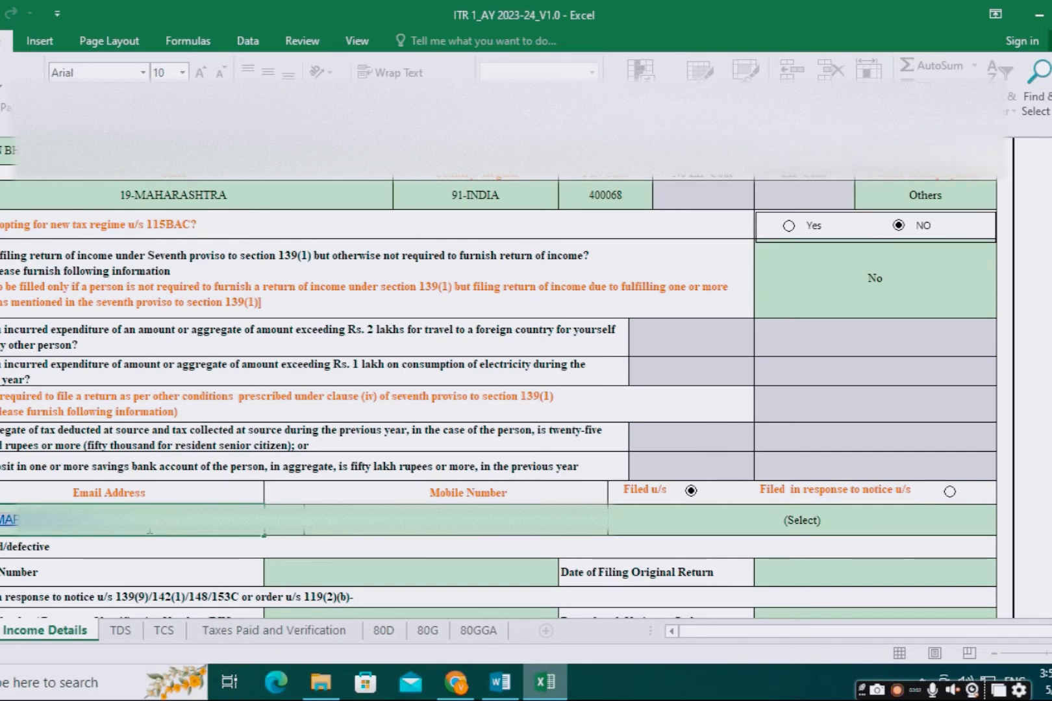
text(58)
click(420, 530)
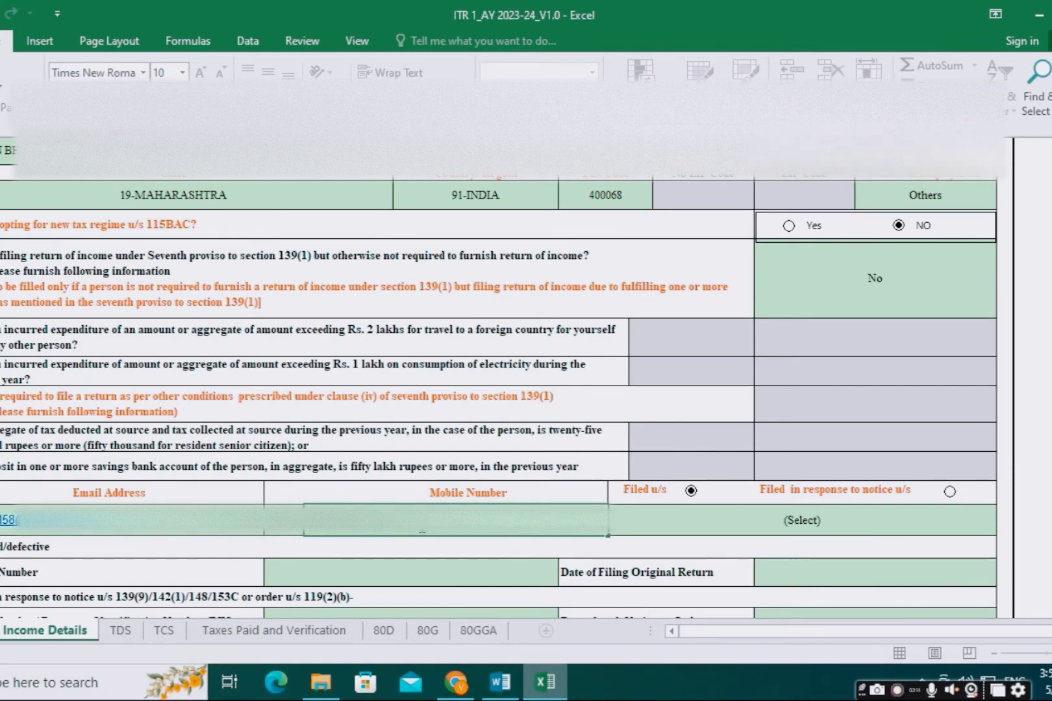
Step: Set Filed u/s to '139(1)-On or before due date'
key(Tab)
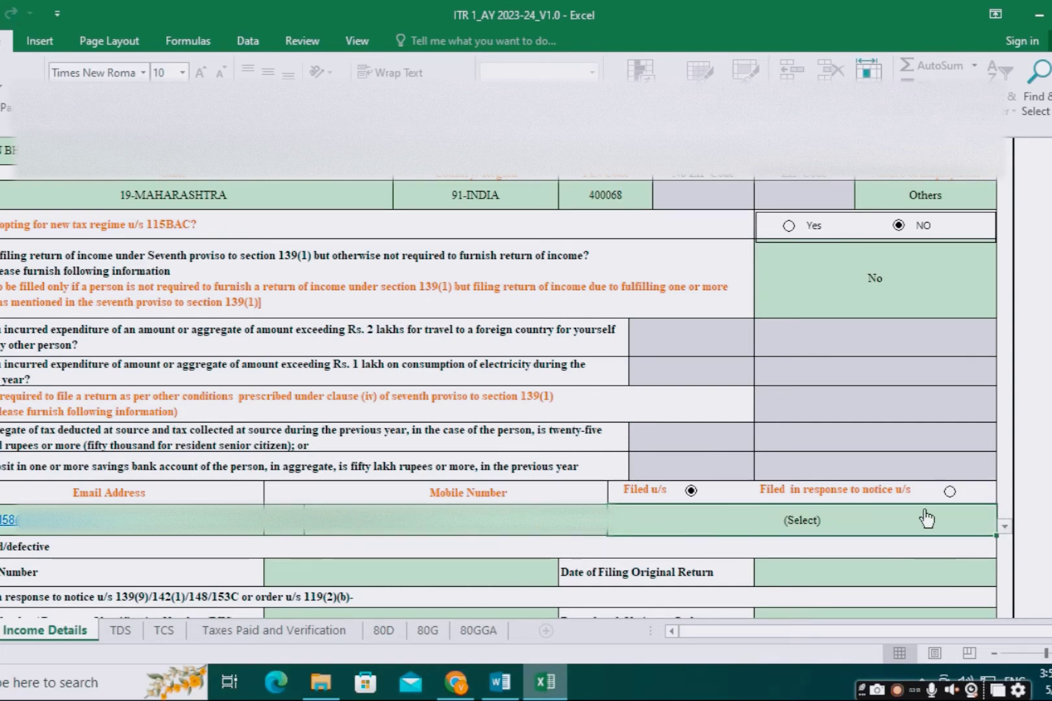
click(1004, 528)
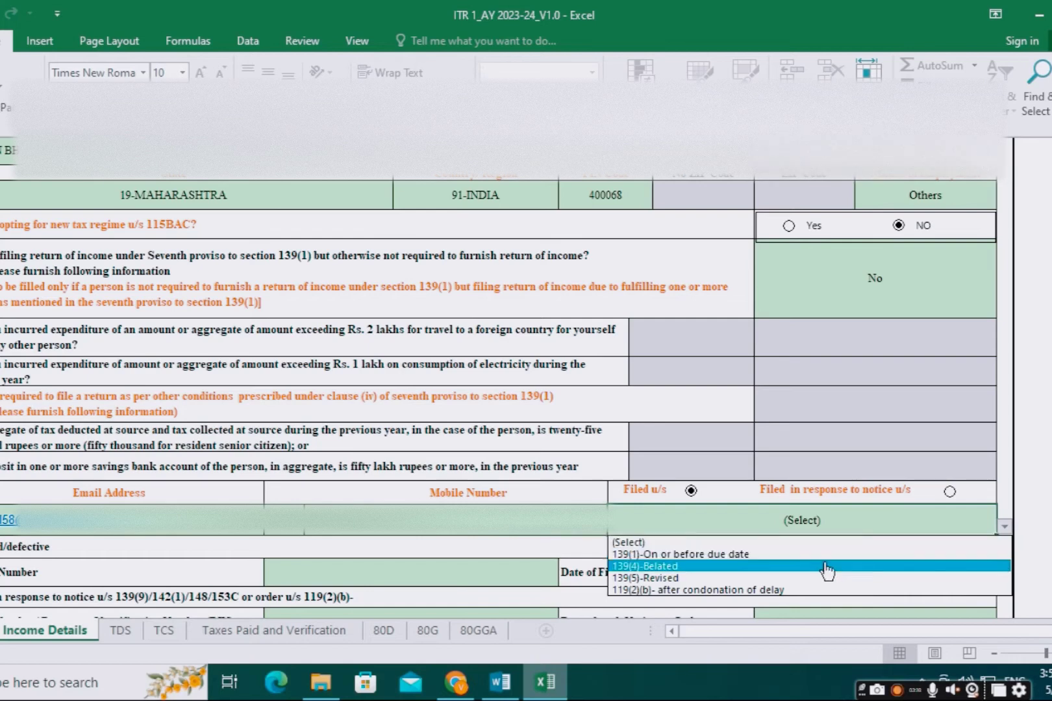
click(778, 559)
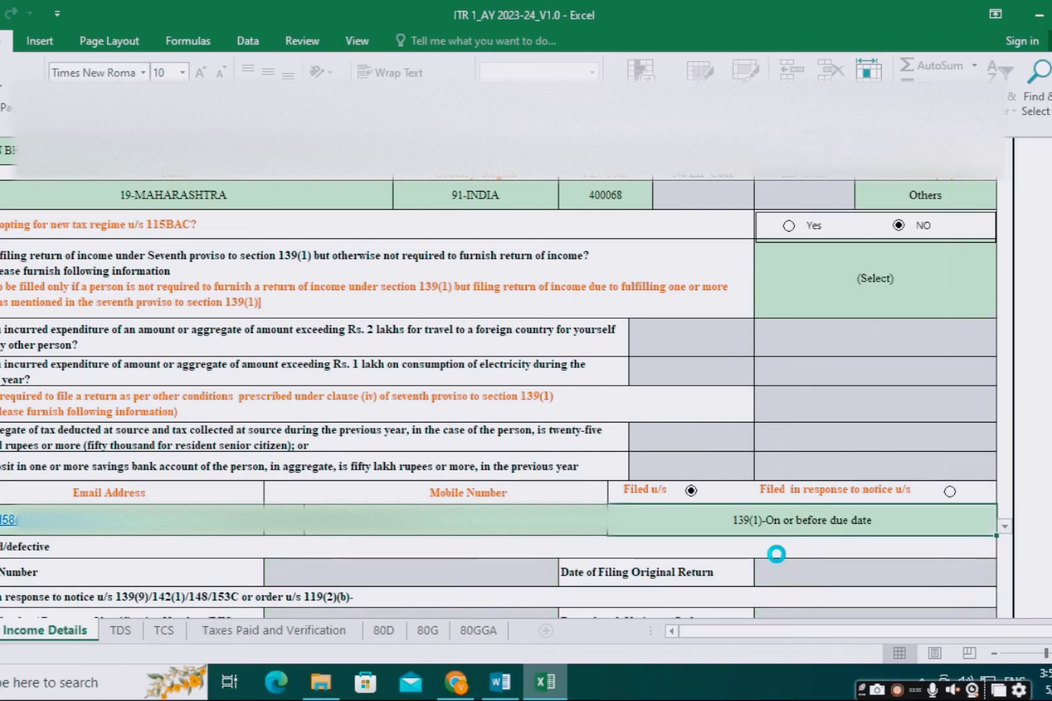
Step: Enter 240000 as Salary as per section 17(1), making Gross Salary 240000
scroll(777, 553, down, 2)
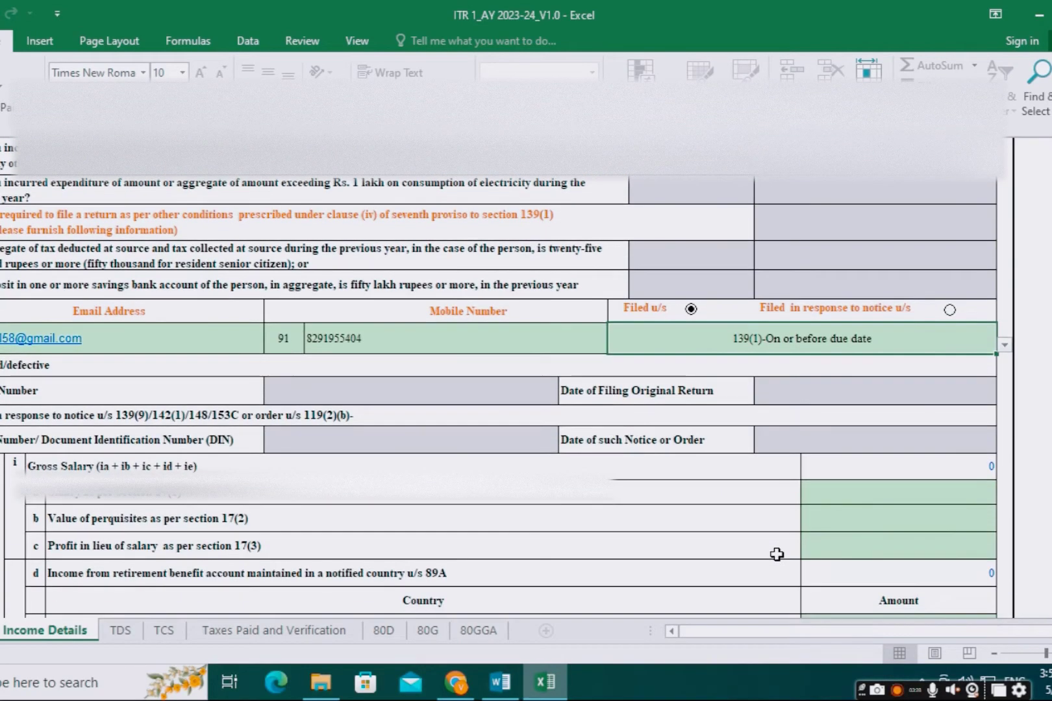
scroll(777, 554, up, 7)
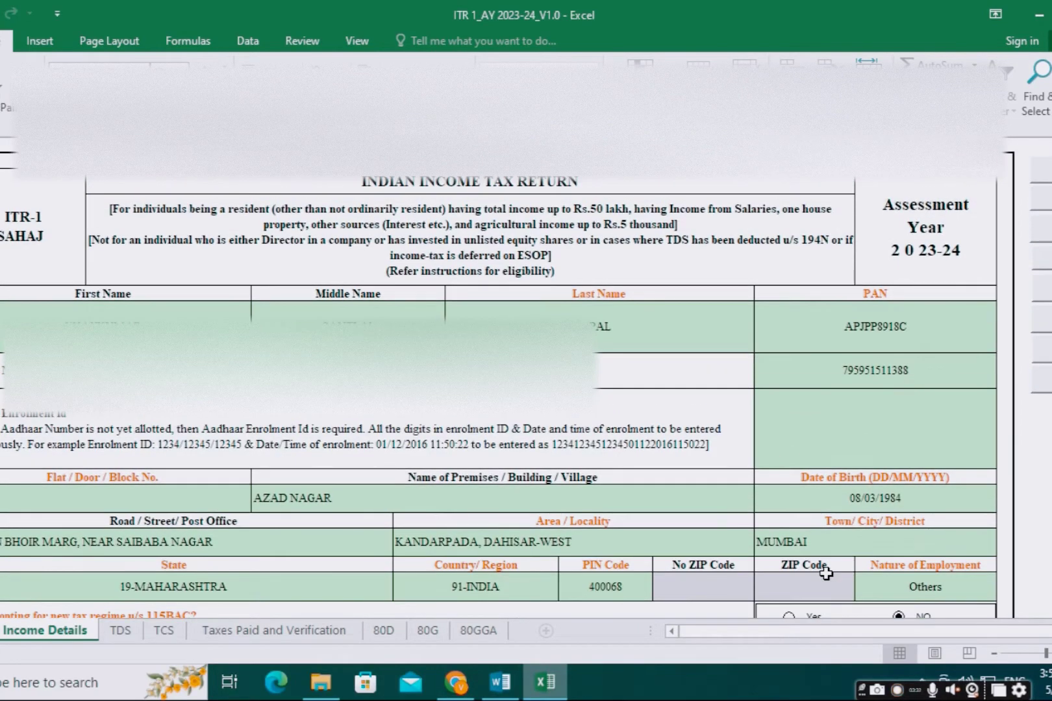
scroll(825, 571, down, 1)
scroll(826, 575, down, 4)
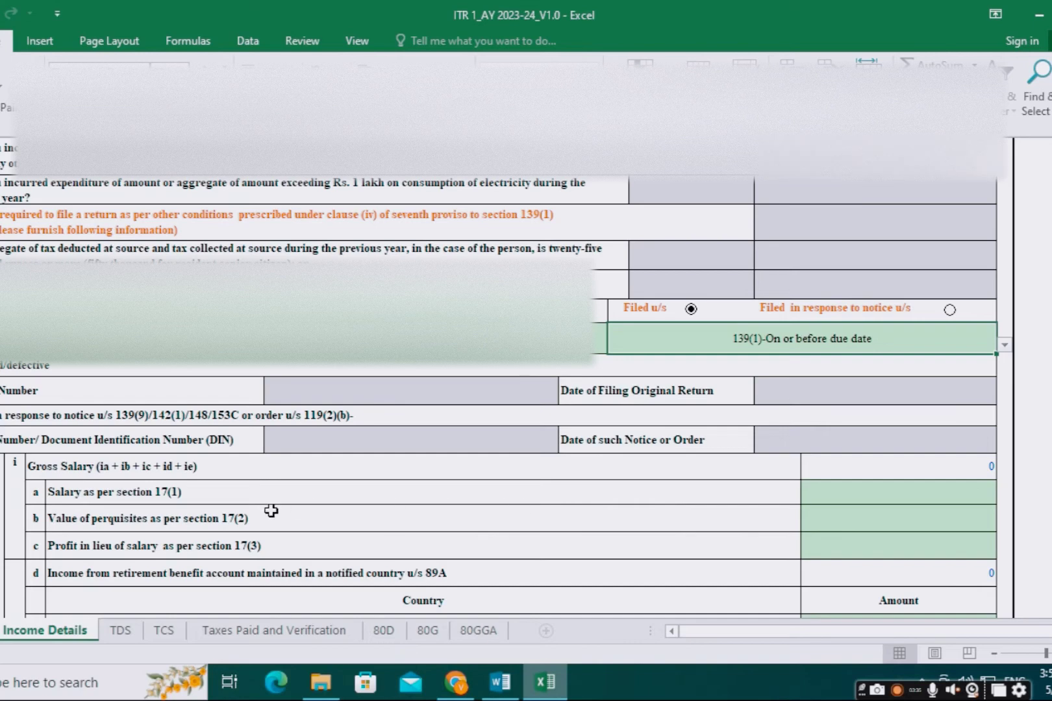
click(830, 497)
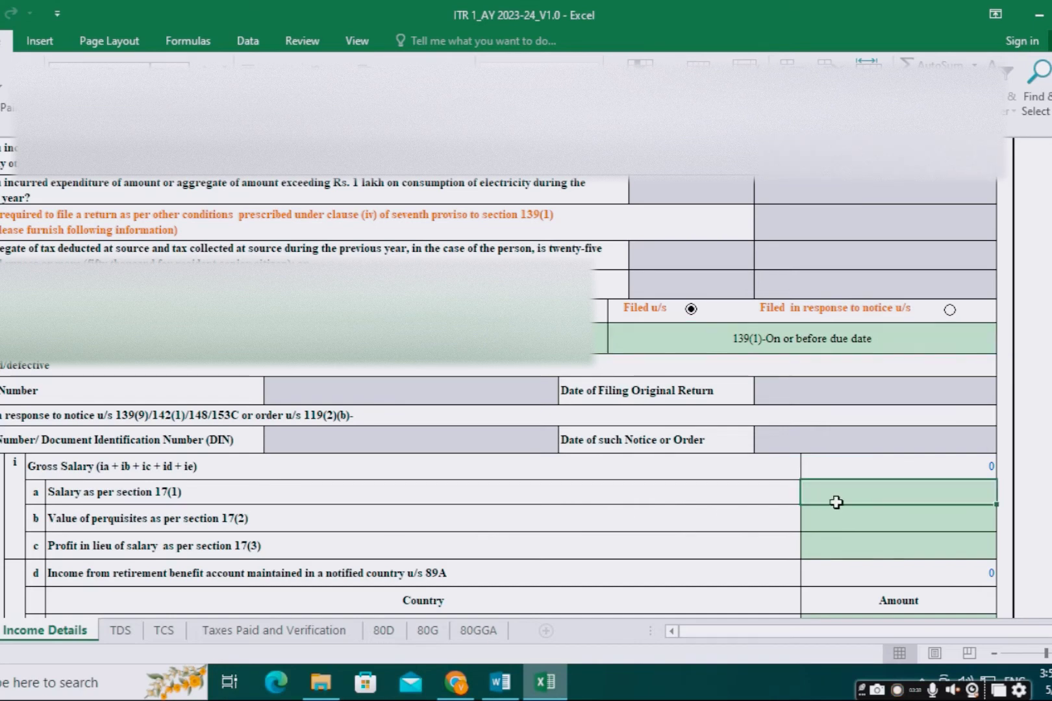
text(24000)
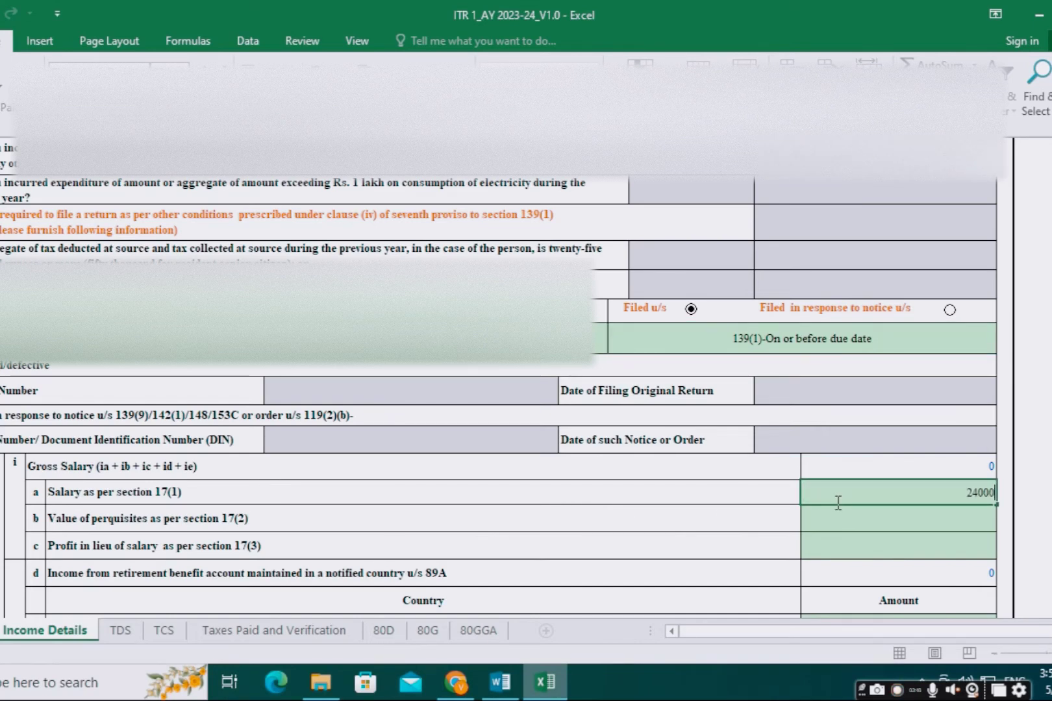
text(0)
click(844, 523)
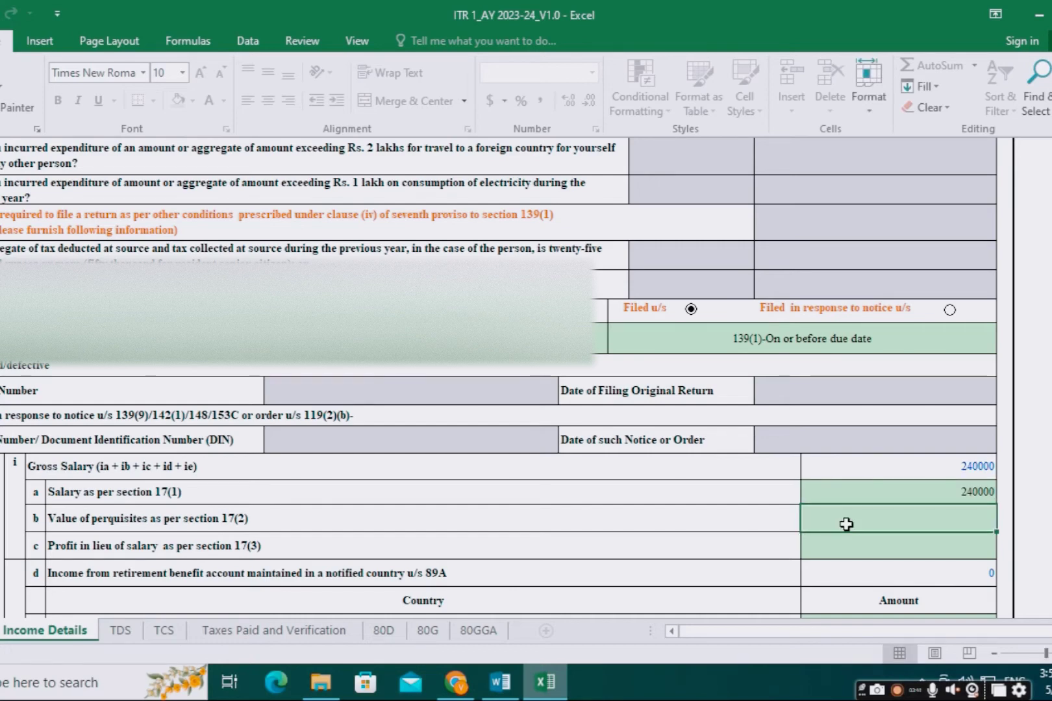
Step: Scroll past Net Salary 240000, the 50000 standard deduction and House Property to Income from Other Sources
scroll(846, 524, down, 3)
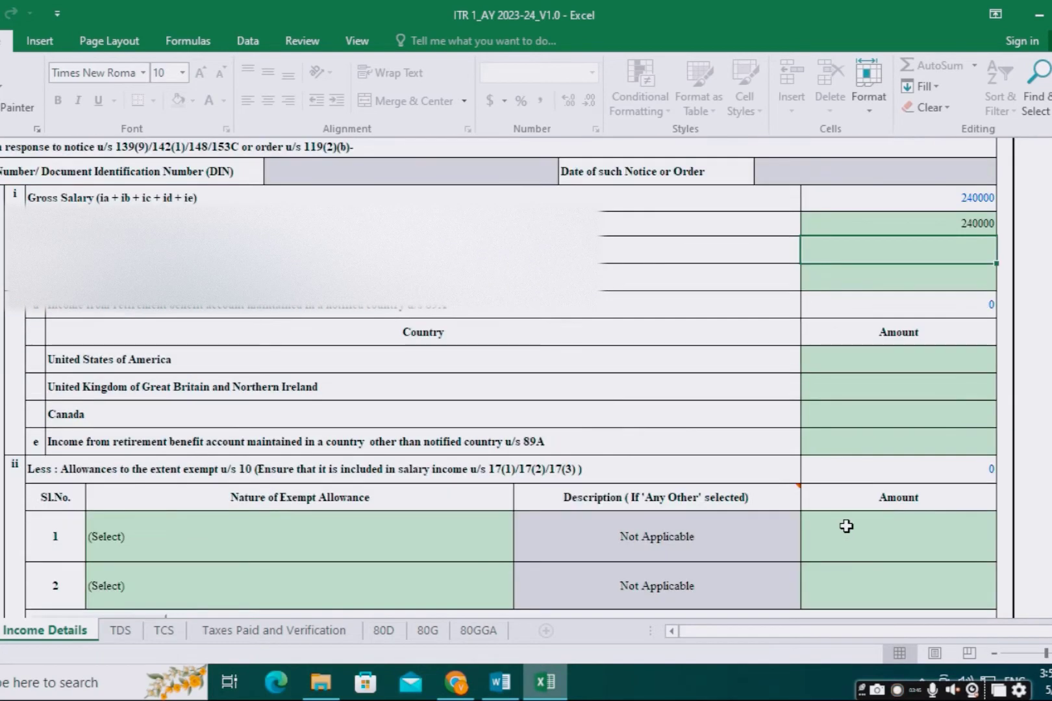
scroll(846, 526, down, 3)
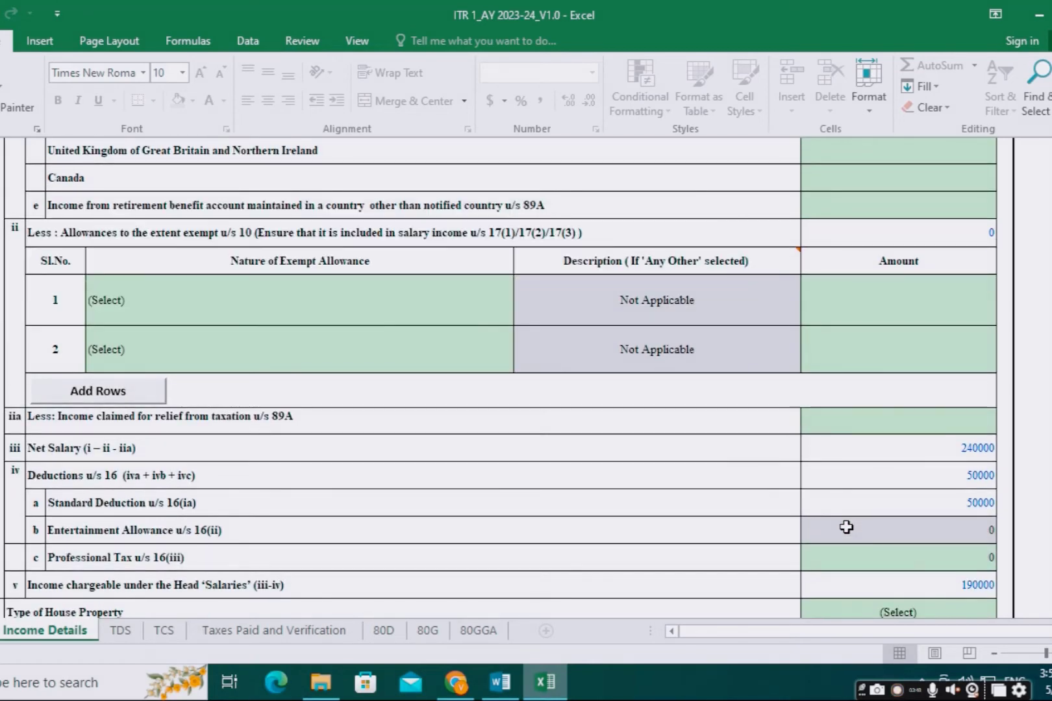
scroll(961, 477, up, 4)
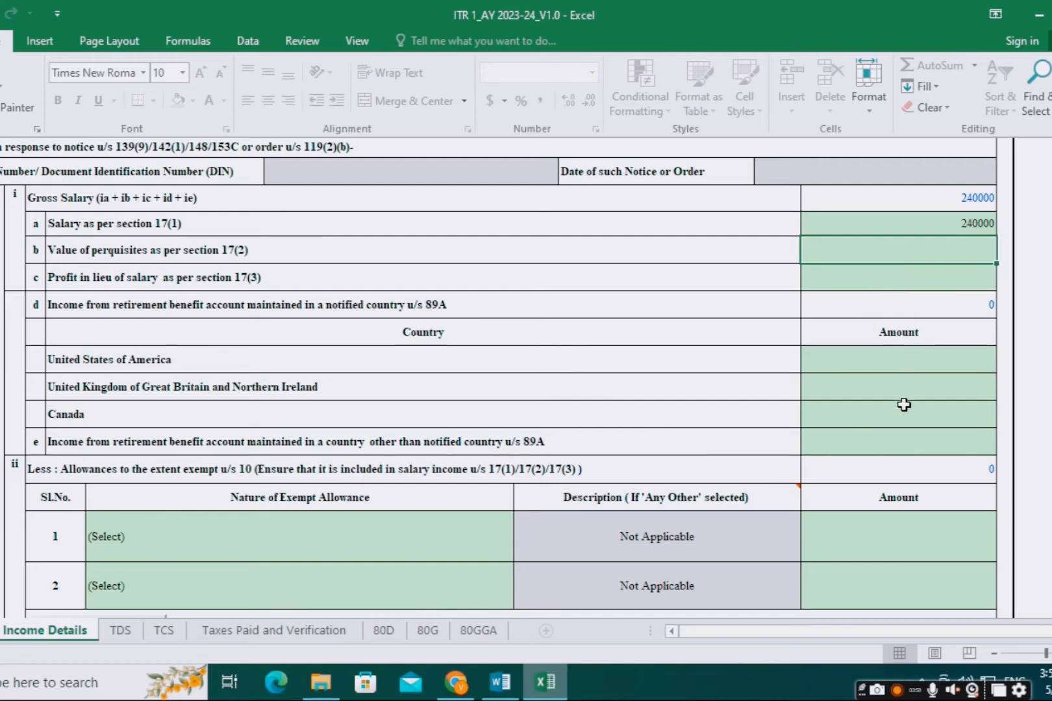
scroll(913, 537, down, 1)
scroll(914, 537, down, 1)
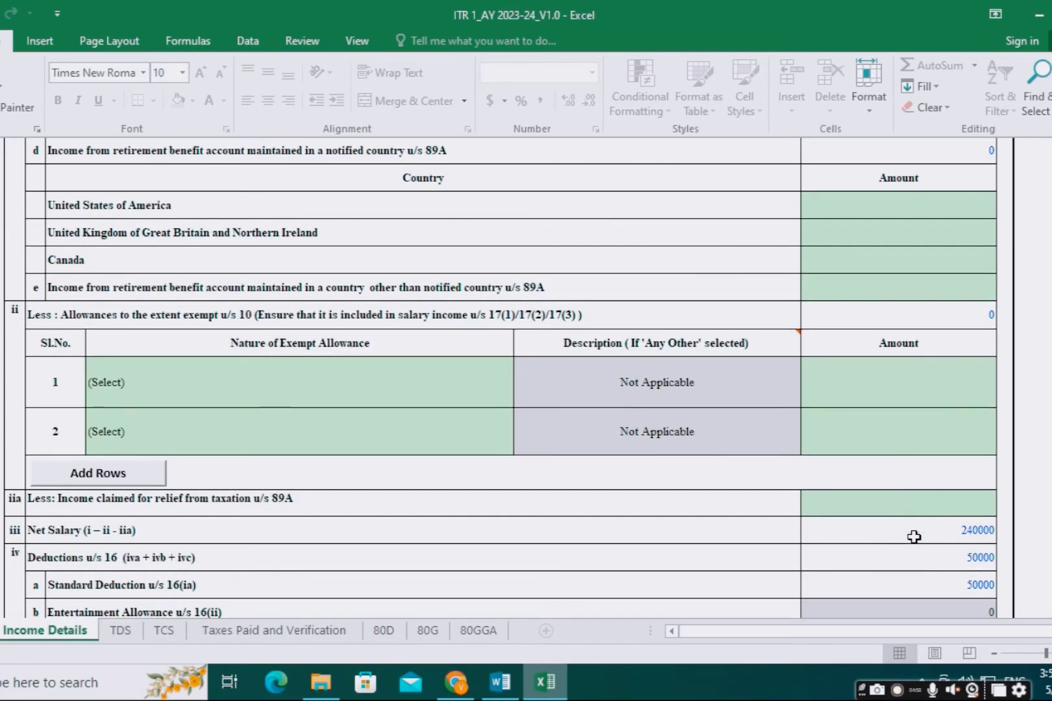
scroll(914, 537, down, 1)
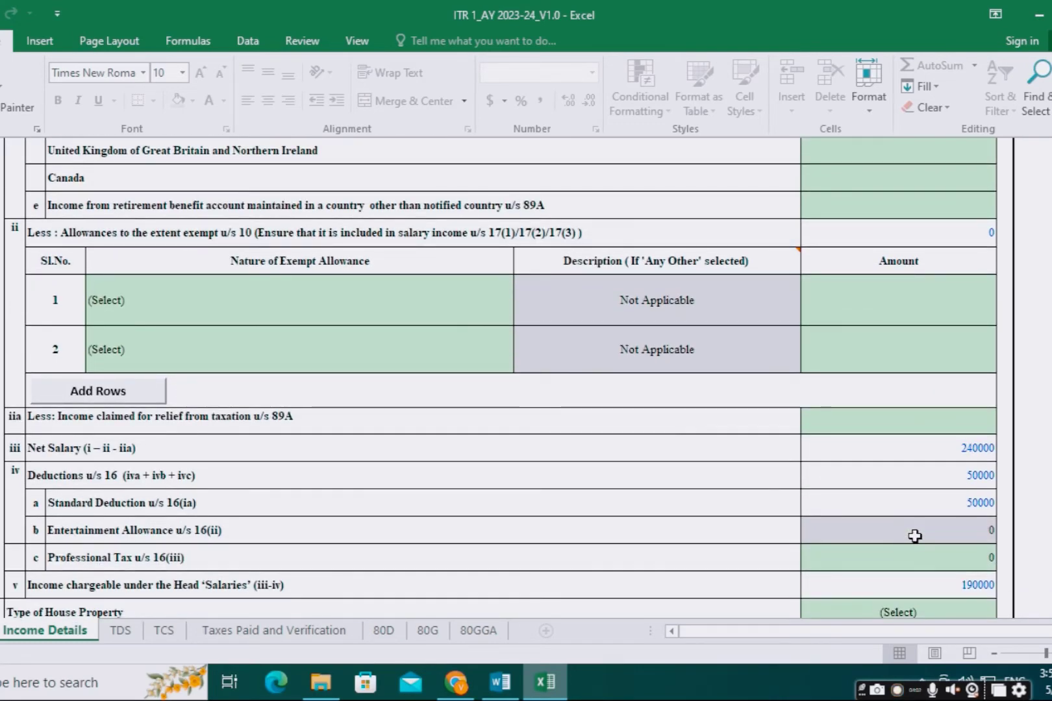
scroll(914, 536, down, 1)
scroll(935, 513, up, 1)
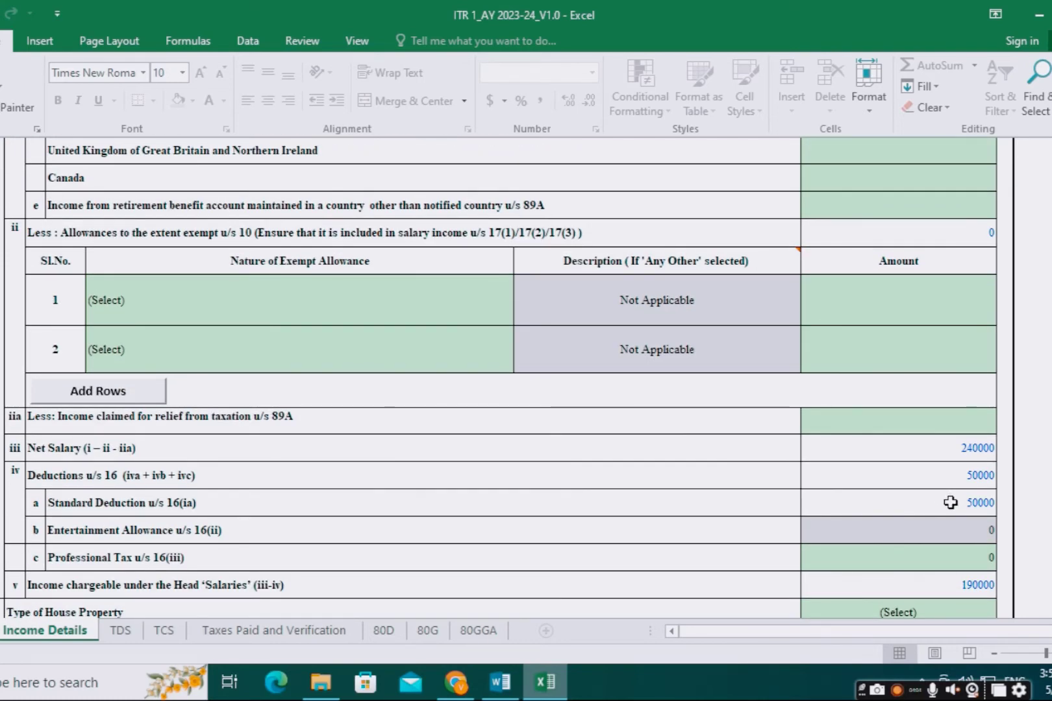
scroll(950, 501, down, 3)
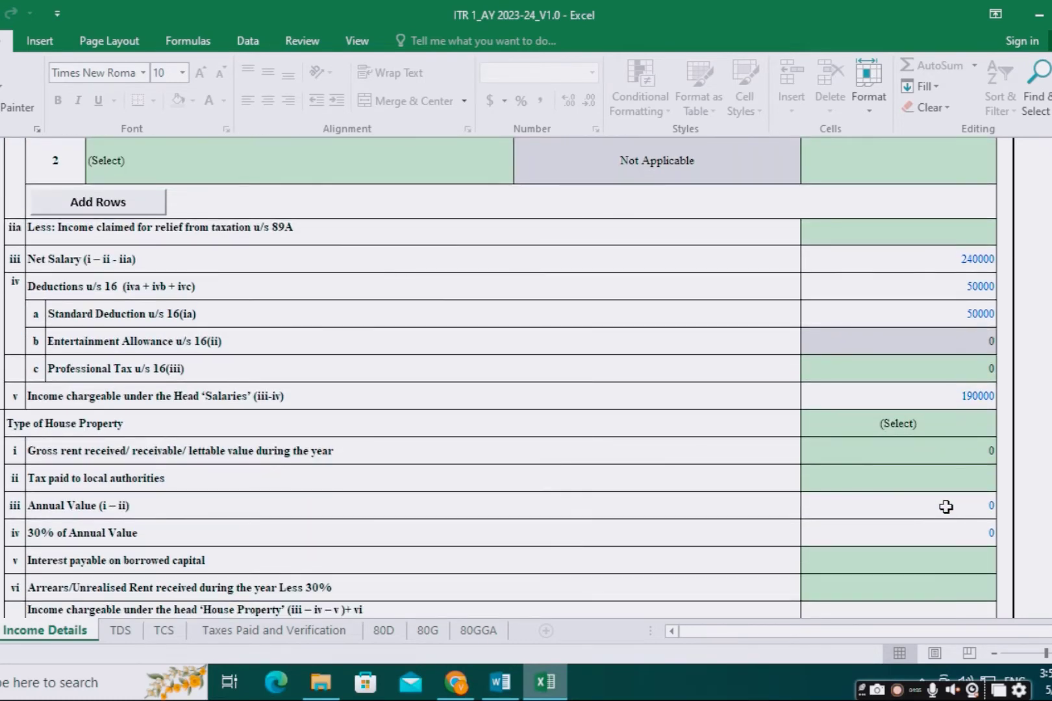
scroll(926, 498, down, 1)
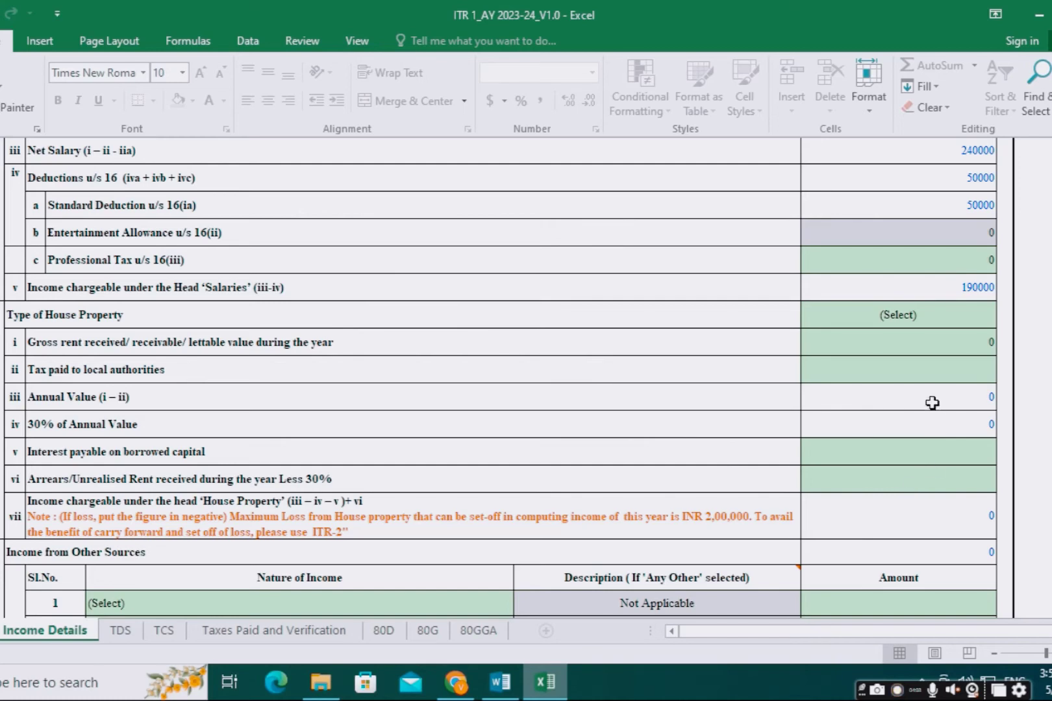
scroll(909, 467, down, 2)
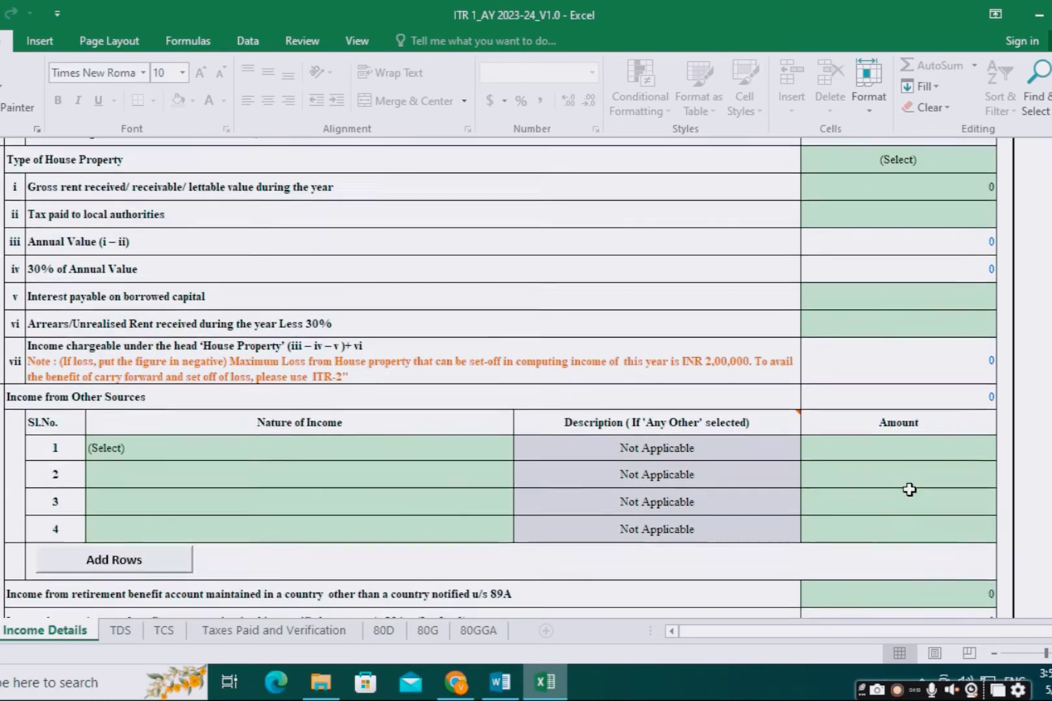
Step: Set row 1 to Interest from Savings Bank Account with amount 545
click(184, 441)
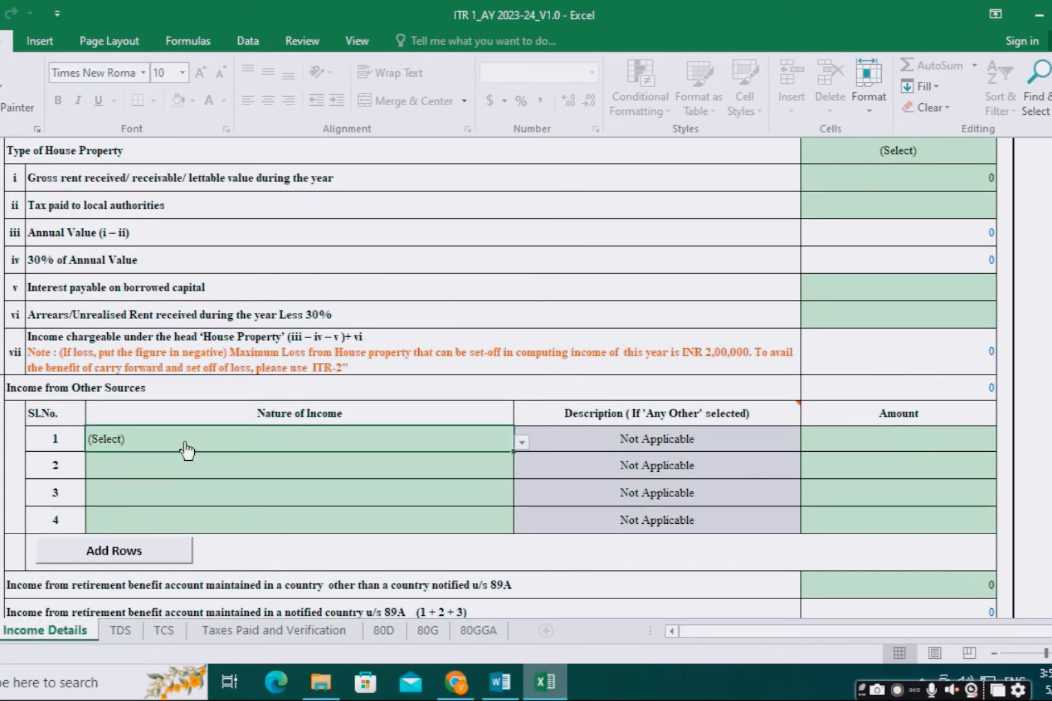
click(524, 448)
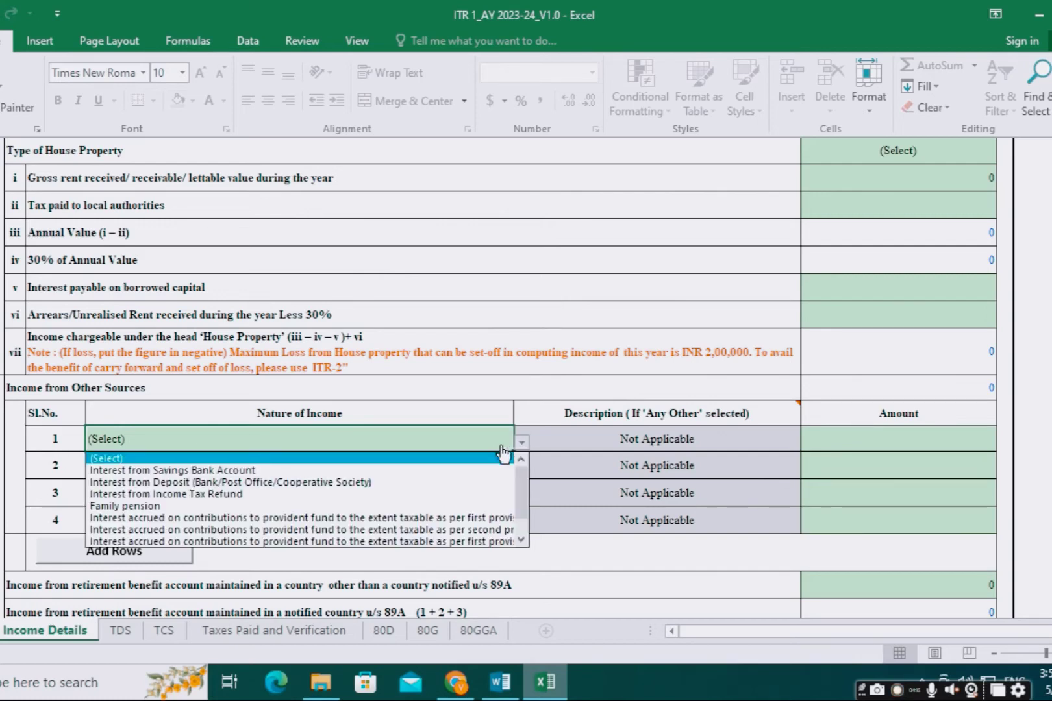
click(383, 473)
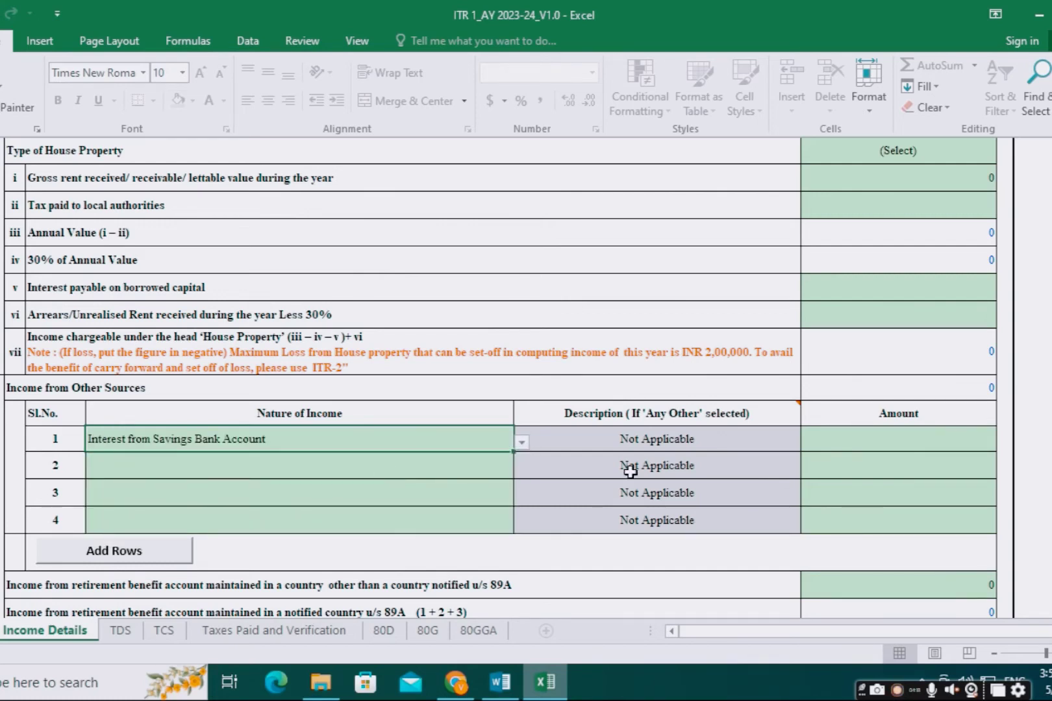
click(841, 445)
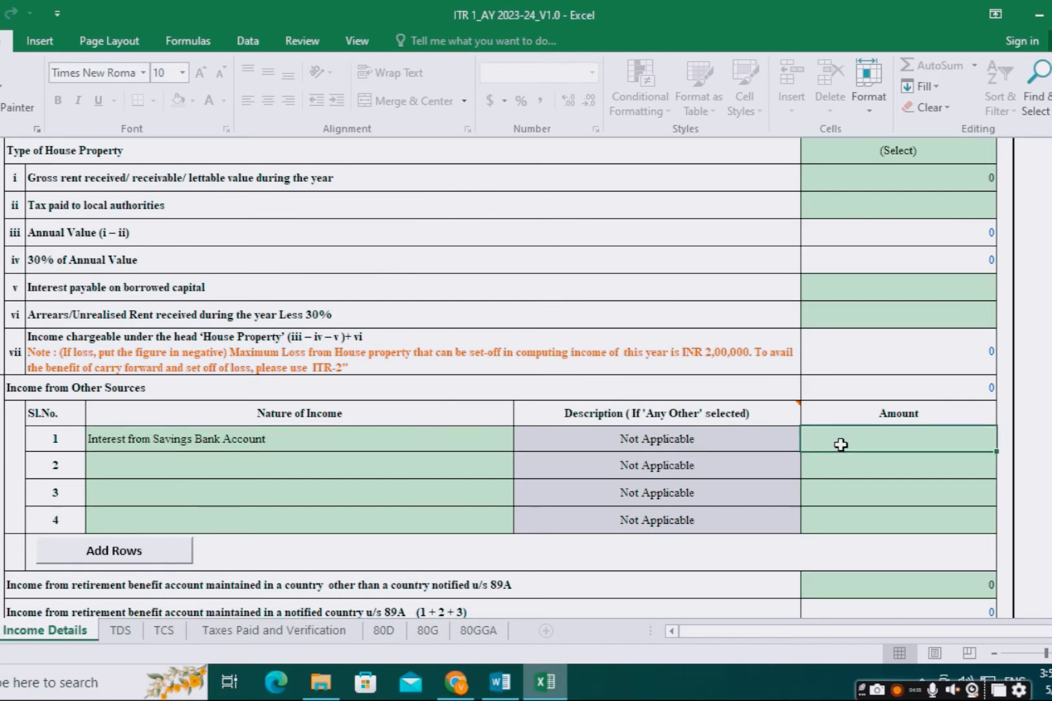
text(545)
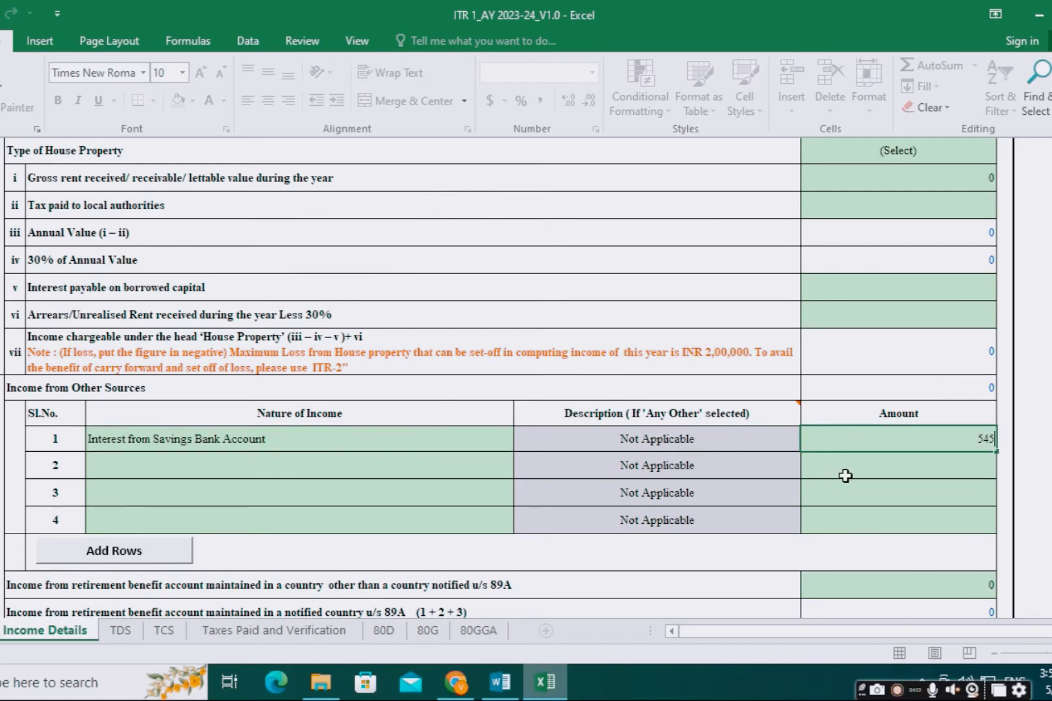
Step: Set row 2 to Any Other, described as OTHER INCOME, with amount 115250
click(204, 469)
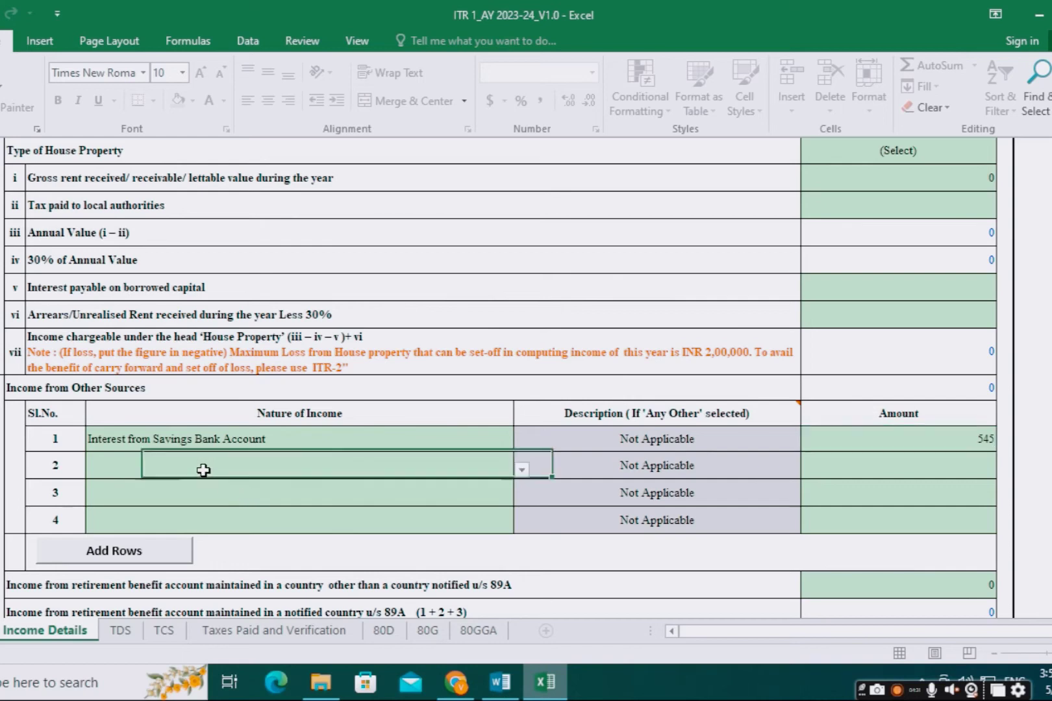
click(523, 471)
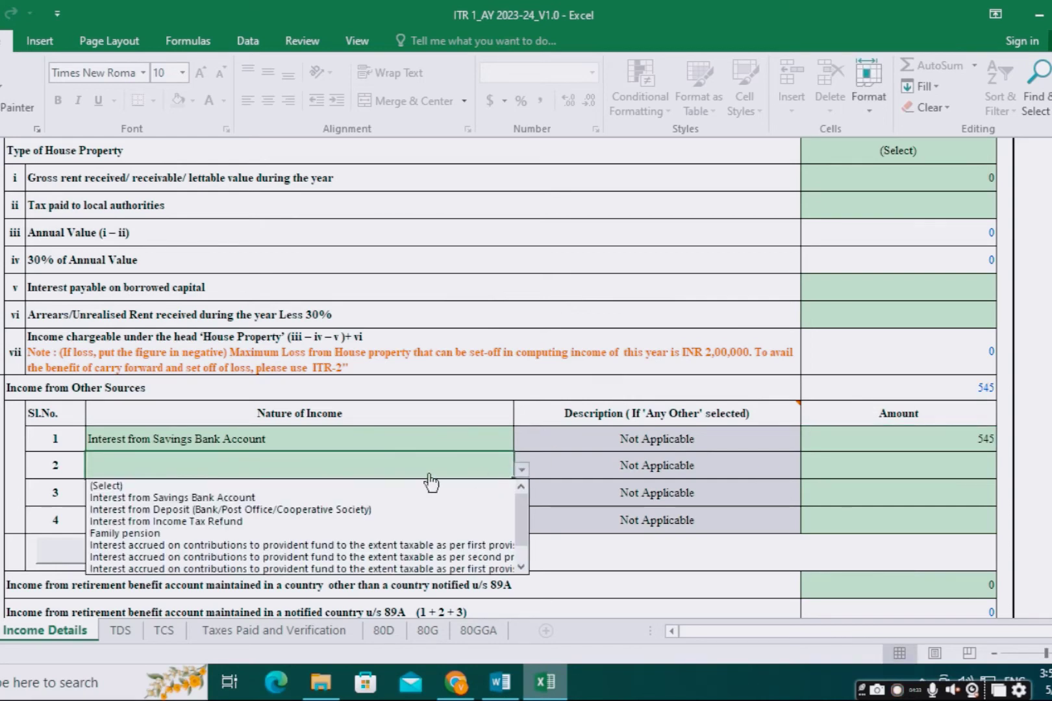
scroll(523, 530, down, 2)
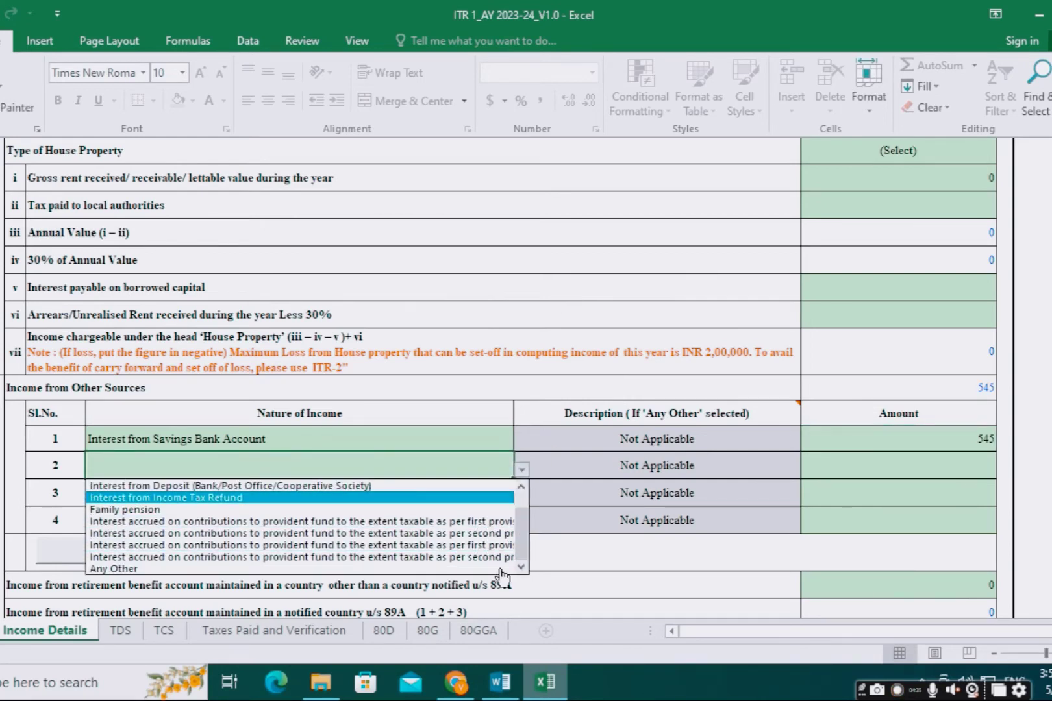
click(364, 566)
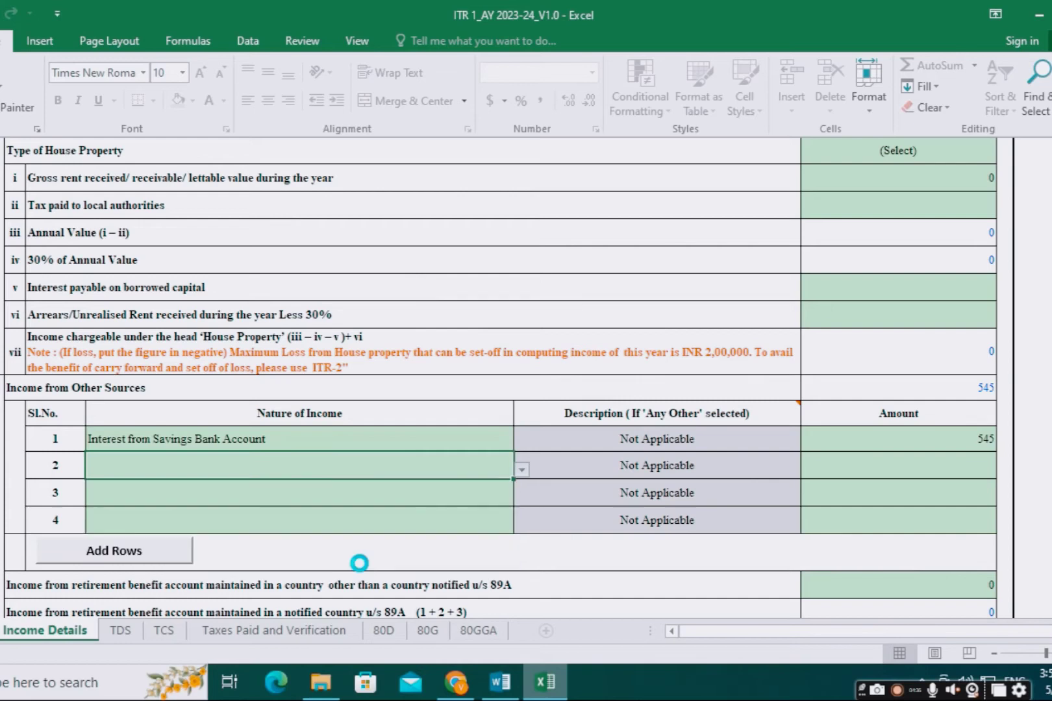
click(584, 470)
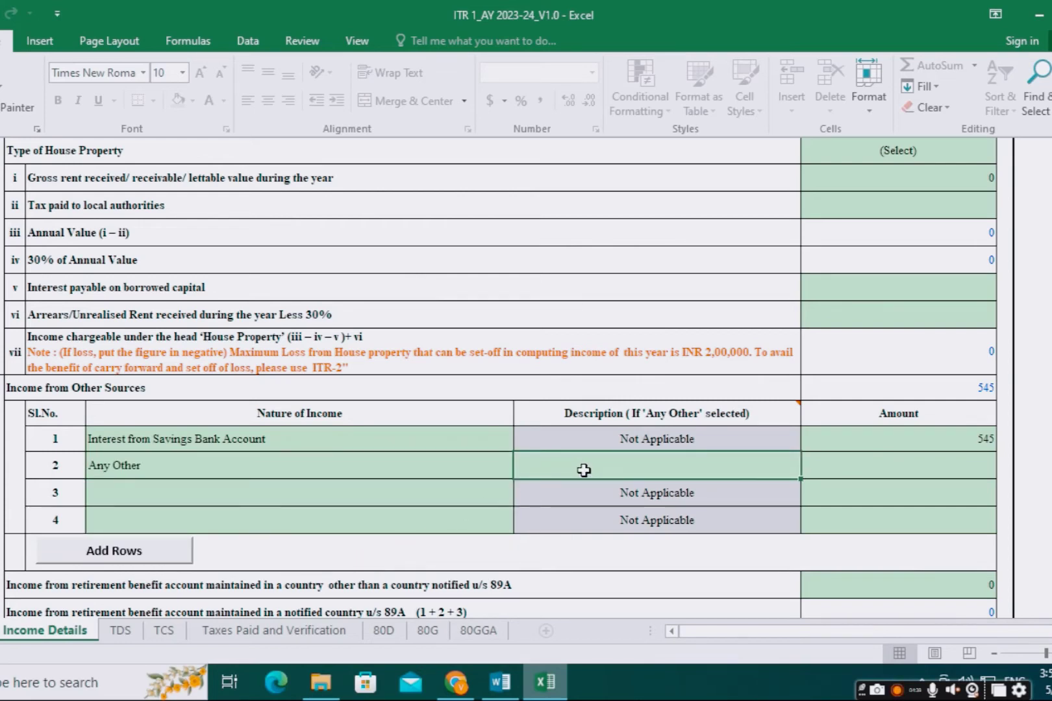
text(o)
key(BackSpace)
text(O)
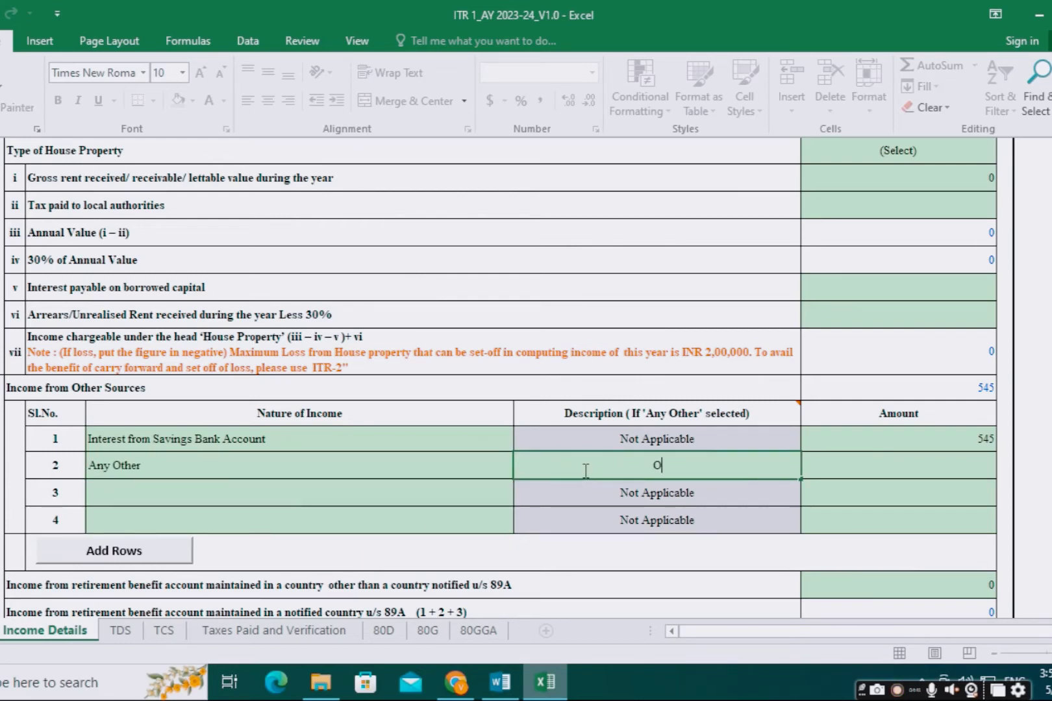
text(THER INCOME)
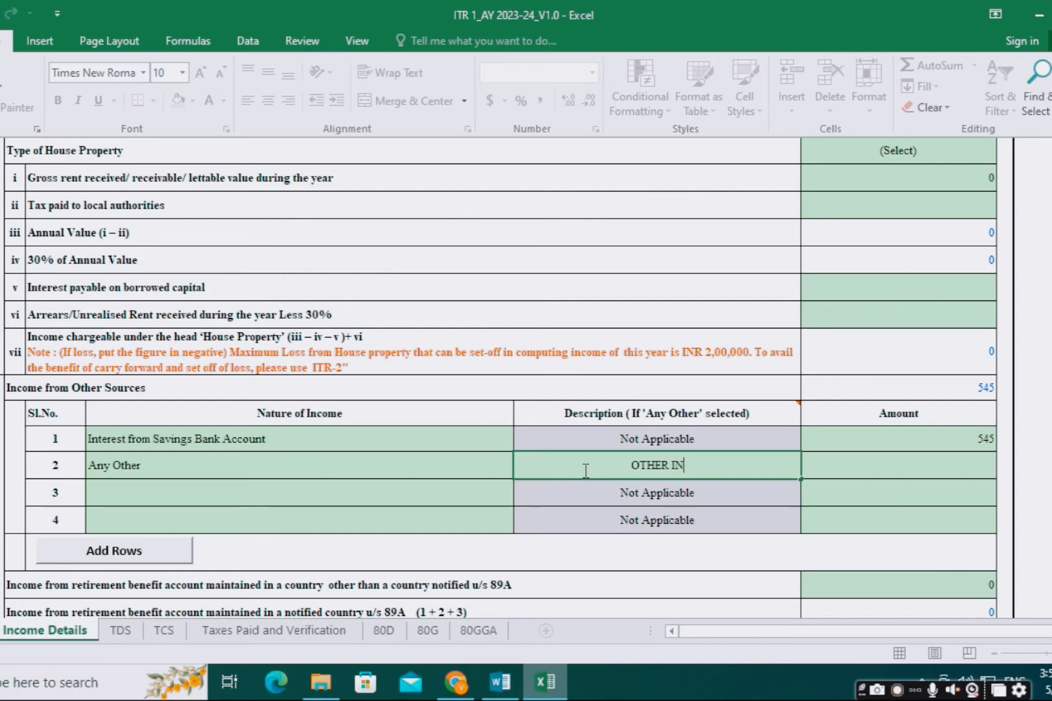
click(874, 469)
text(115250)
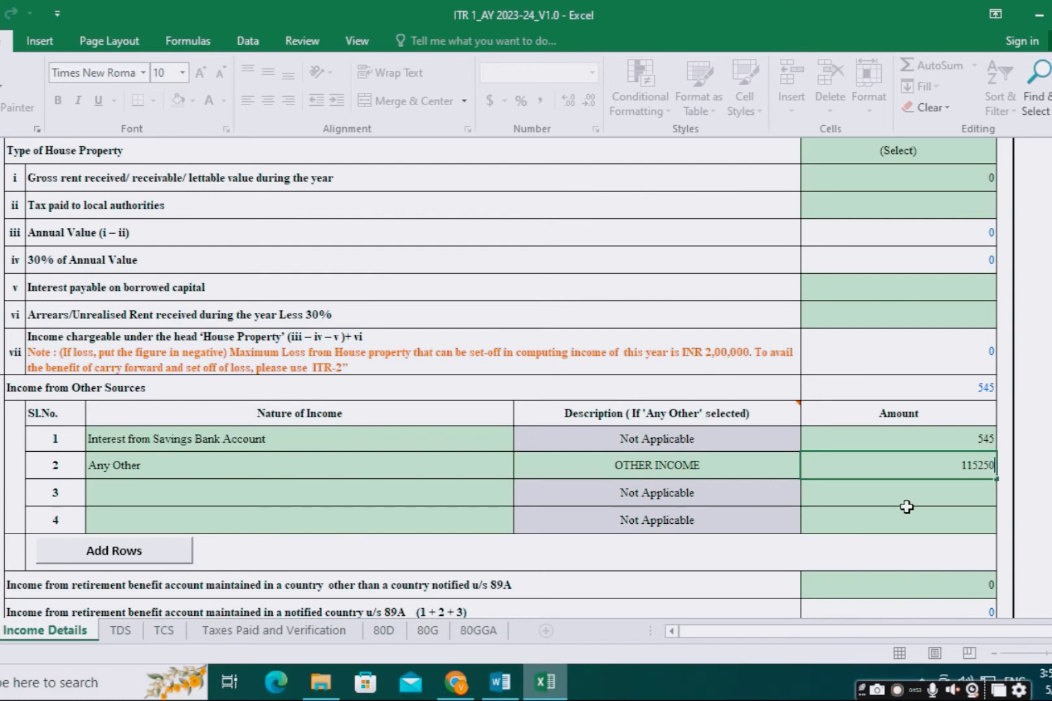
scroll(912, 543, down, 1)
Step: Enter a 565 dividend for 16/3/2023 to 31/3/2023, making Gross Total Income 306360
scroll(912, 543, down, 1)
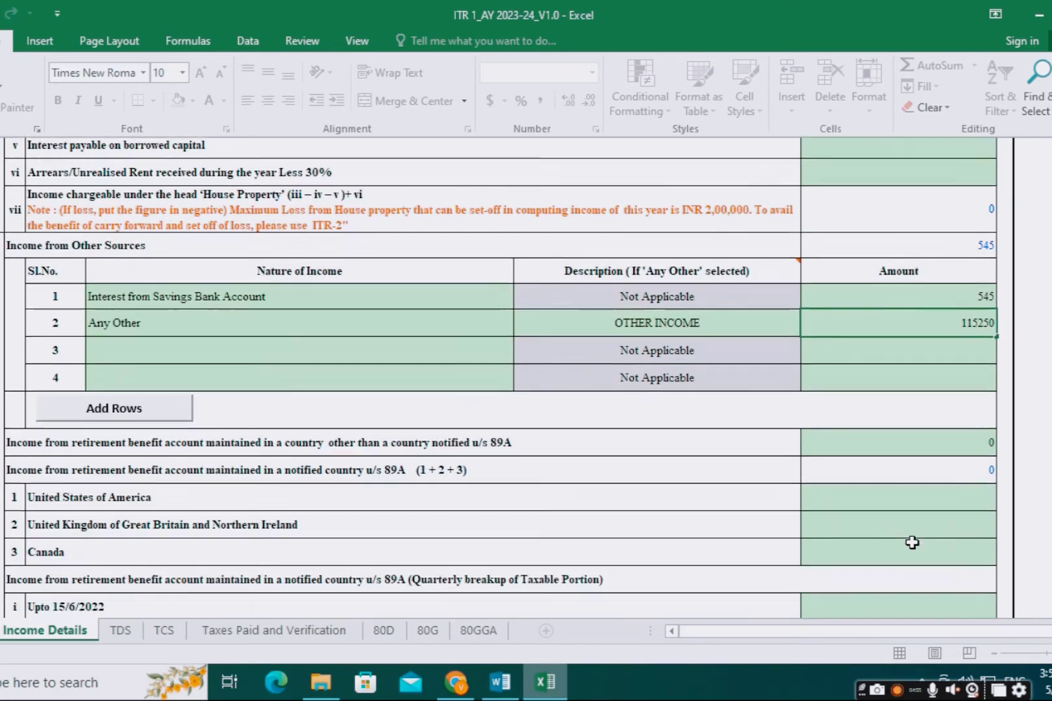
scroll(906, 538, down, 2)
scroll(907, 537, down, 1)
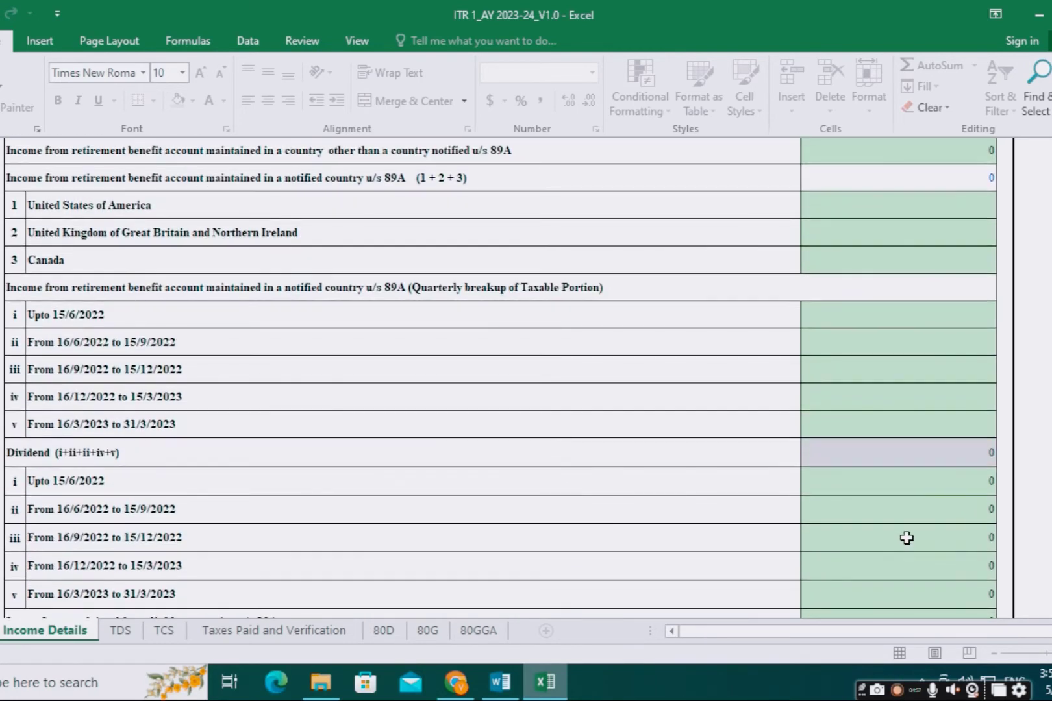
scroll(671, 529, down, 1)
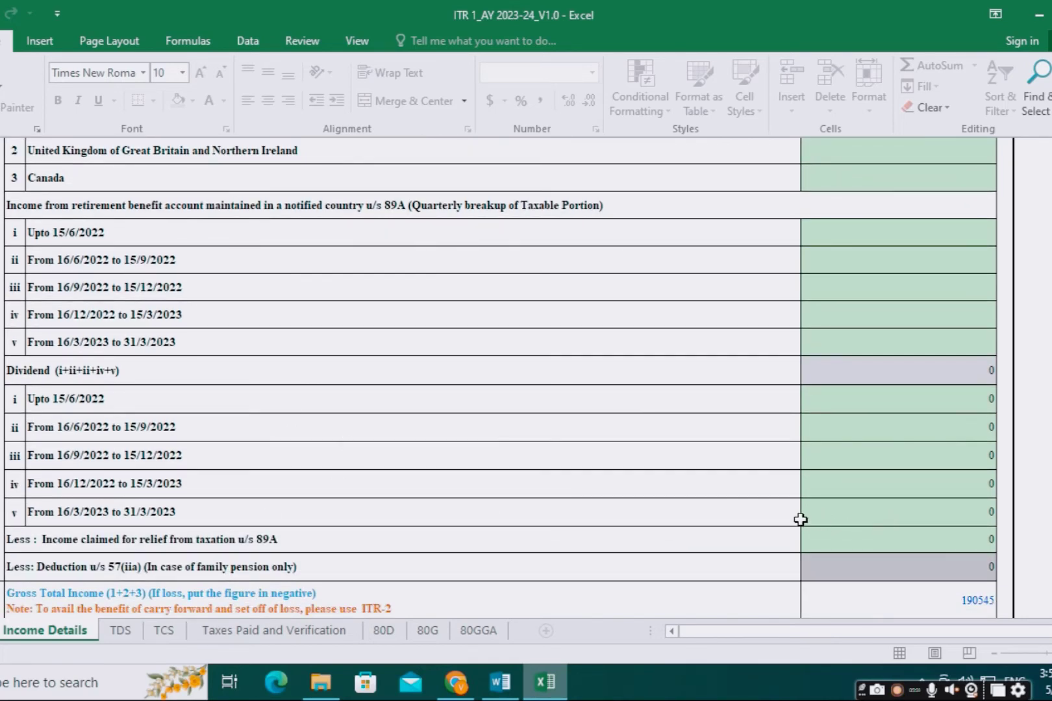
click(852, 512)
text(565)
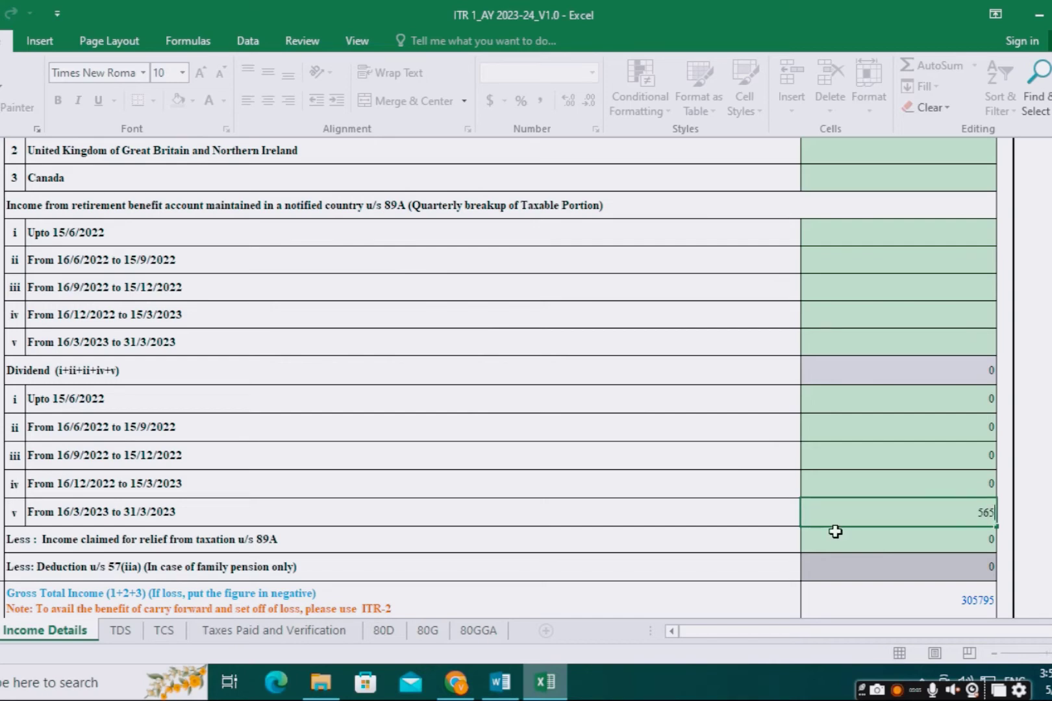
click(835, 531)
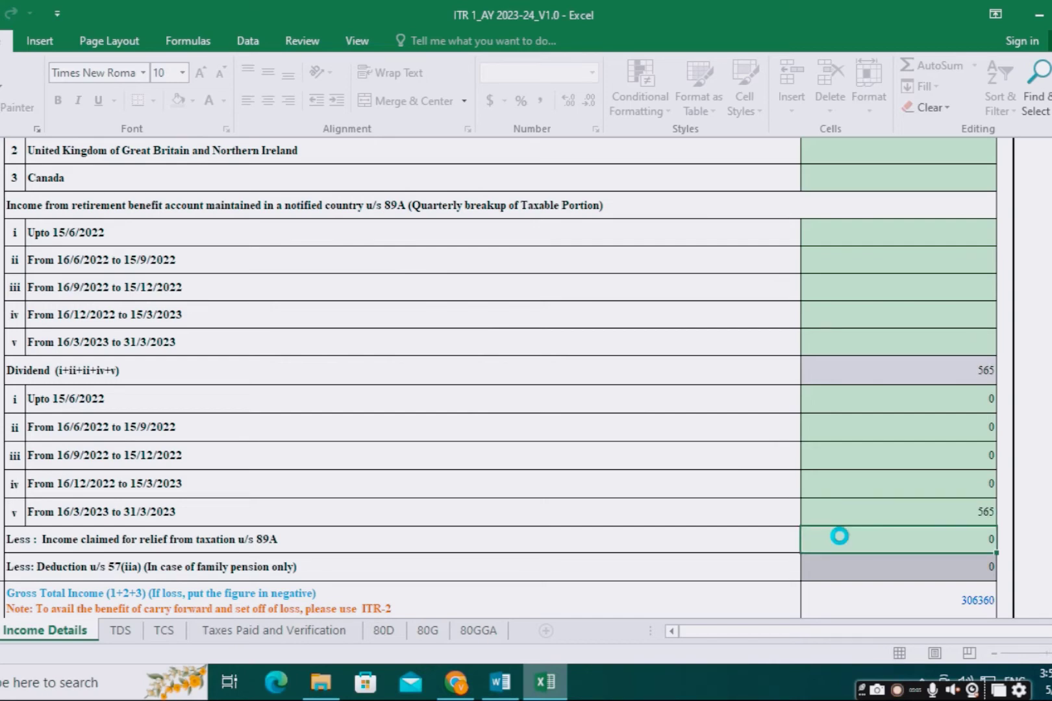
scroll(957, 380, down, 3)
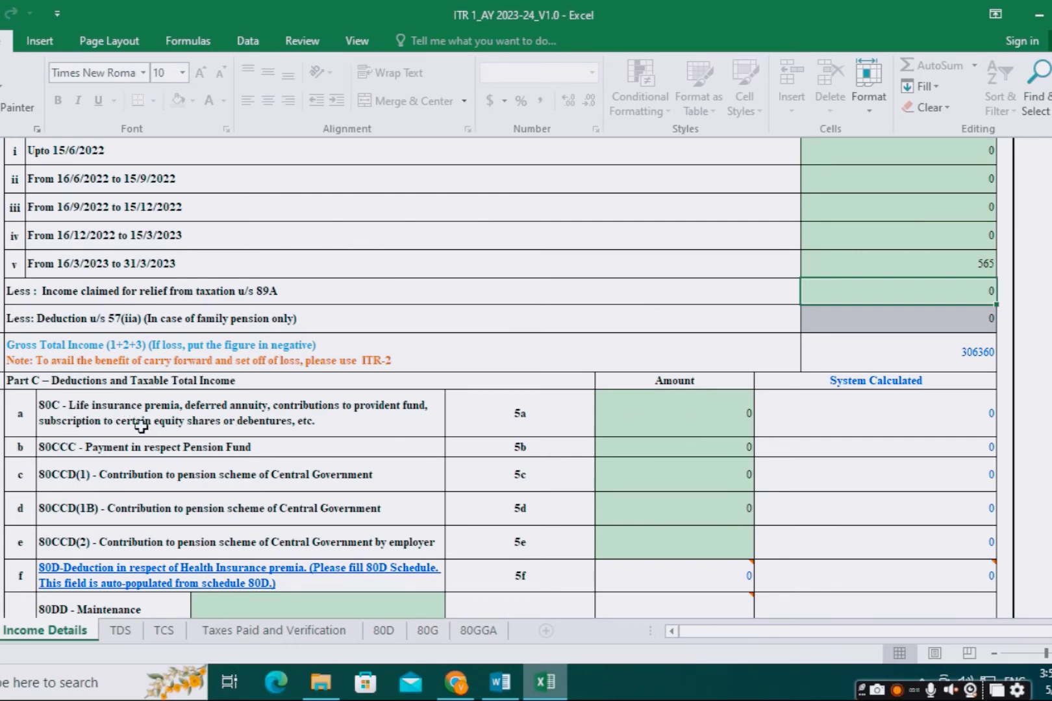
Step: Enter 20044 as the 80C deduction amount (5a)
scroll(139, 477, down, 3)
scroll(141, 482, down, 1)
scroll(161, 472, up, 4)
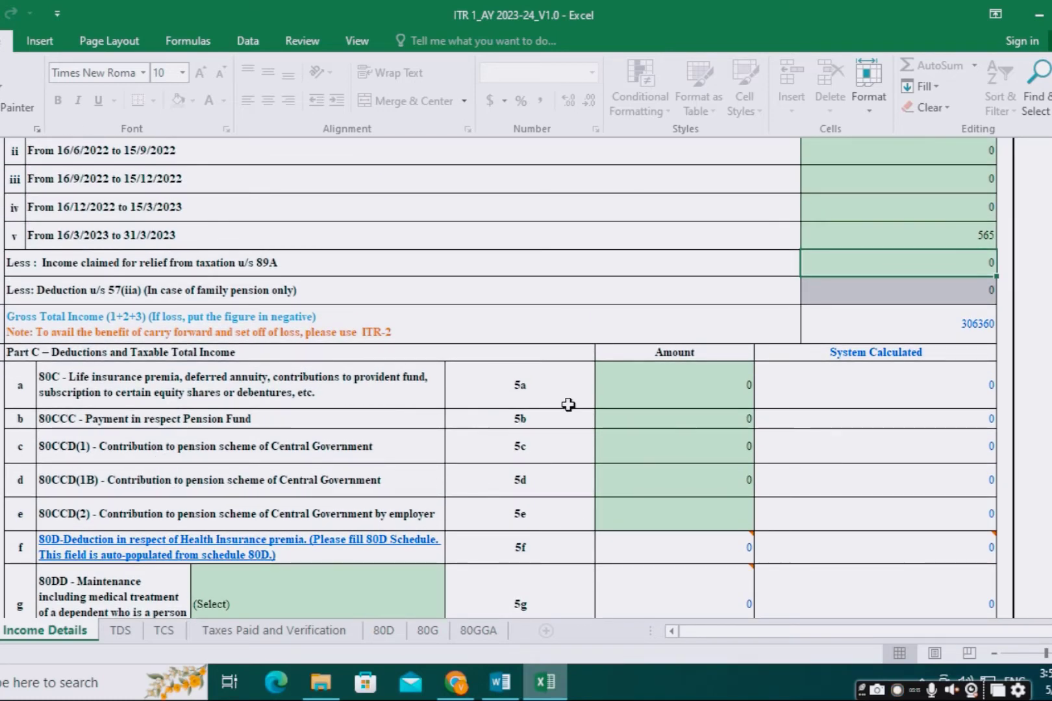
scroll(97, 482, down, 1)
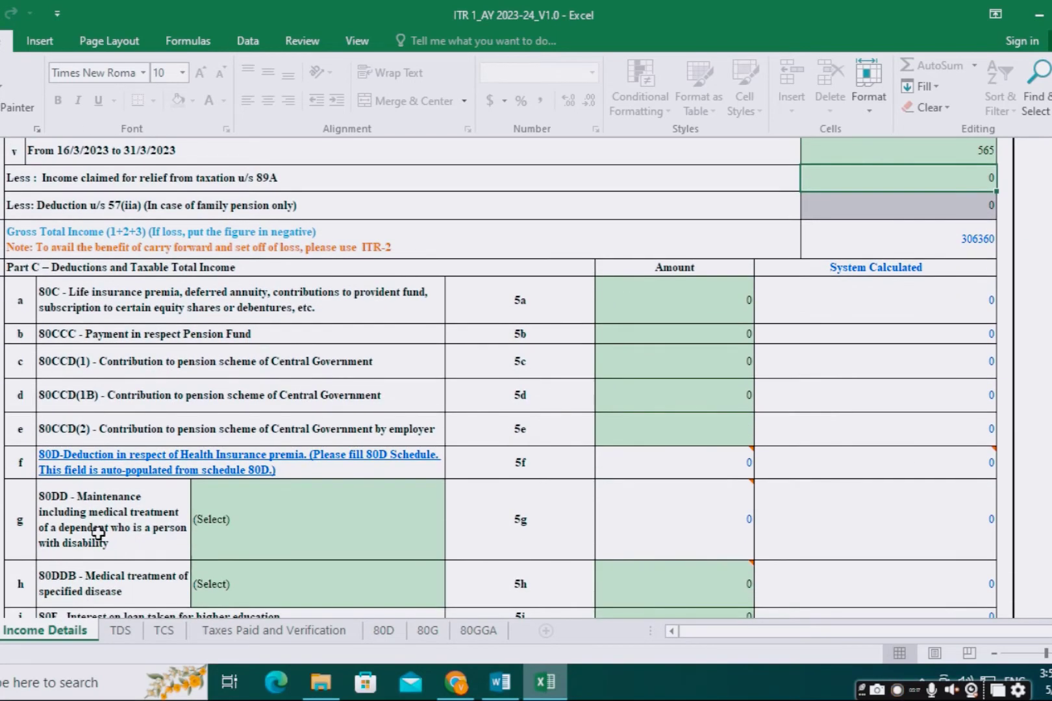
scroll(106, 516, up, 1)
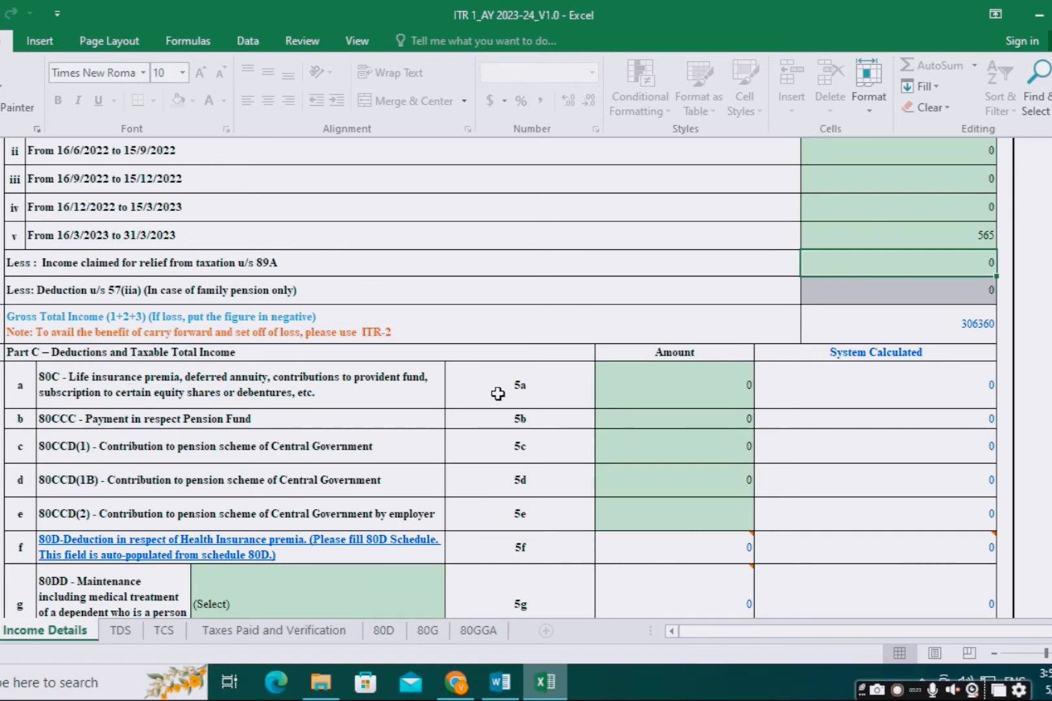
click(640, 395)
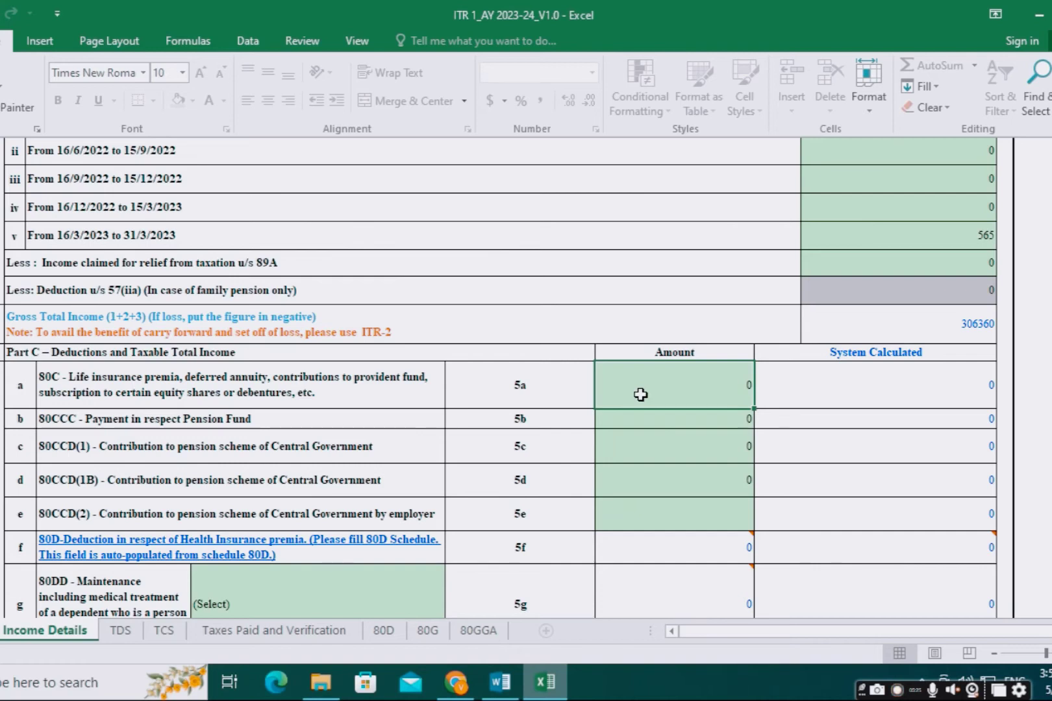
text(2)
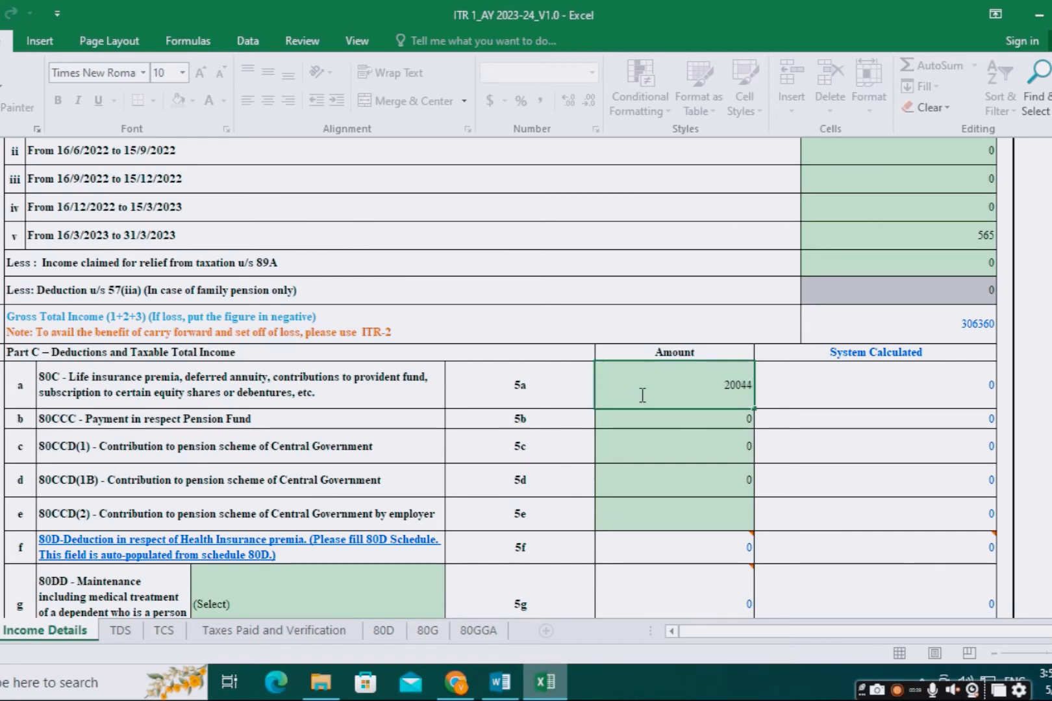
text(0044)
key(Return)
Step: Review the tax computation, showing Total Income 286320 and tax payable 0
scroll(652, 421, down, 3)
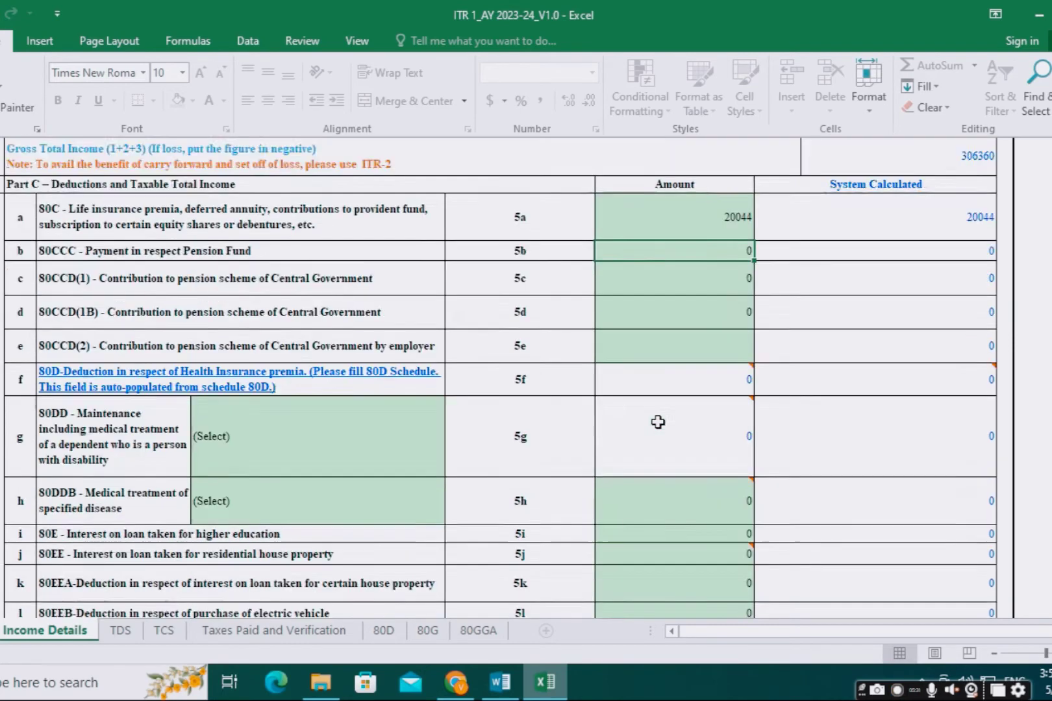
scroll(657, 422, down, 3)
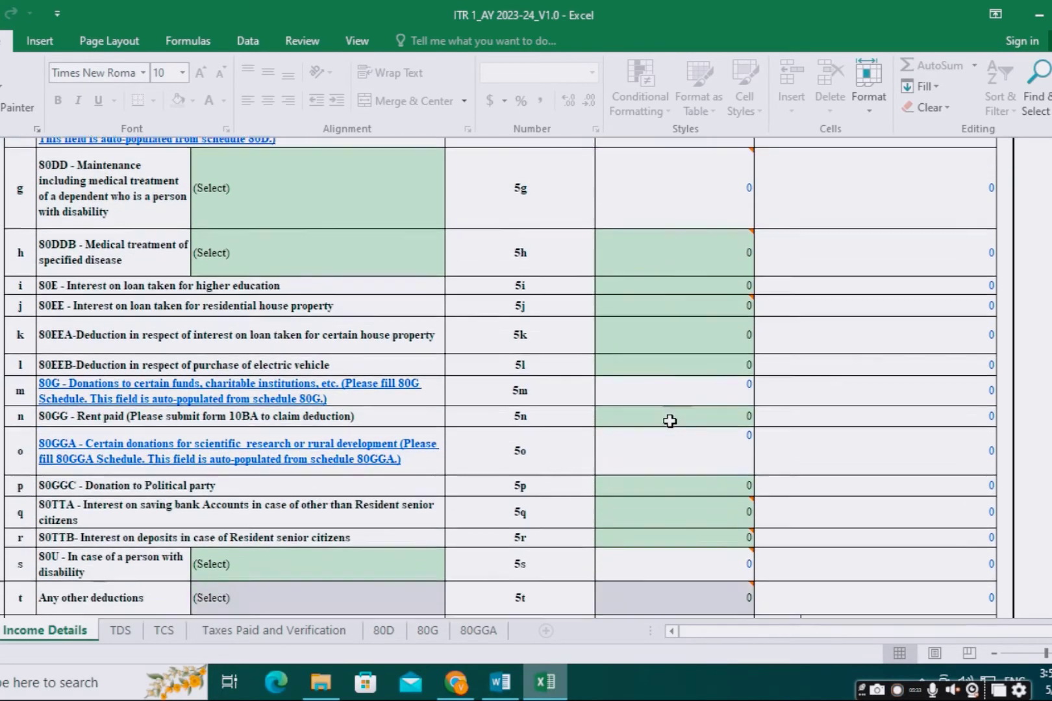
scroll(669, 421, down, 3)
scroll(670, 421, down, 3)
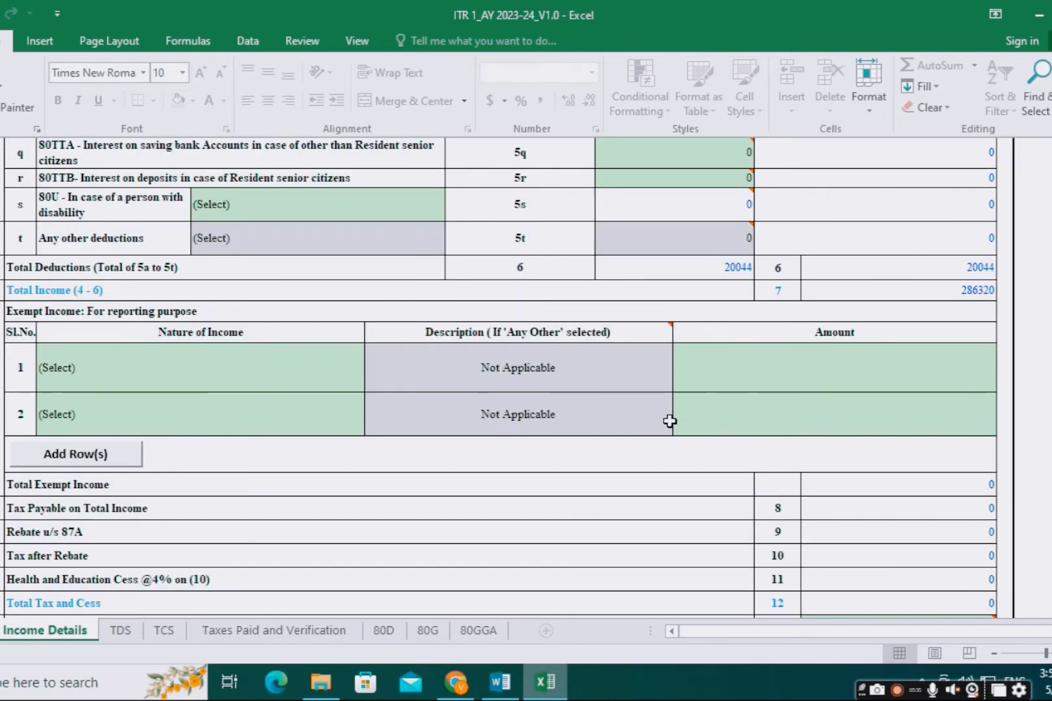
scroll(669, 422, down, 3)
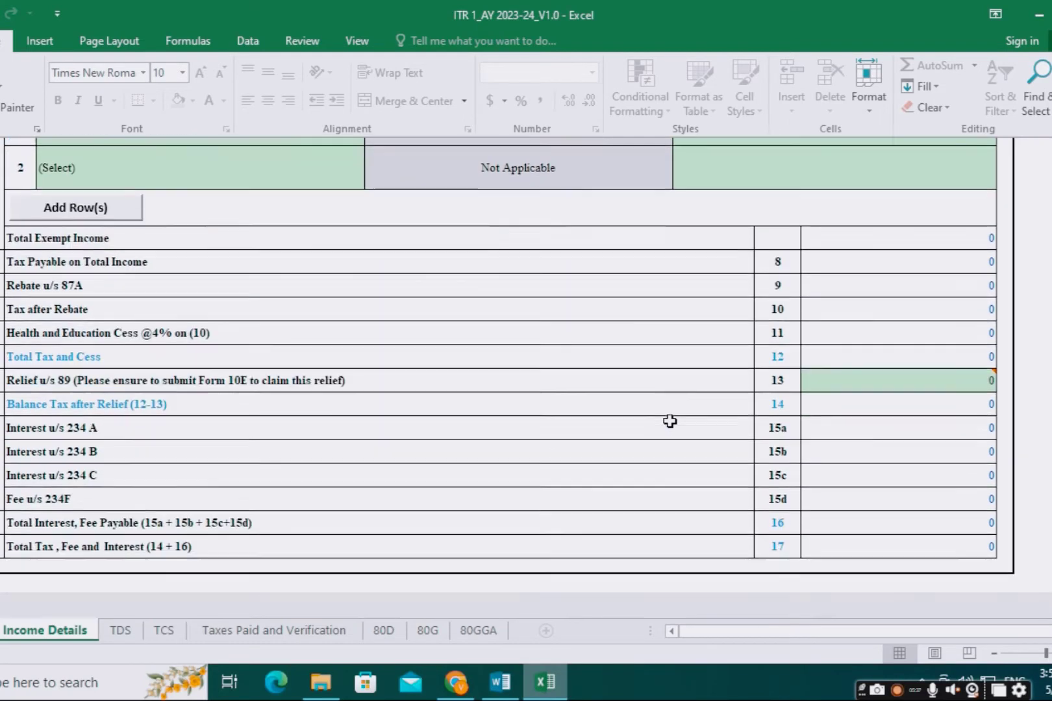
scroll(670, 423, up, 6)
scroll(709, 397, down, 3)
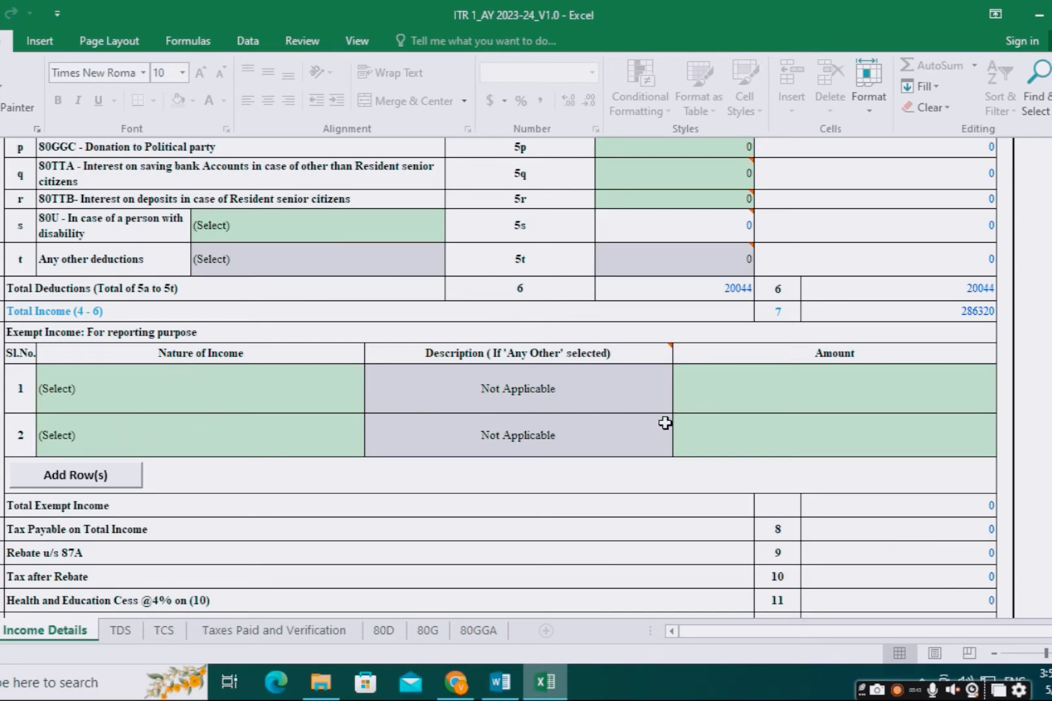
scroll(636, 423, down, 3)
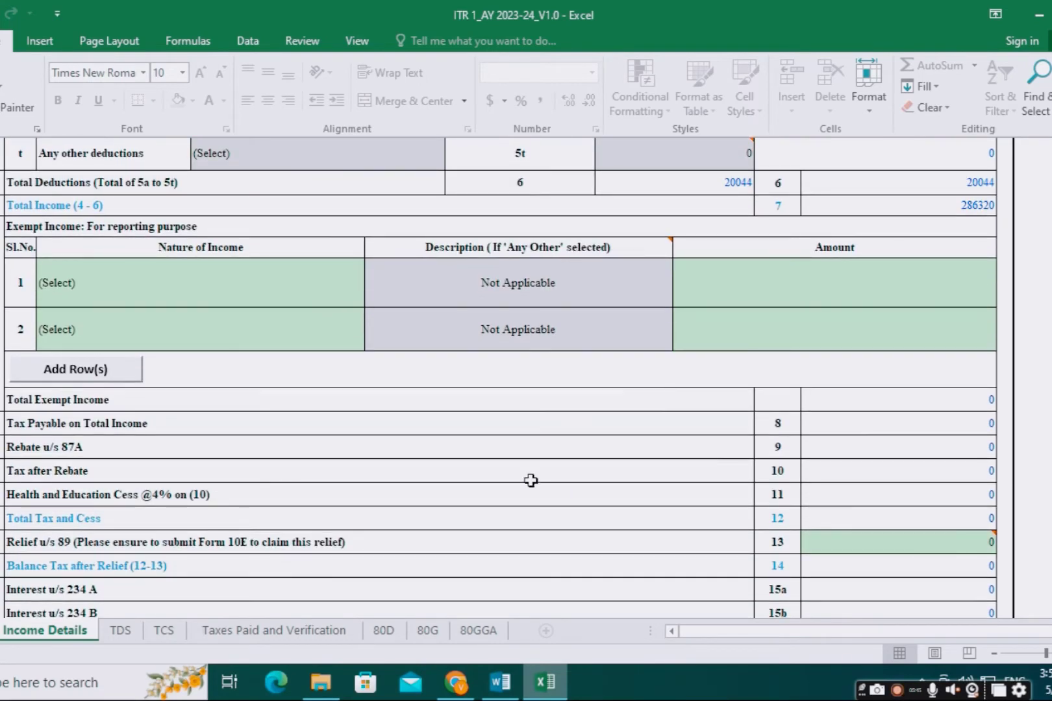
scroll(418, 458, down, 2)
scroll(670, 425, up, 10)
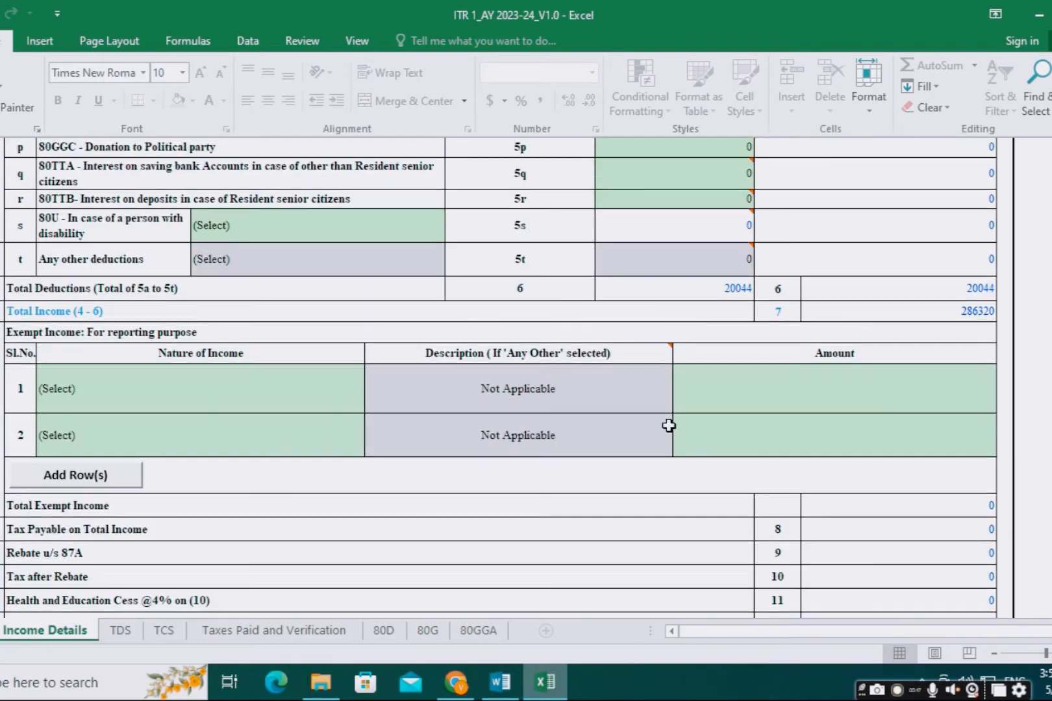
Step: Dismiss the Income Details alerts so the utility switches to the TDS sheet
scroll(498, 376, up, 15)
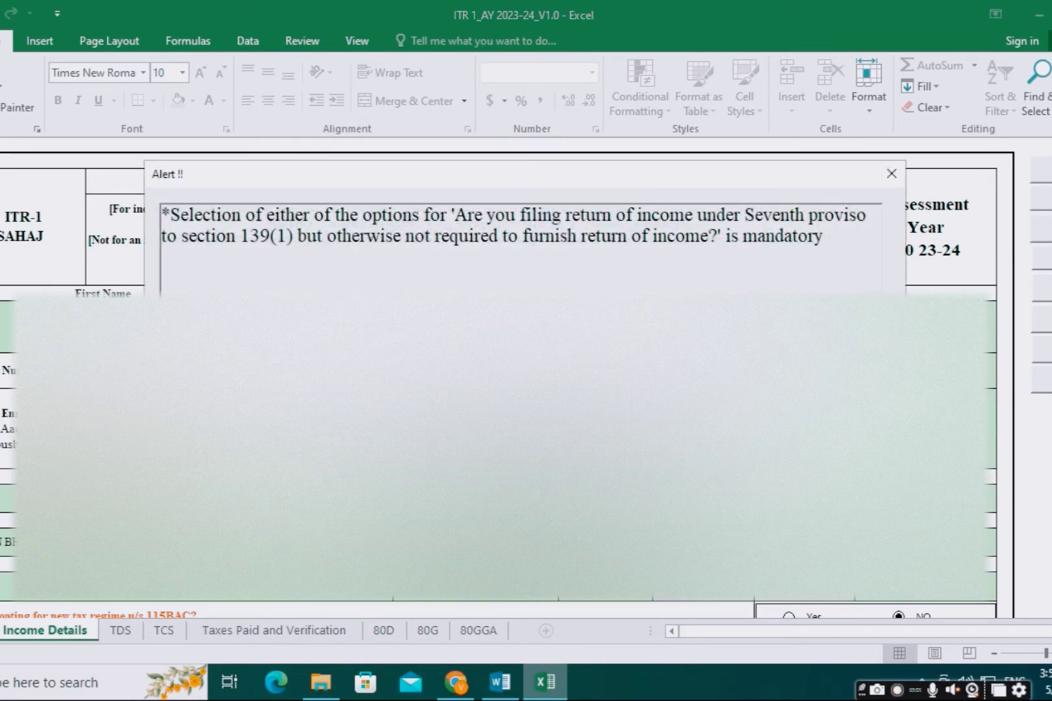
key(Escape)
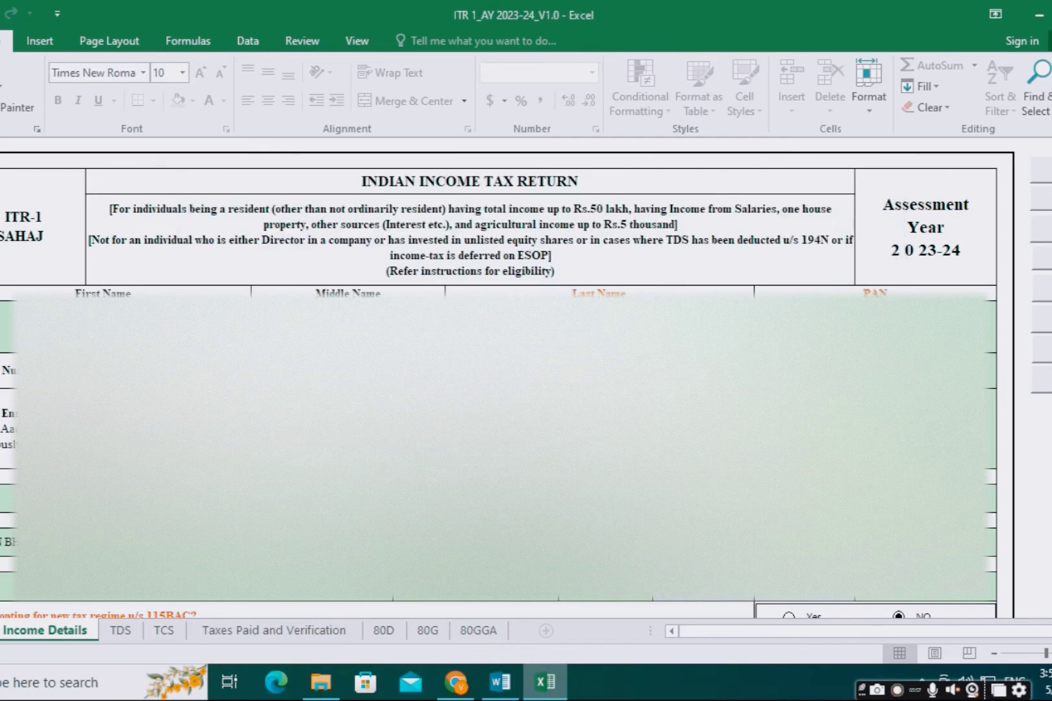
scroll(498, 377, down, 10)
scroll(499, 376, down, 1)
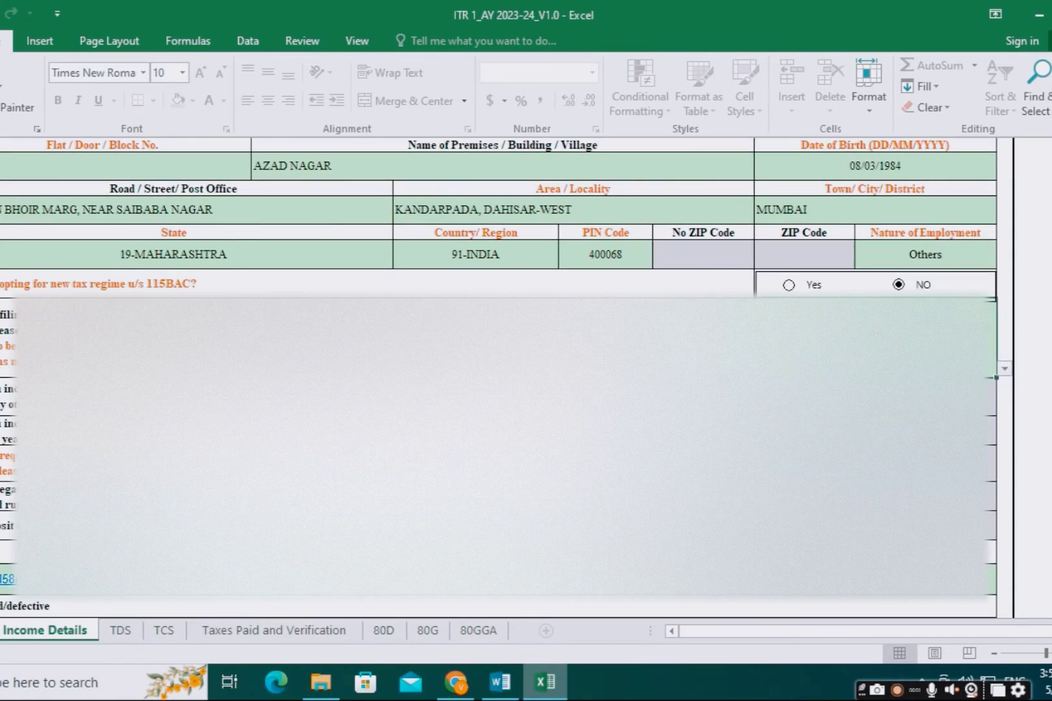
scroll(499, 376, up, 10)
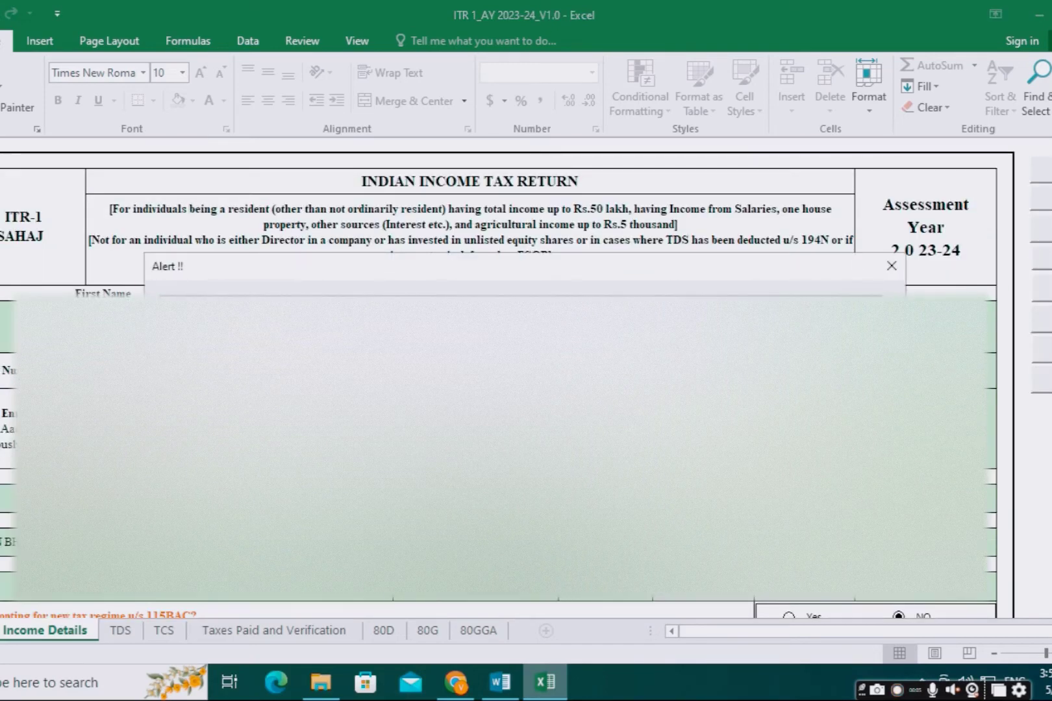
key(Return)
click(1048, 203)
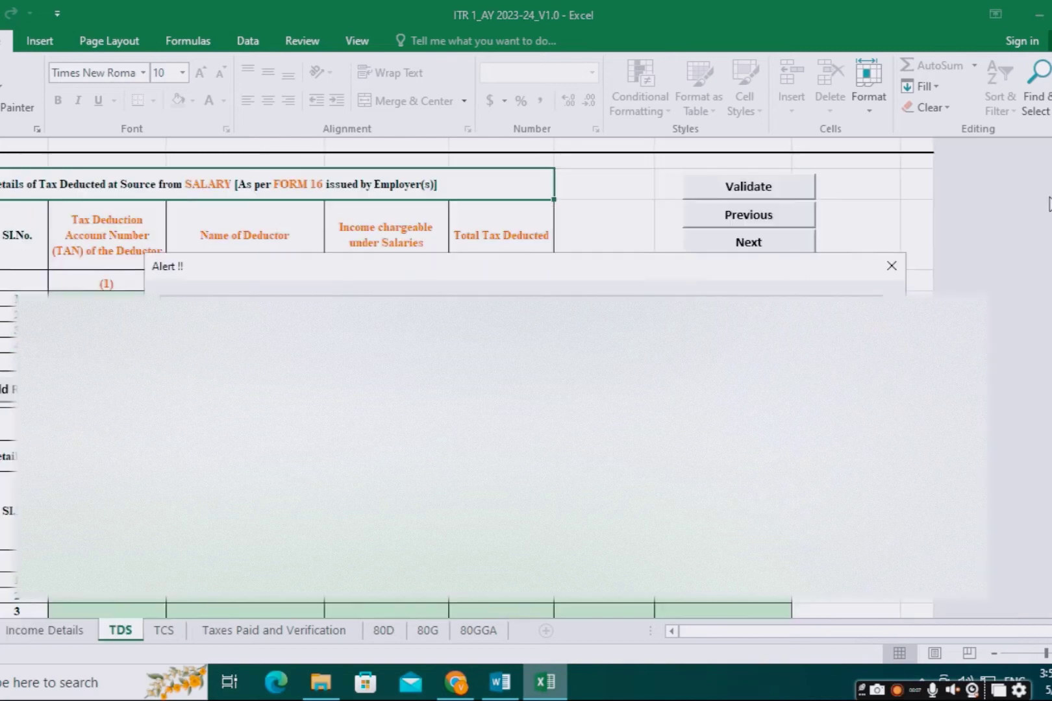
Step: Acknowledge the TDS alert, validate the TDS sheet and continue to TCS
click(515, 390)
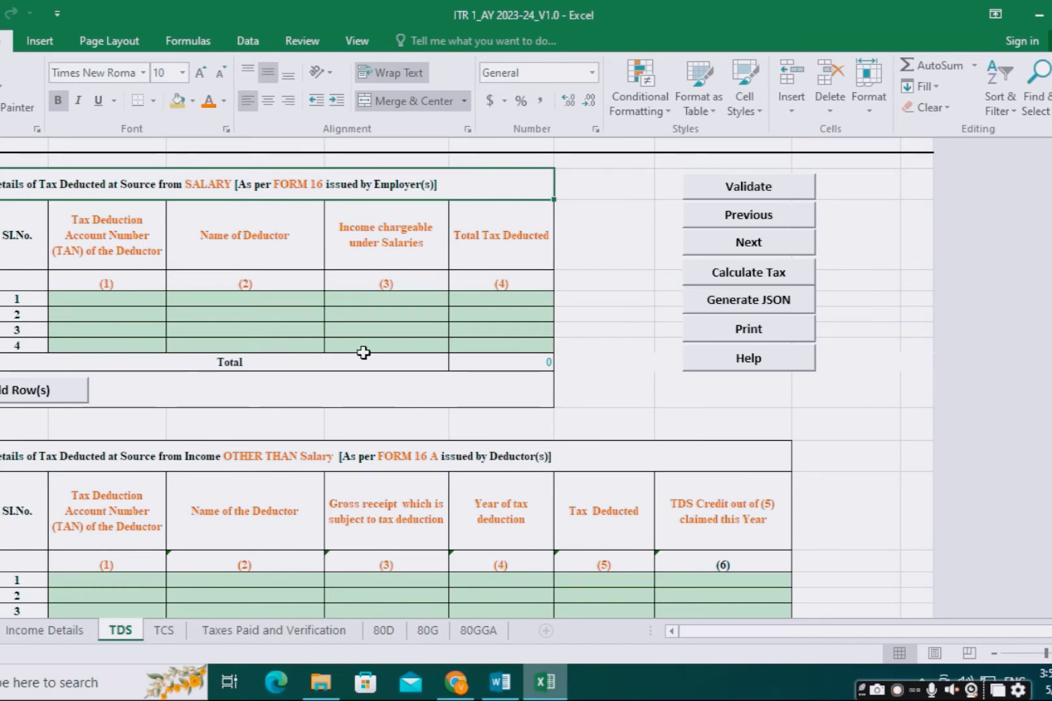
scroll(364, 352, down, 5)
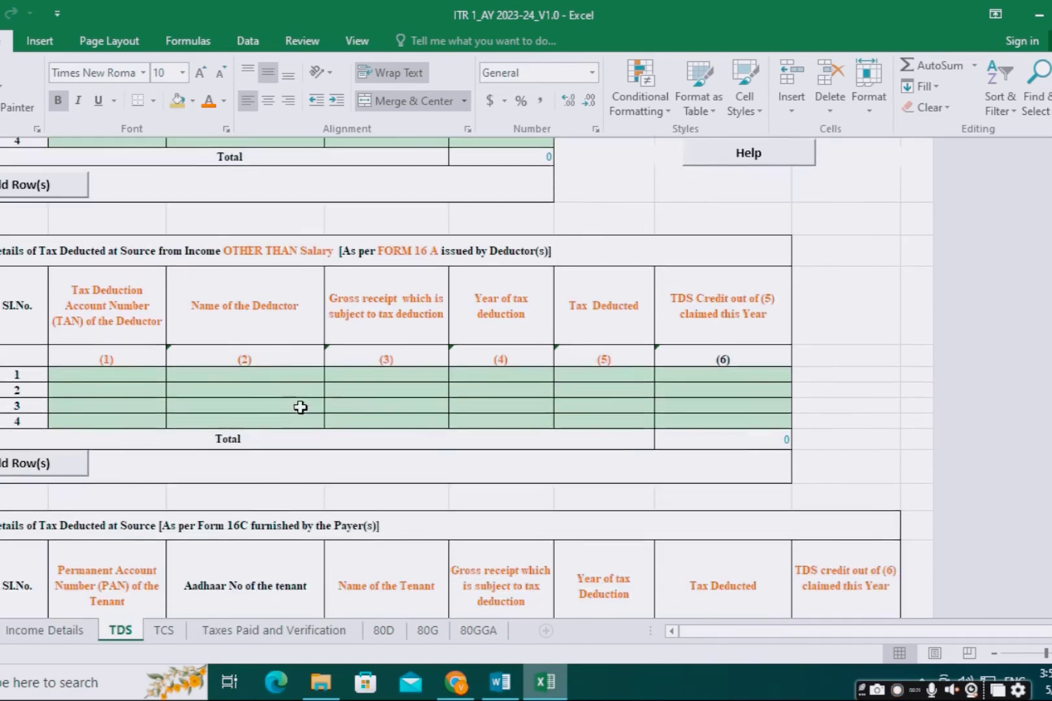
scroll(368, 347, down, 6)
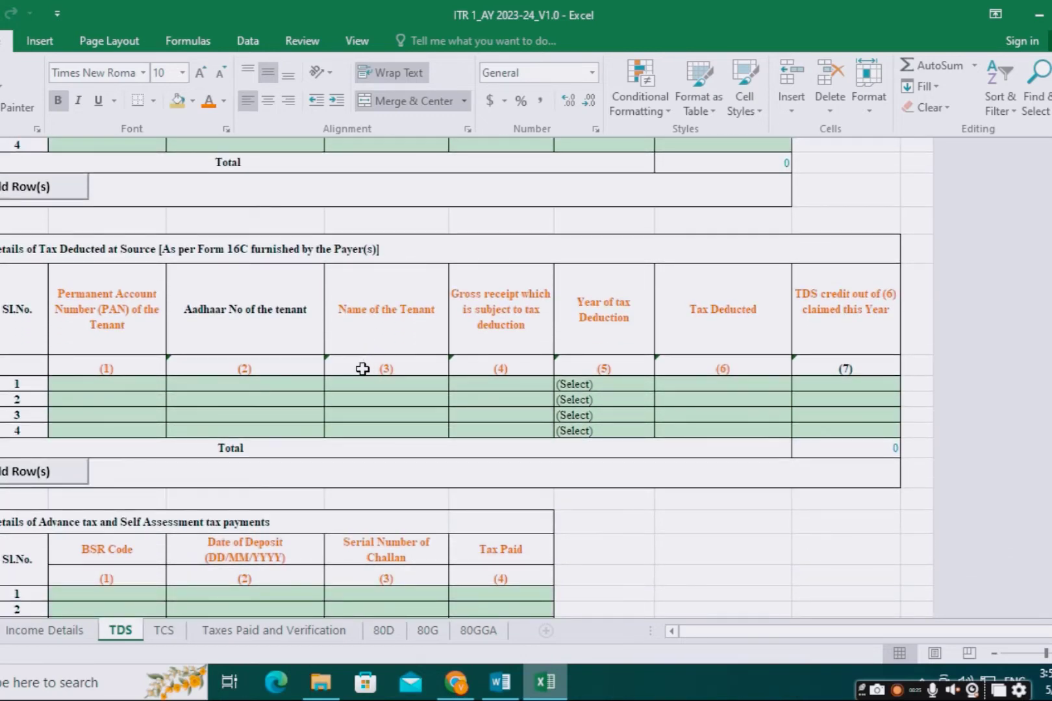
scroll(360, 402, down, 6)
scroll(362, 439, up, 7)
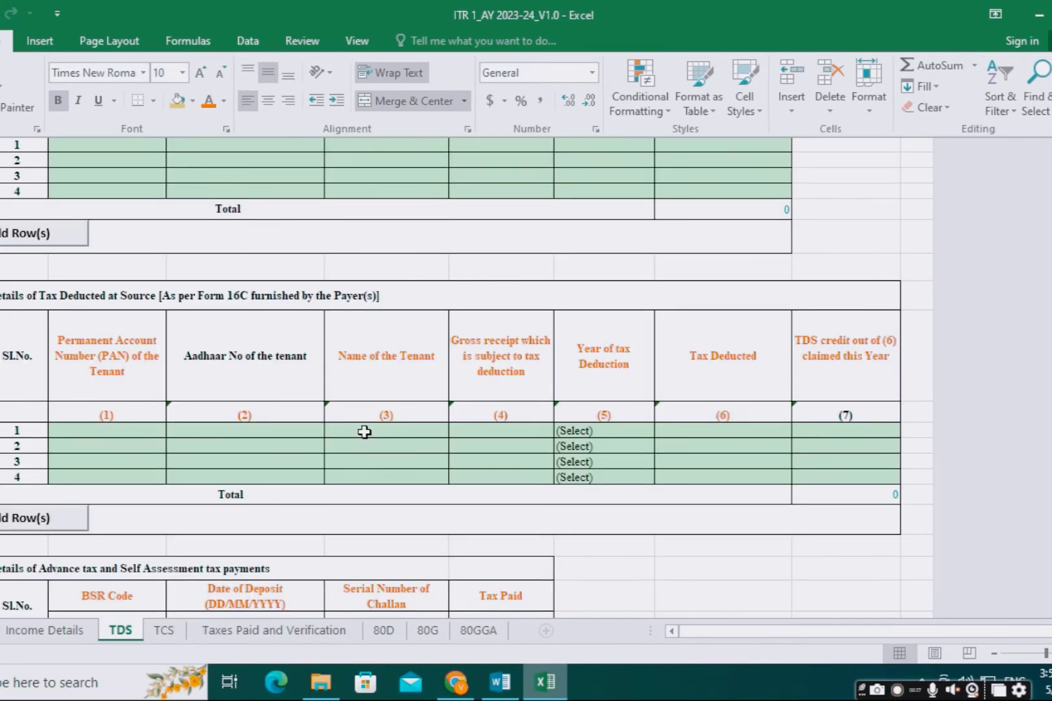
scroll(364, 430, down, 7)
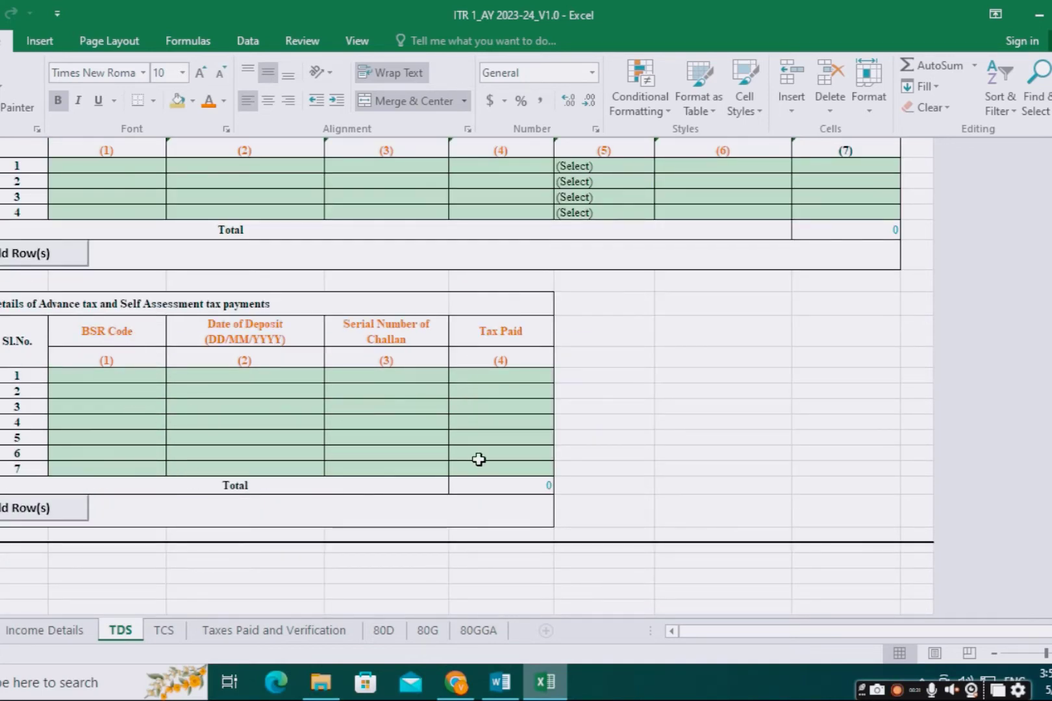
scroll(148, 442, up, 18)
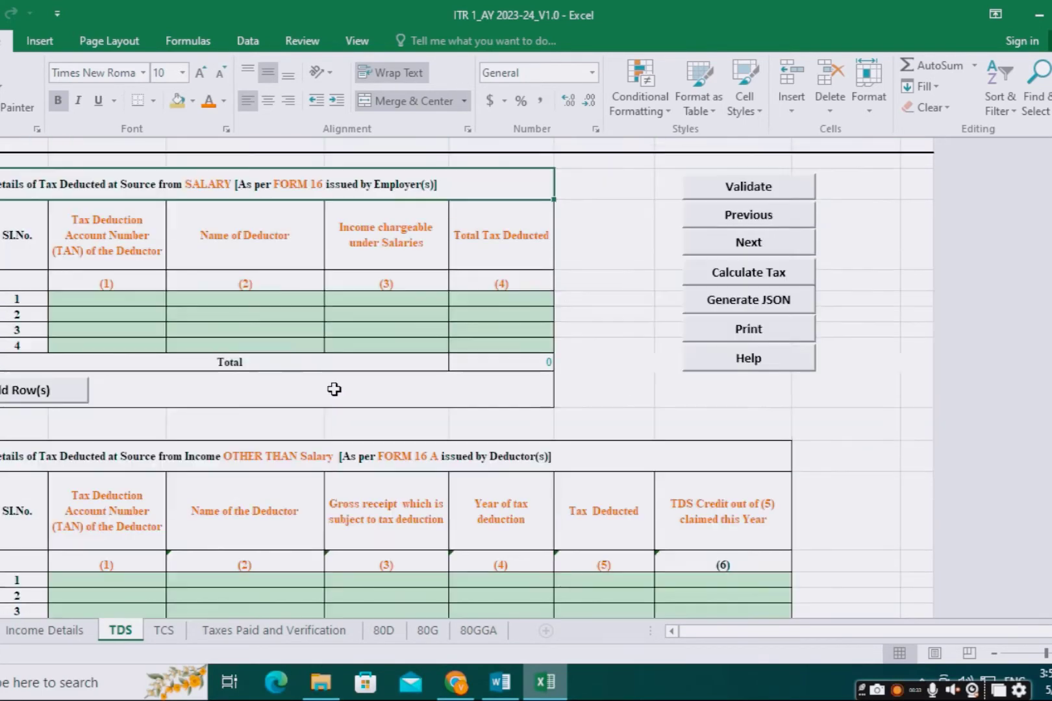
click(747, 189)
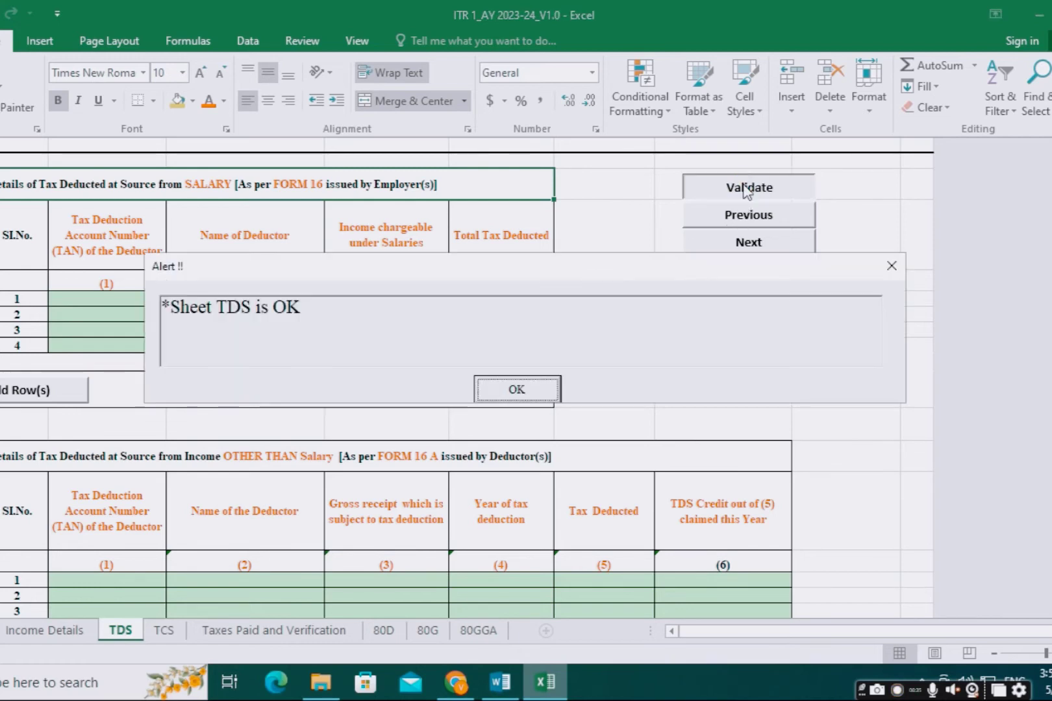
click(527, 383)
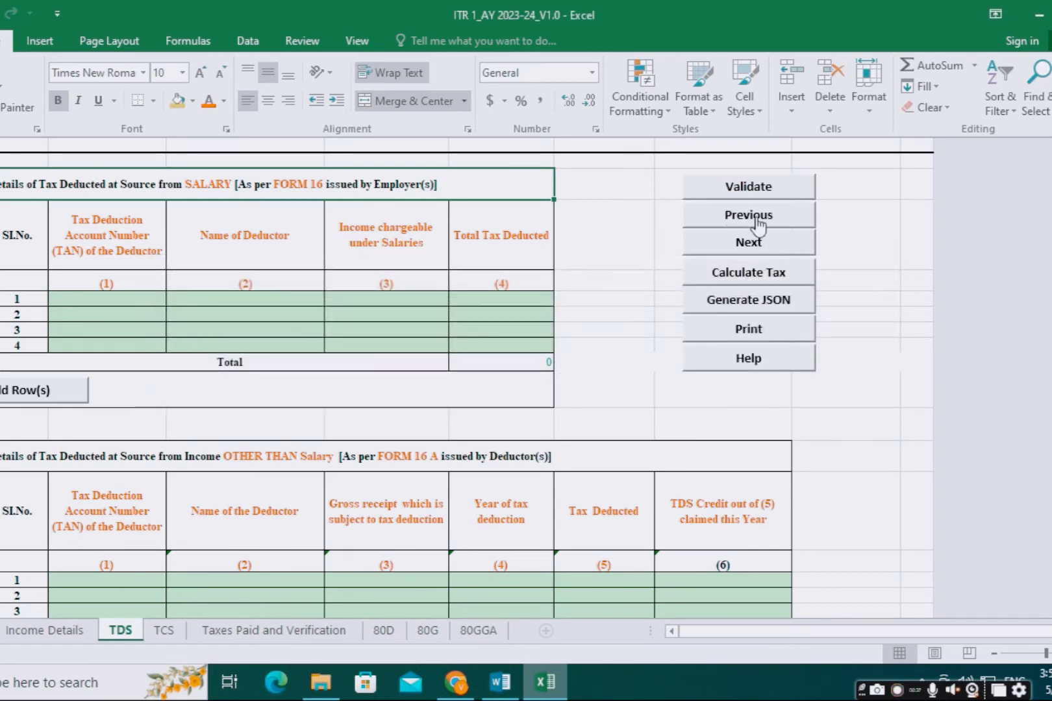
click(752, 245)
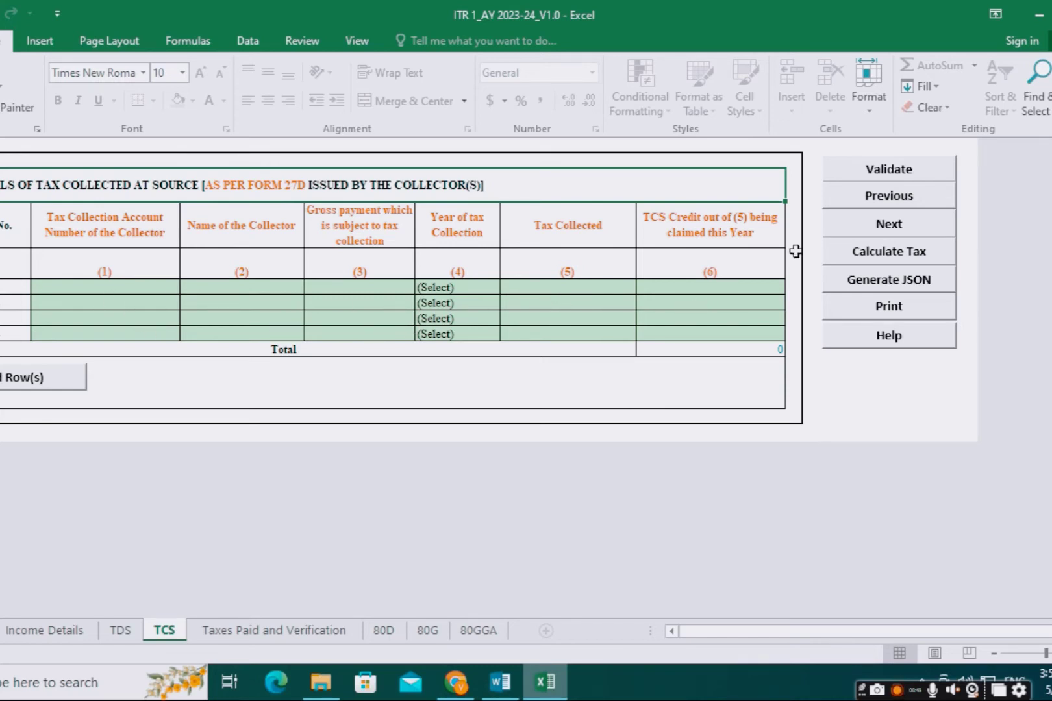
Step: Validate the TCS sheet and continue to Taxes Paid and Verification
click(881, 174)
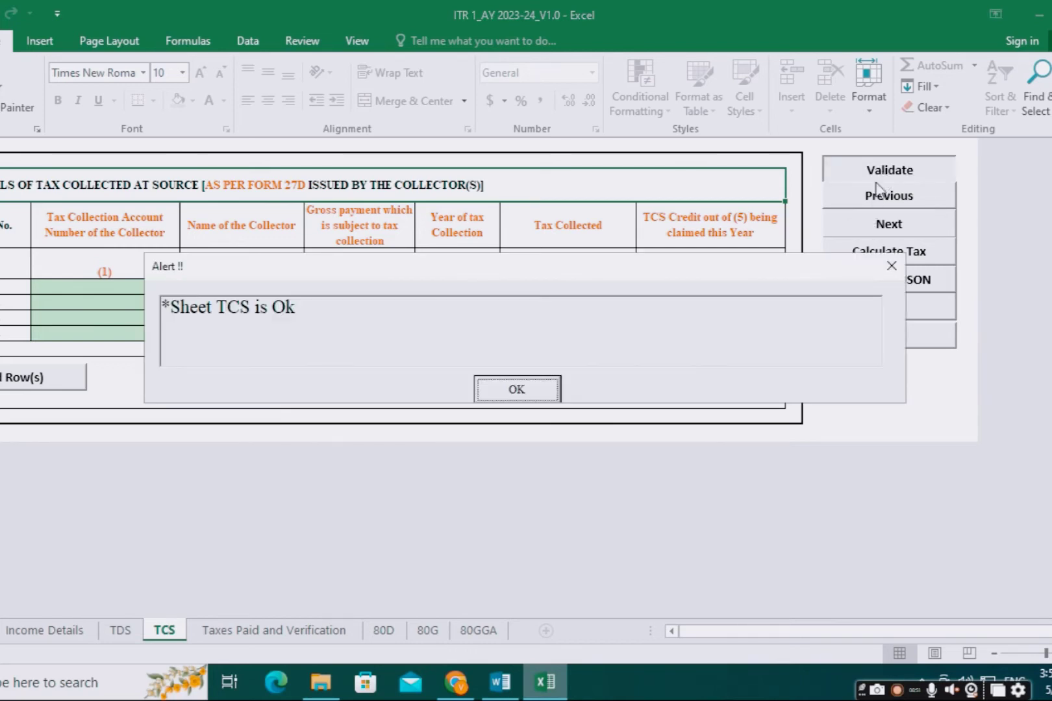
click(531, 391)
click(911, 227)
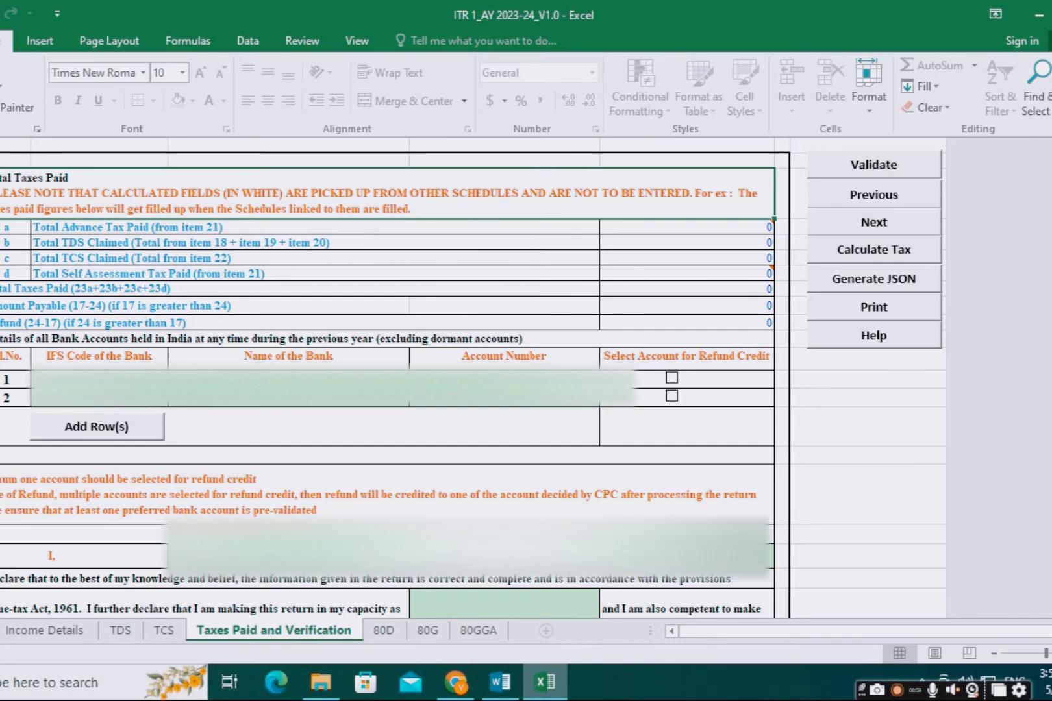
Step: Enter the first bank account's IFS code and tick it for refund credit
click(98, 380)
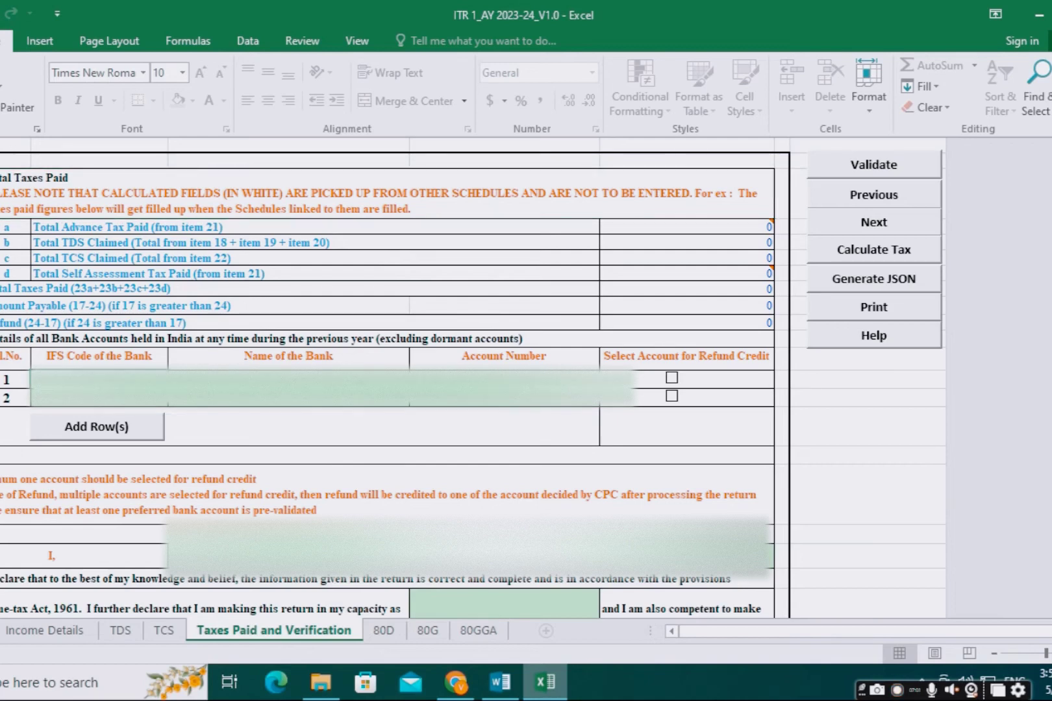
text(S)
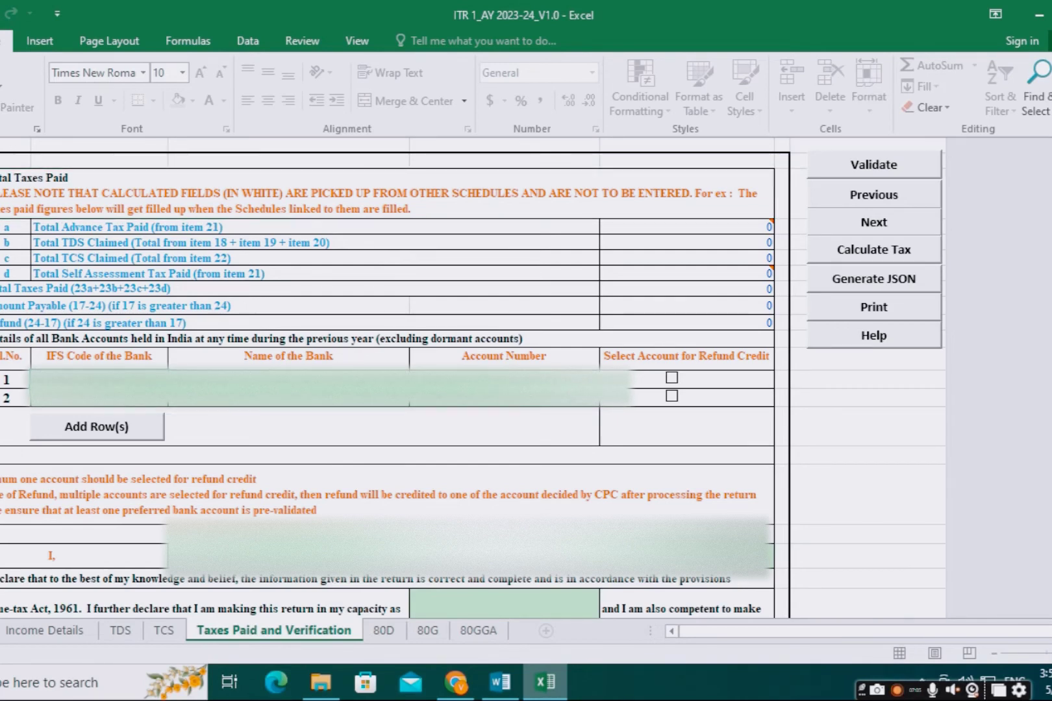
text(B)
click(329, 376)
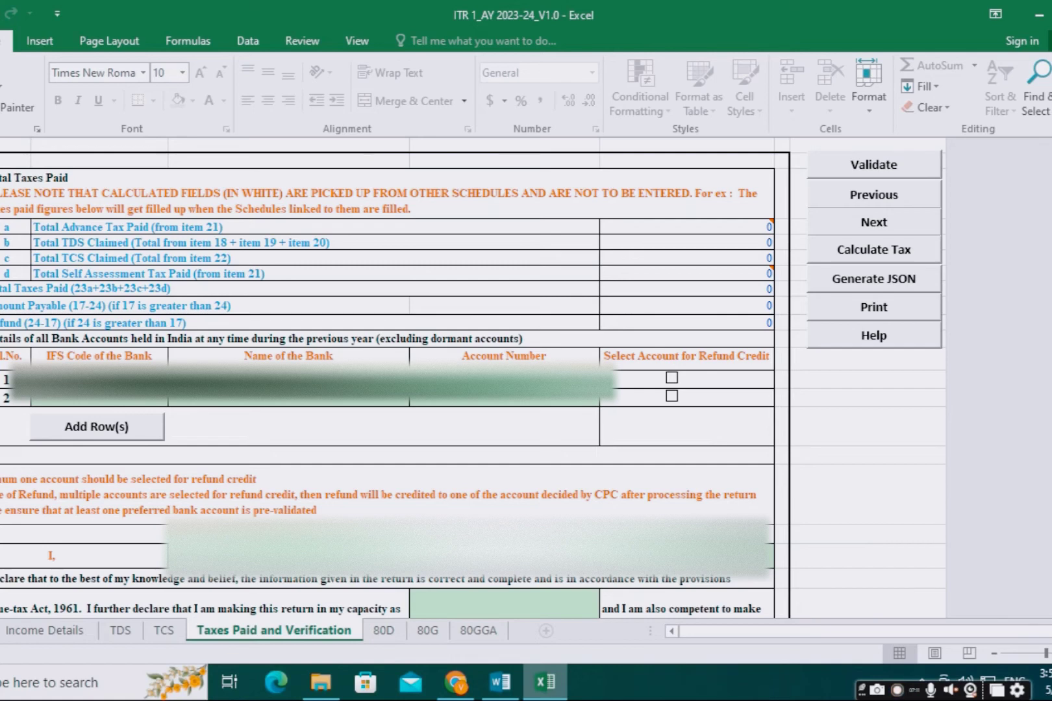
text(B)
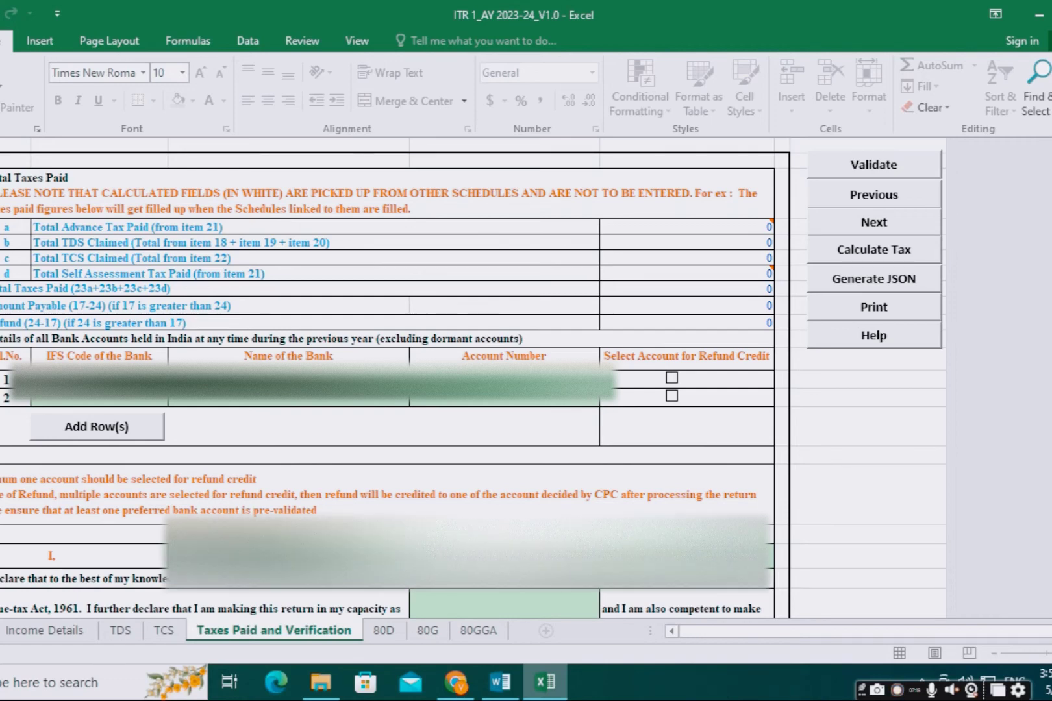
click(669, 382)
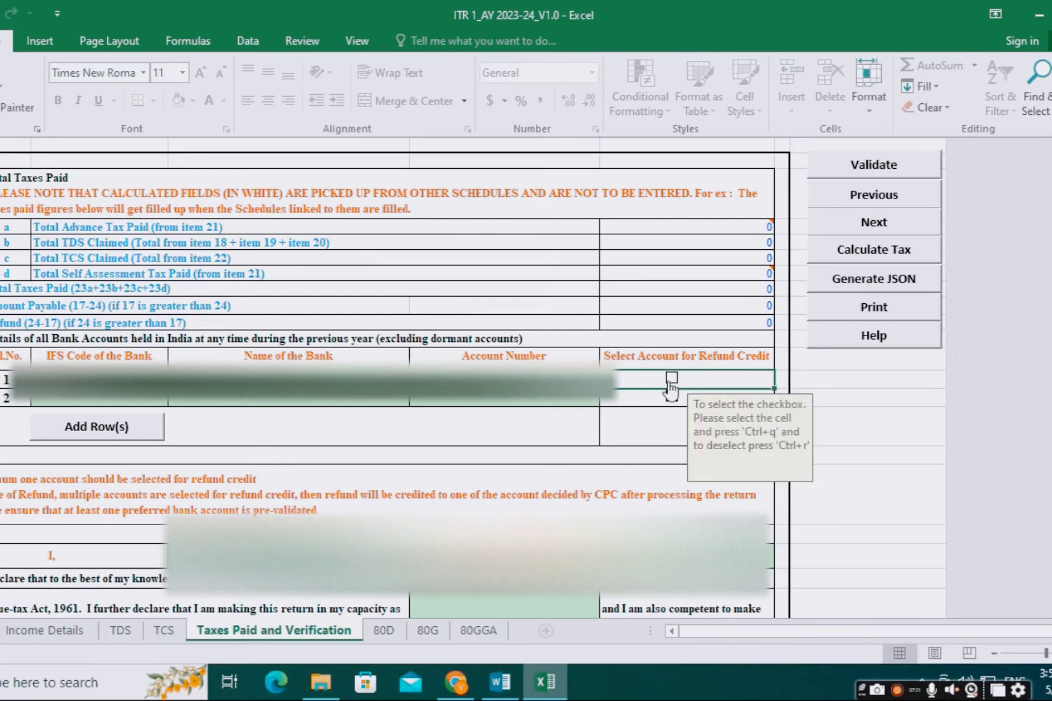
key(ctrl+q)
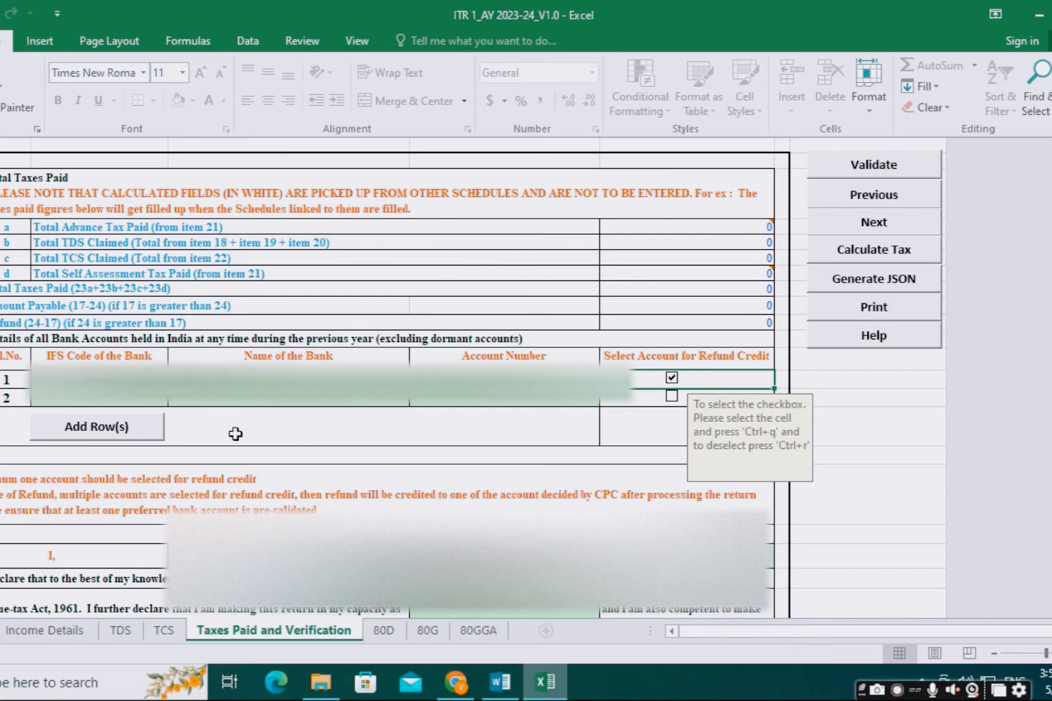
Step: Fill in the father's name and place in the verification section
scroll(485, 419, down, 3)
scroll(485, 418, up, 1)
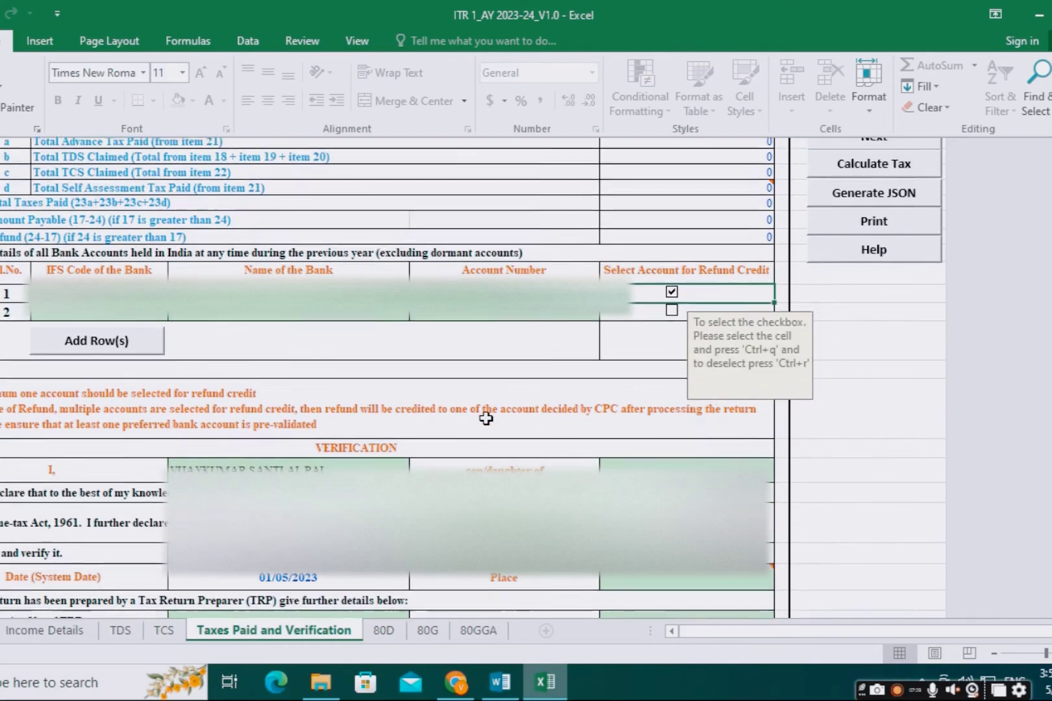
scroll(486, 418, down, 1)
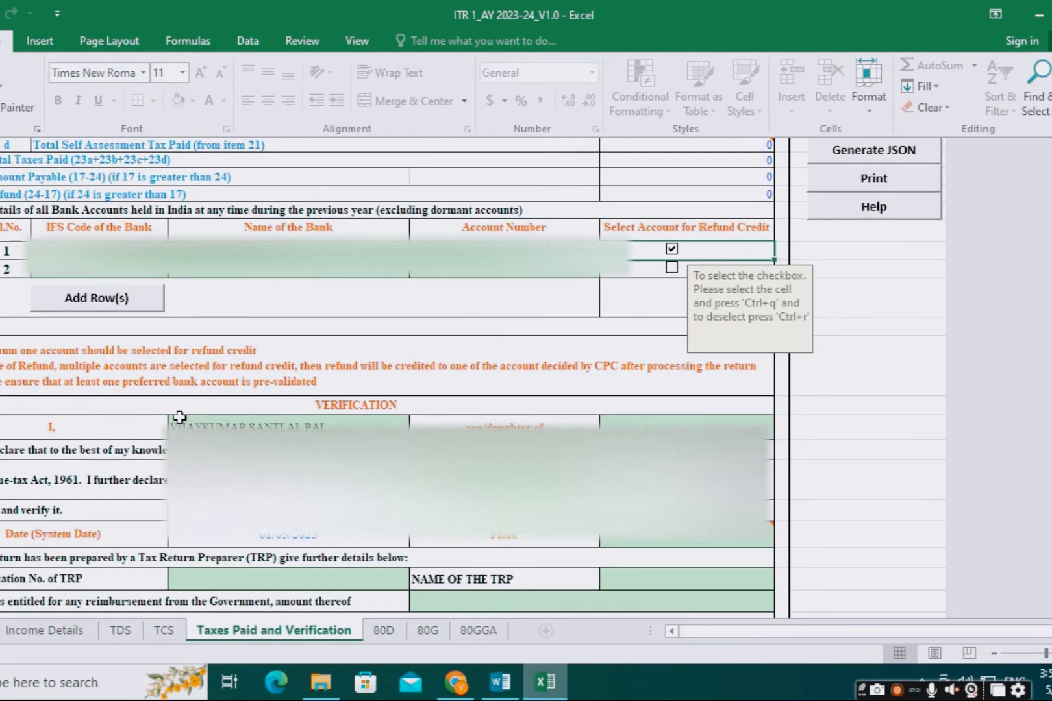
click(656, 425)
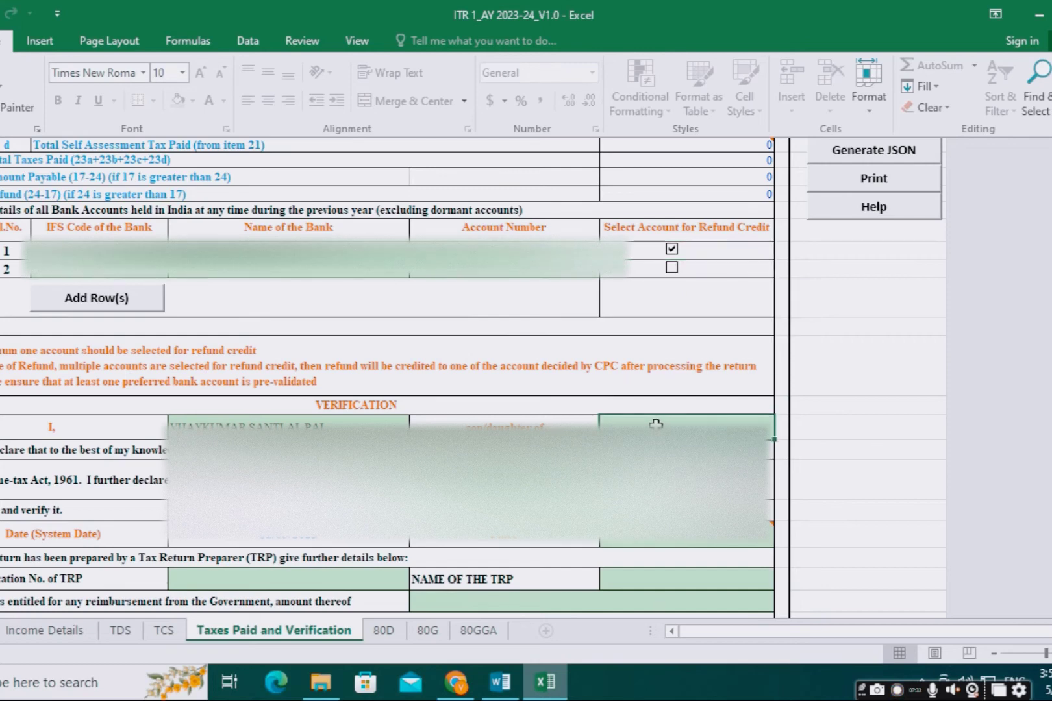
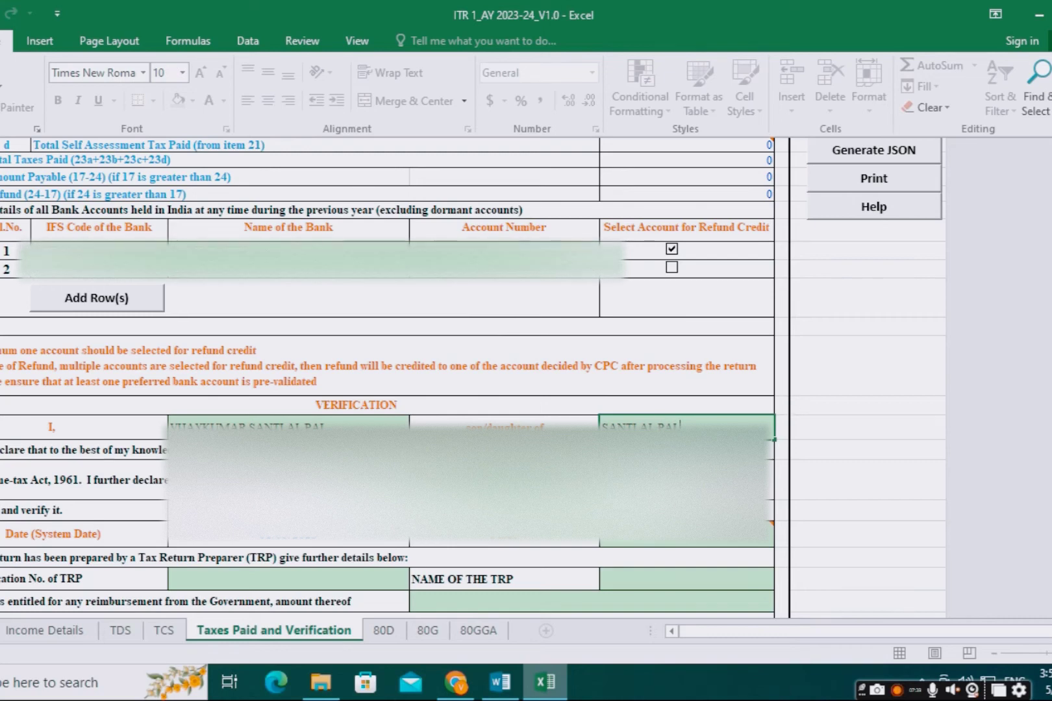
key(Return)
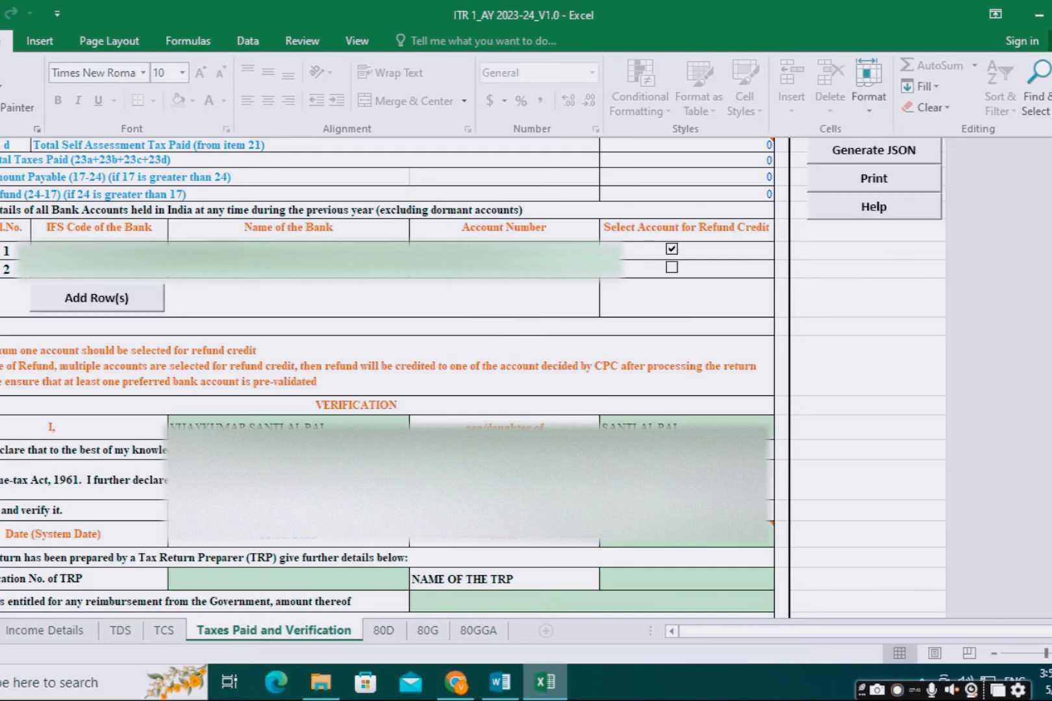
click(649, 538)
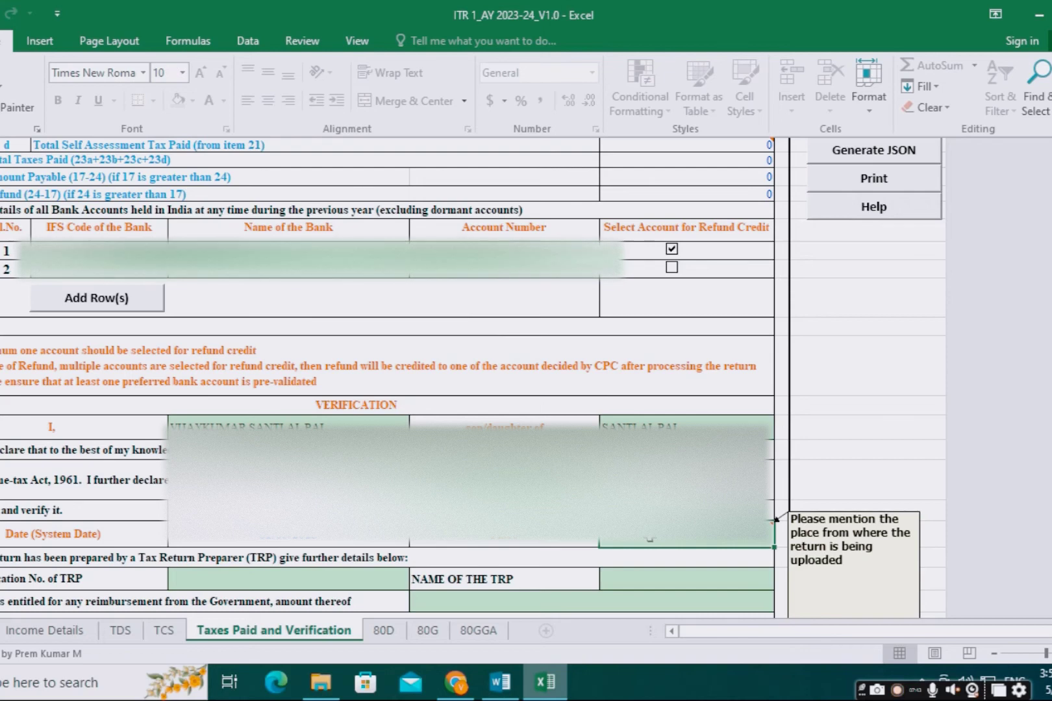
double_click(650, 539)
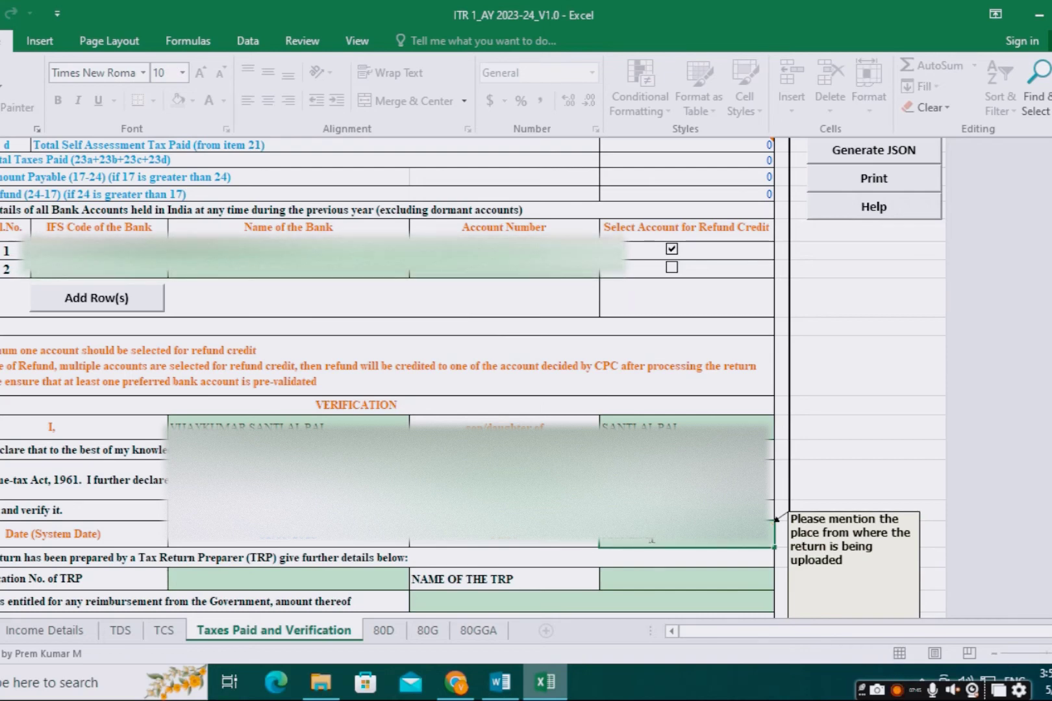
key(Return)
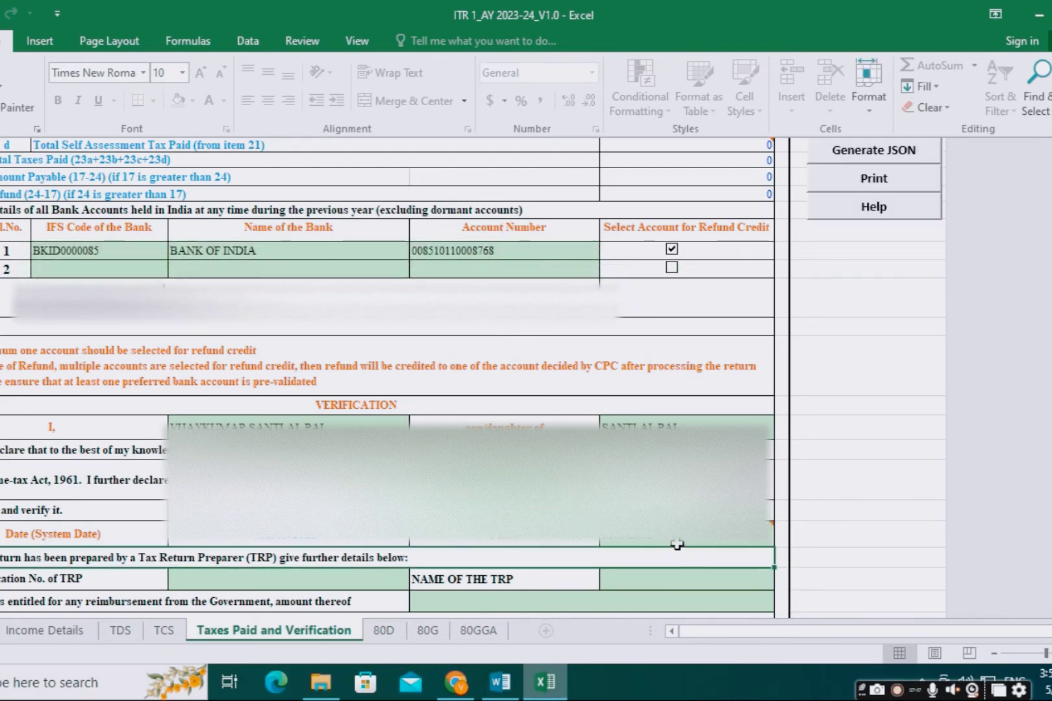
Step: Validate the Taxes Paid and Verification sheet and proceed to the 80D sheet
scroll(666, 556, down, 1)
scroll(681, 541, up, 4)
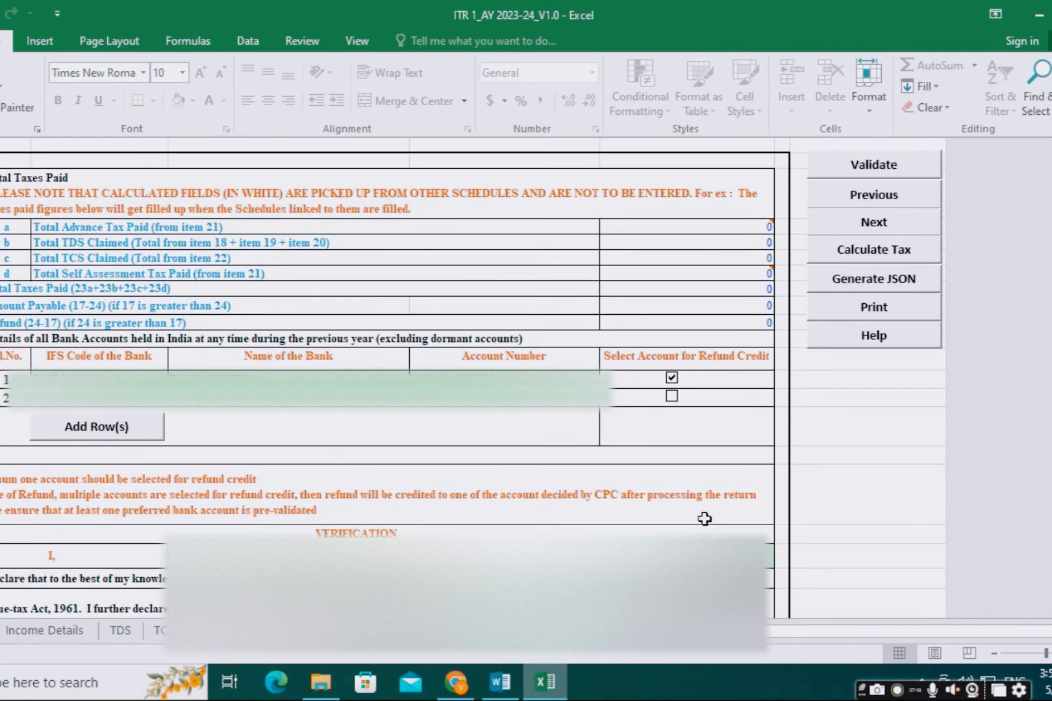
click(874, 170)
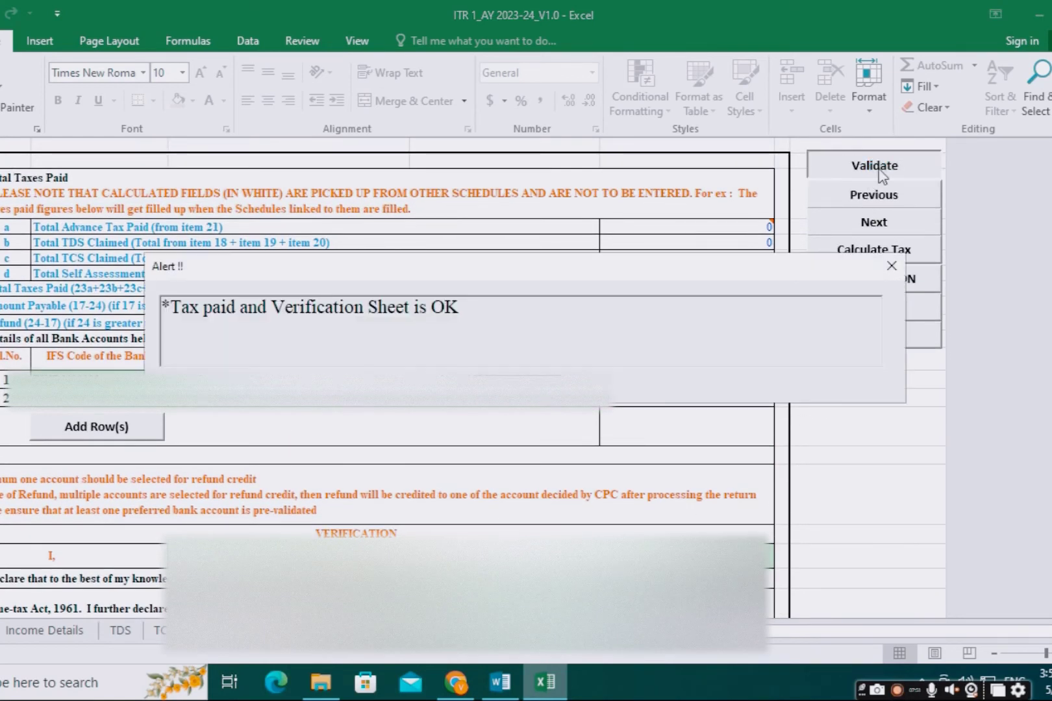
click(860, 223)
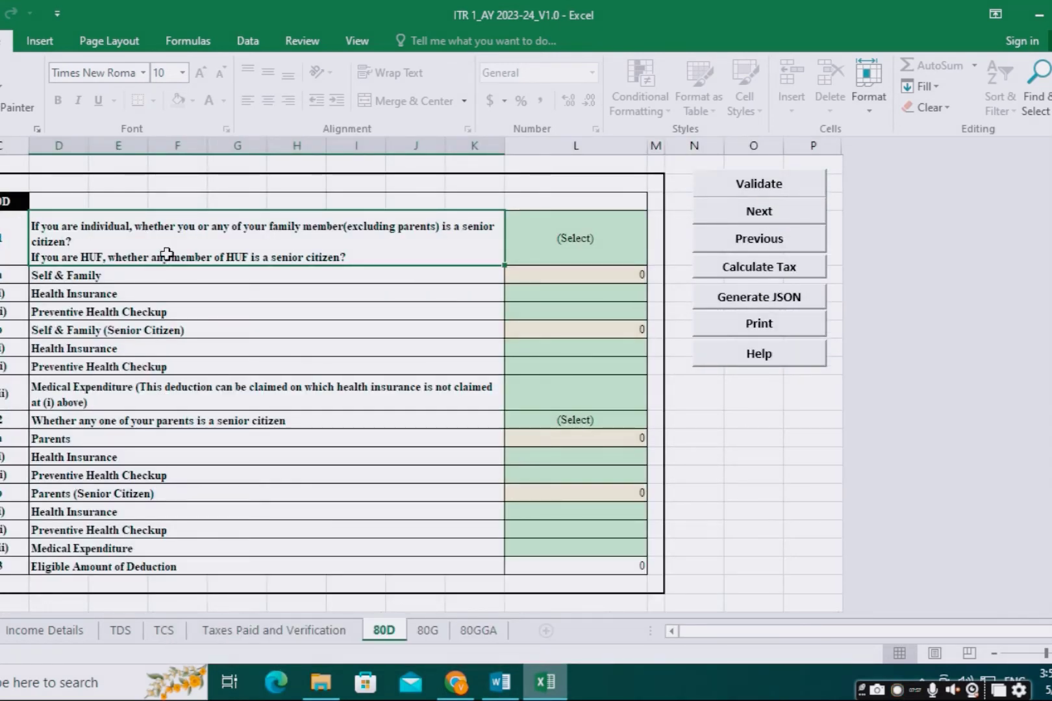
Step: Answer 'Not claiming for Self/ Family' and 'Not claiming for Parents' on sheet 80D
click(548, 242)
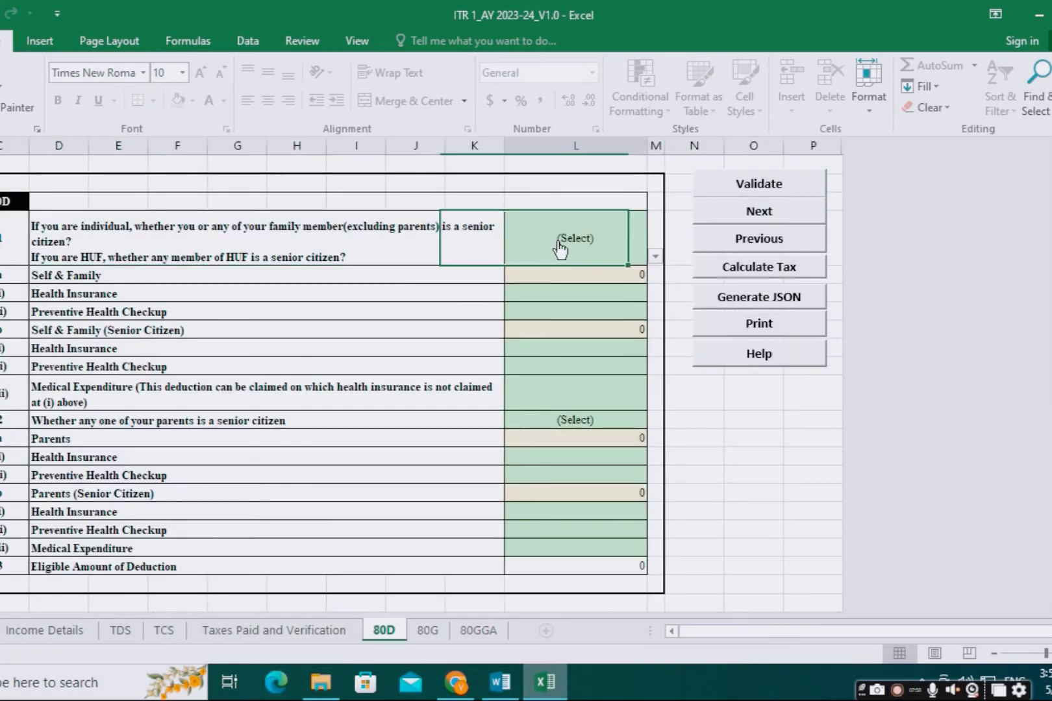
click(654, 258)
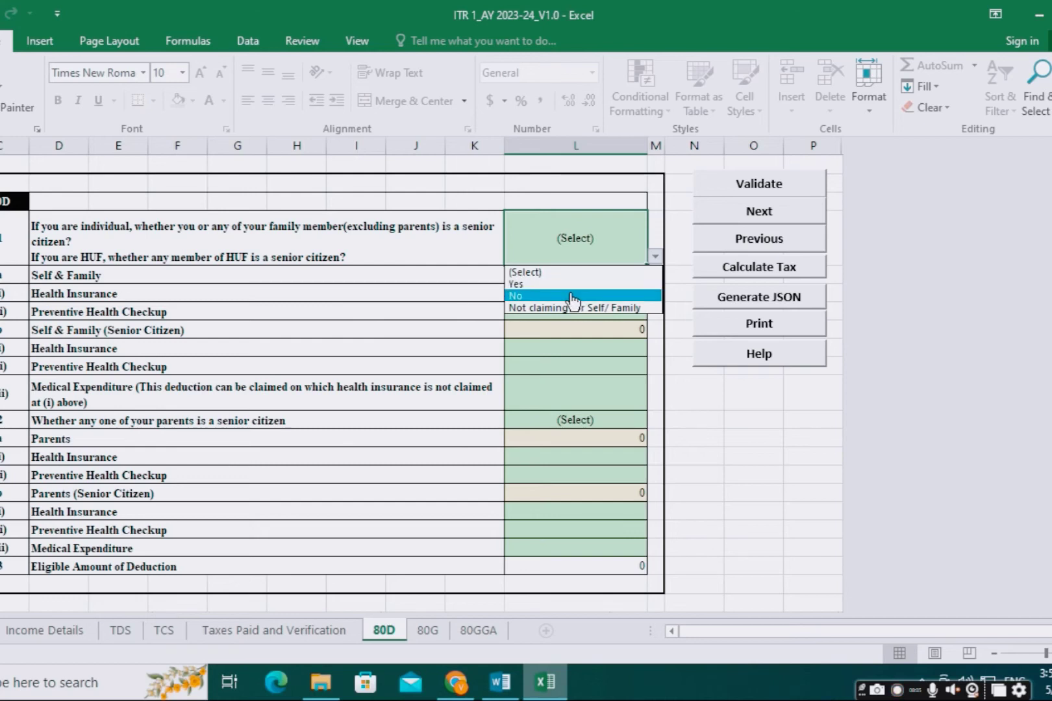
click(577, 307)
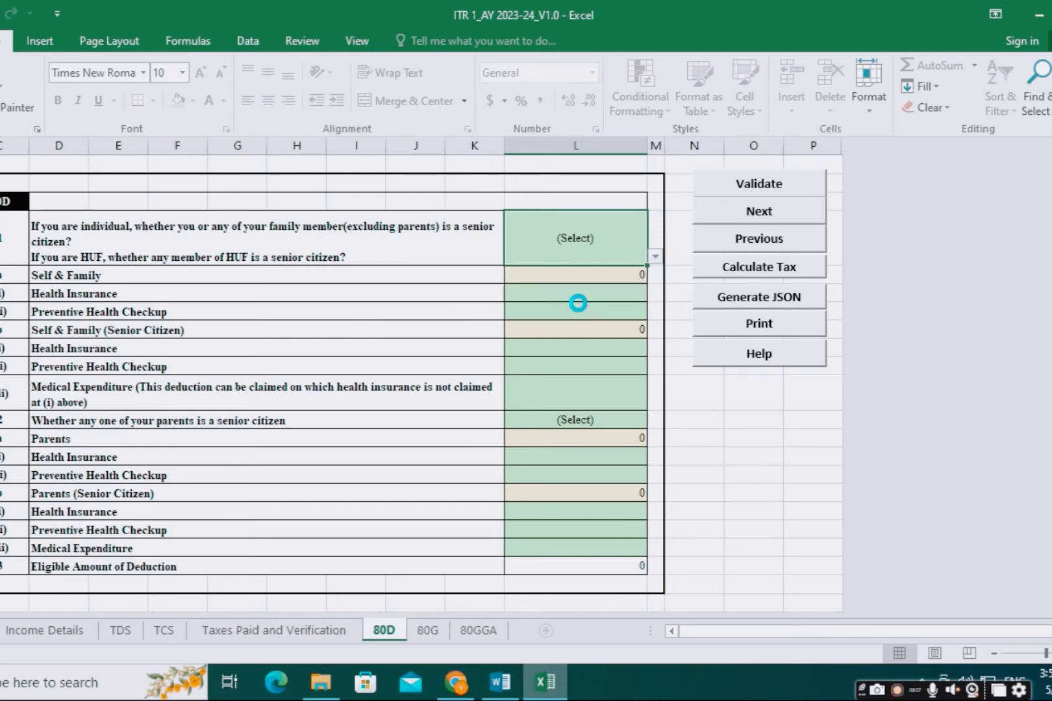
click(599, 419)
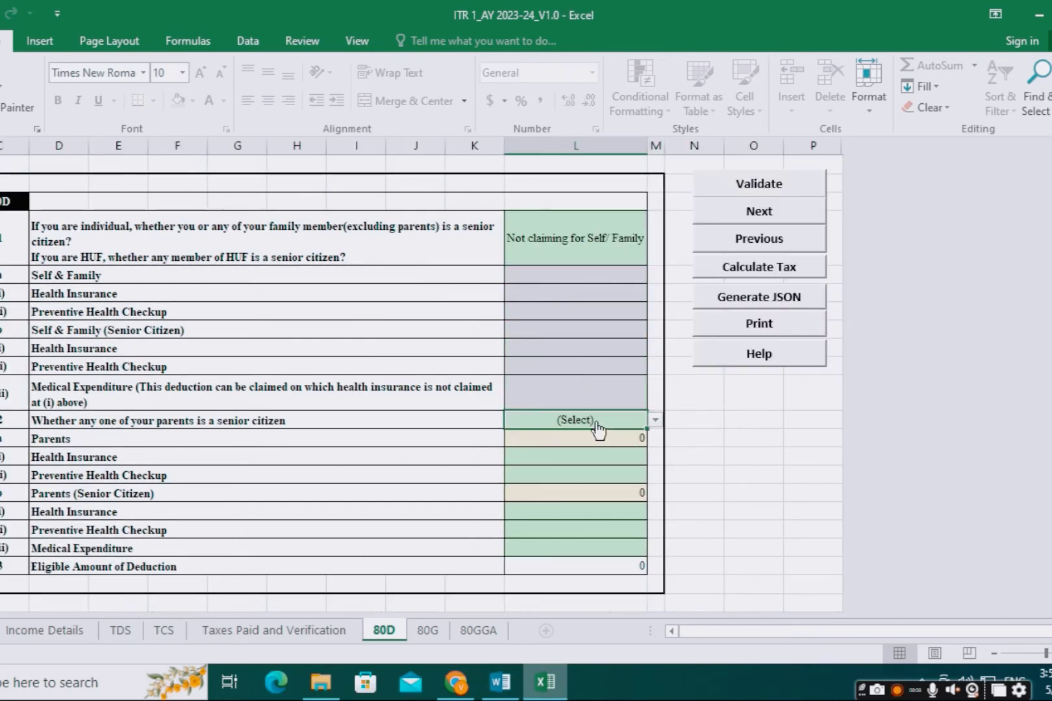
click(656, 420)
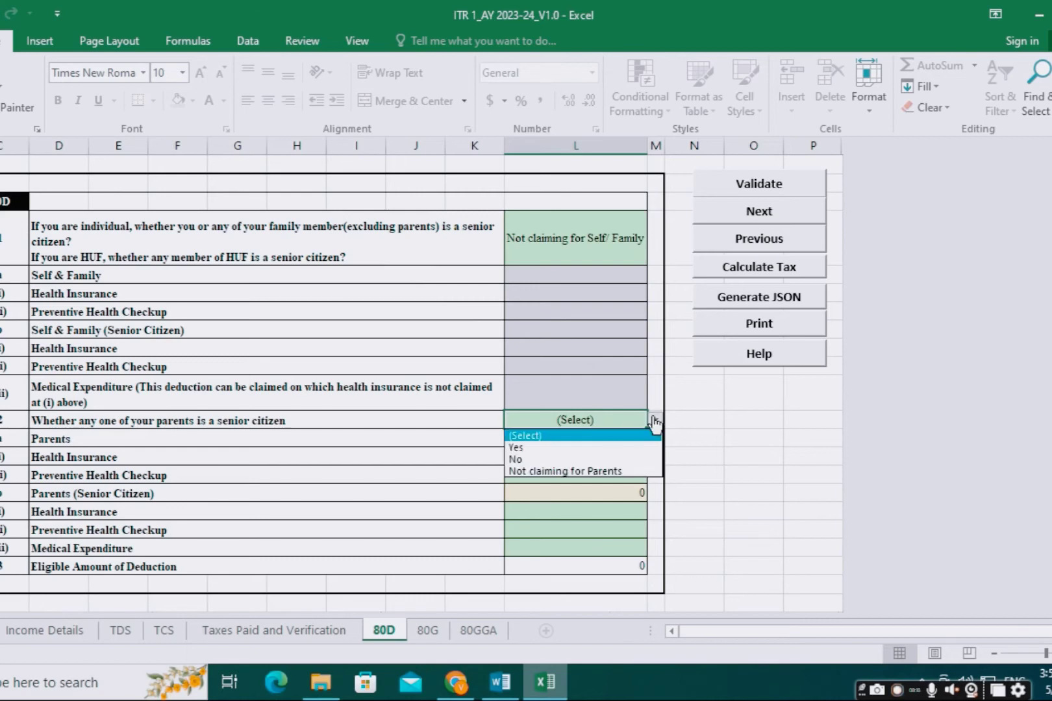
click(596, 474)
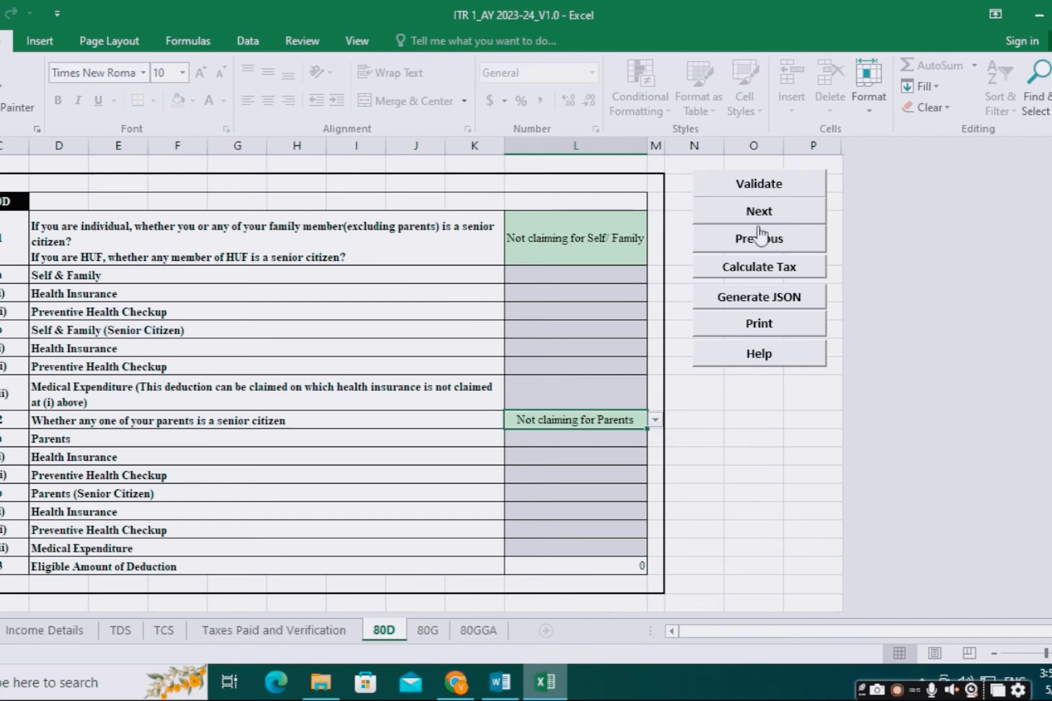
Step: Validate sheet 80D and proceed to the 80G sheet
click(750, 188)
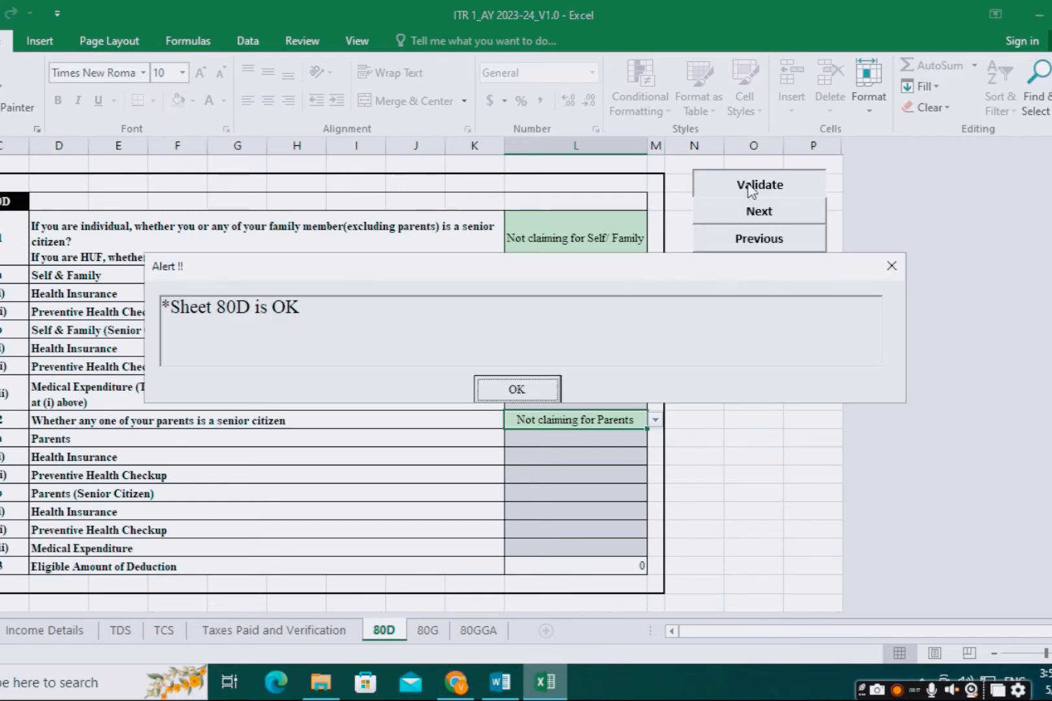
click(540, 389)
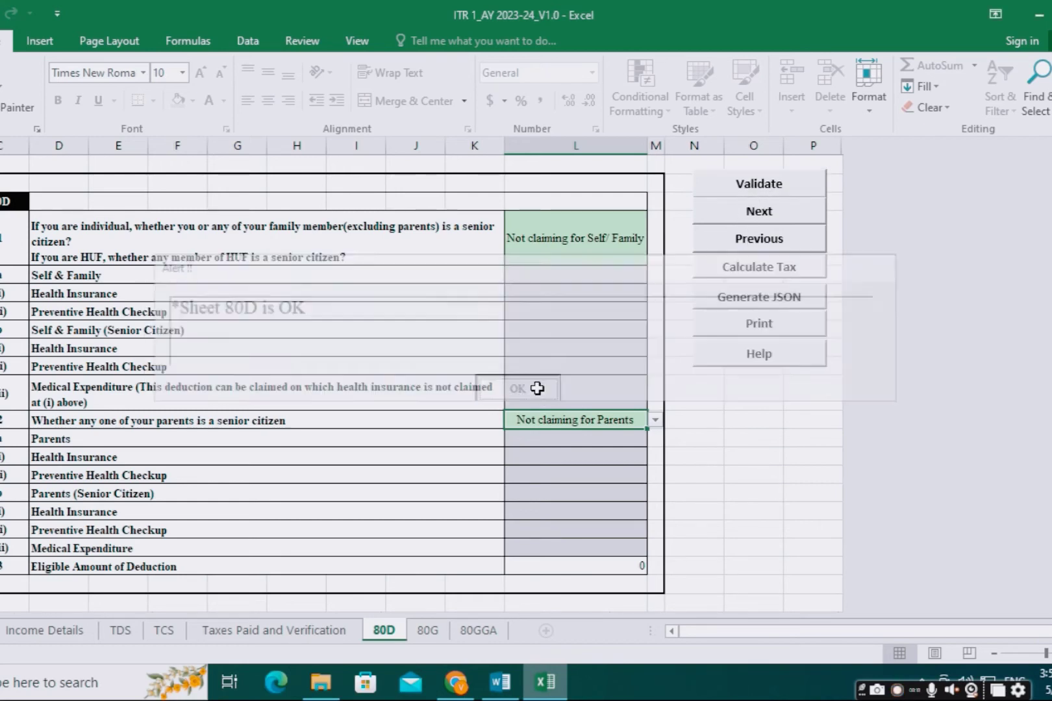
click(754, 216)
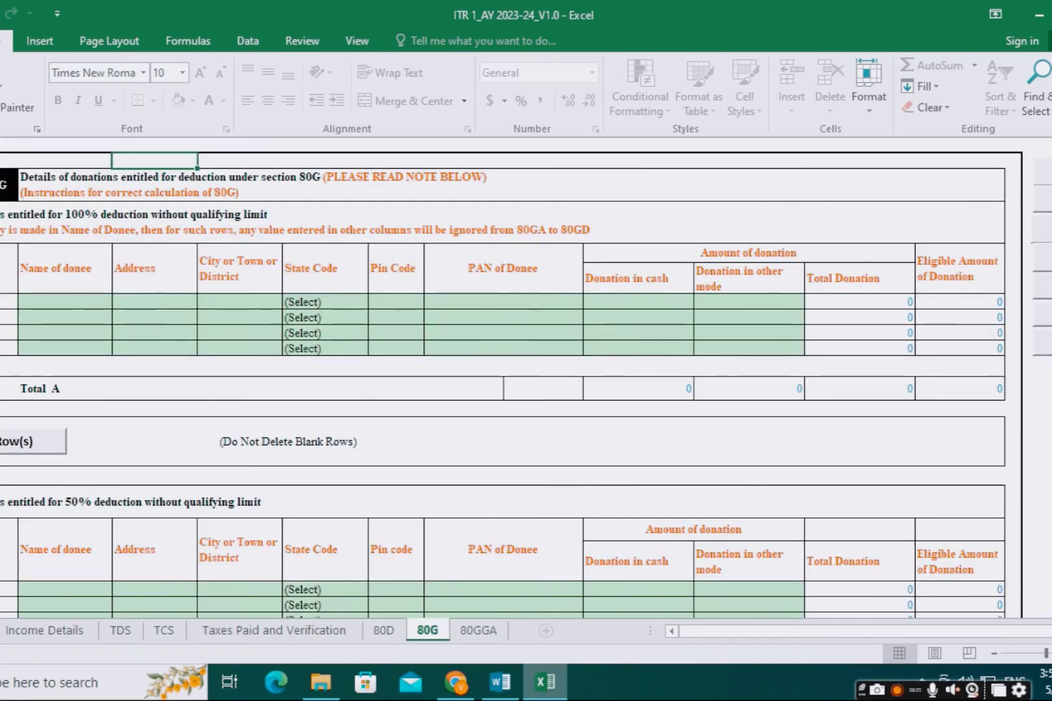
Step: Validate the empty 80G donation schedule and acknowledge that it is OK
scroll(676, 427, down, 5)
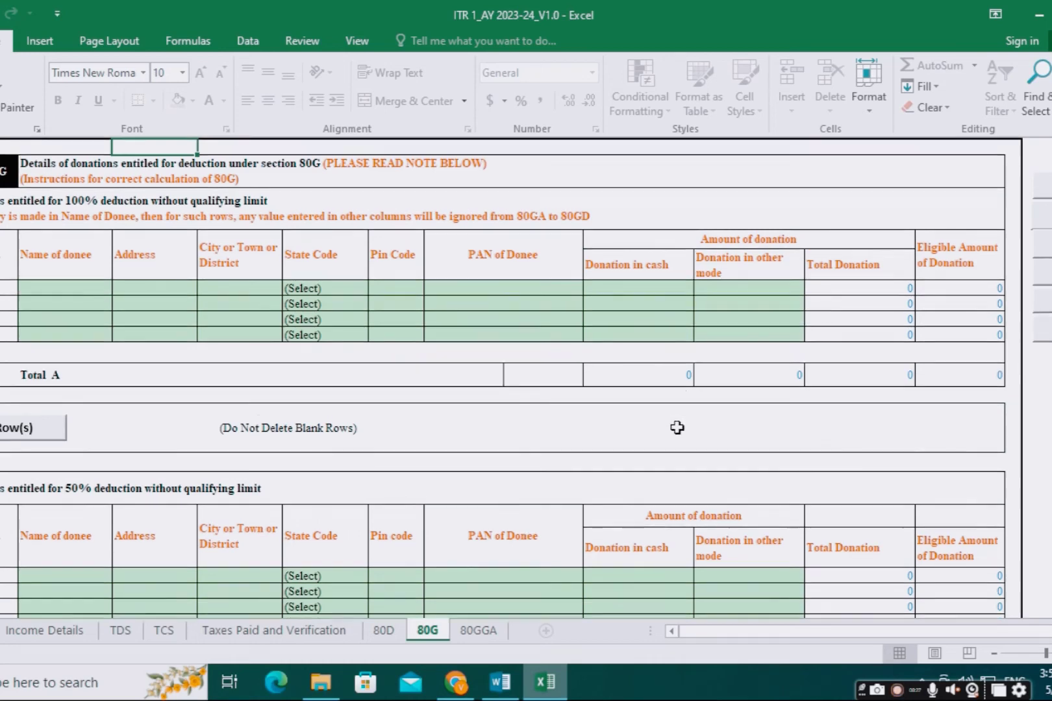
scroll(676, 426, down, 4)
scroll(676, 425, up, 9)
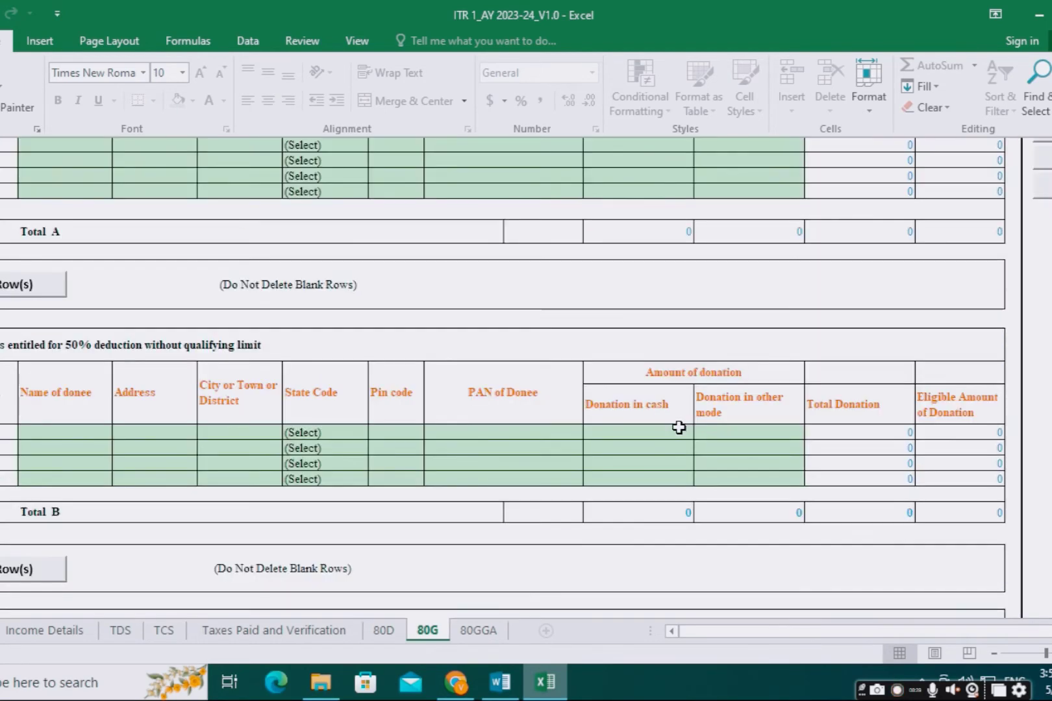
click(1044, 171)
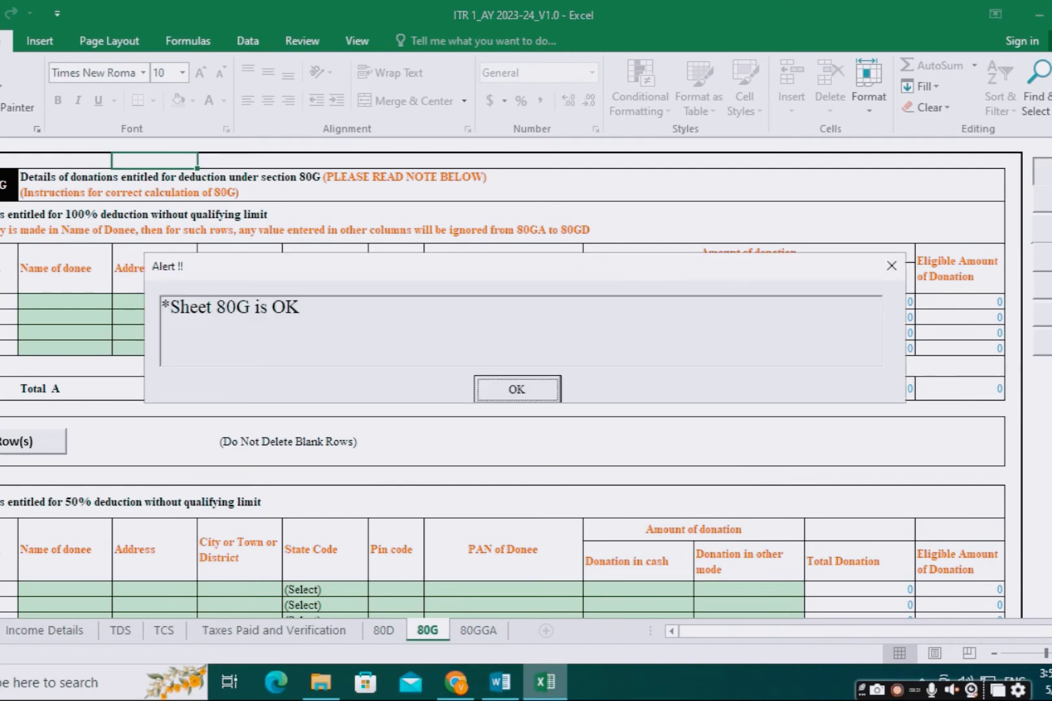
click(530, 390)
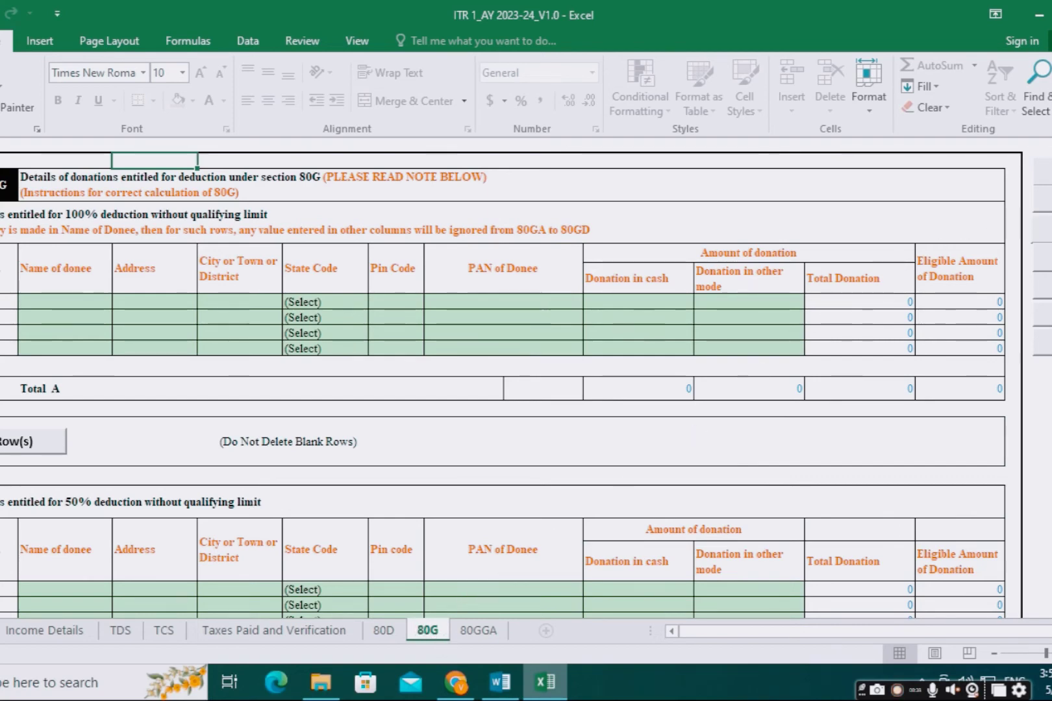
Step: Validate the empty 80GGA schedule, then run Calculate Tax
key(ctrl+Page_Down)
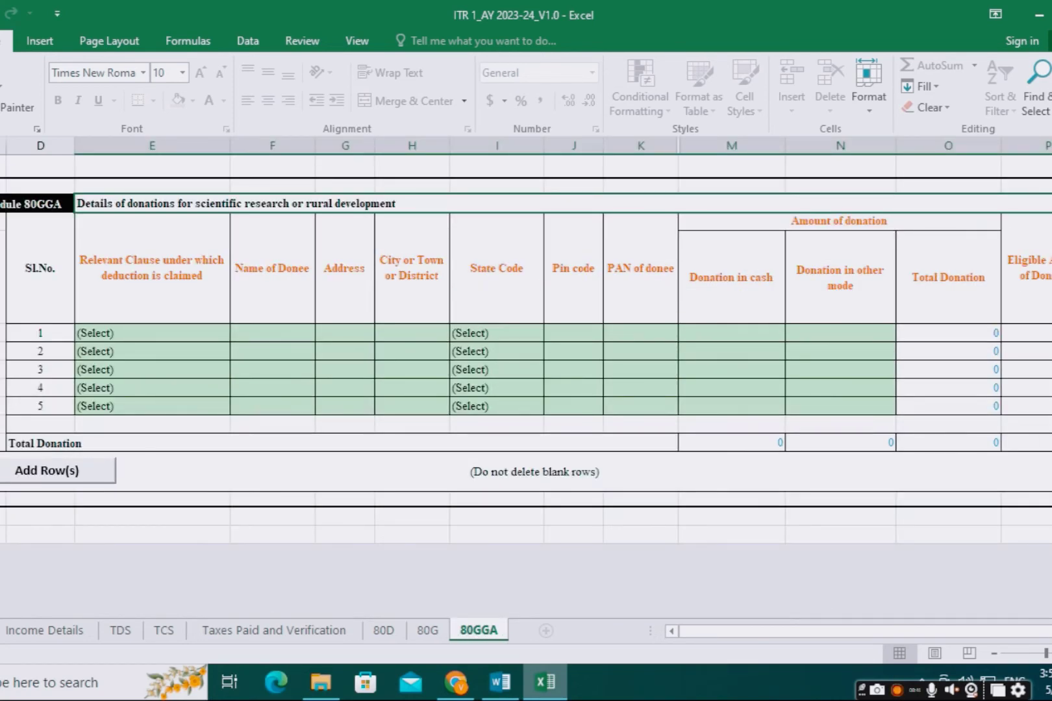
scroll(904, 631, right, 3)
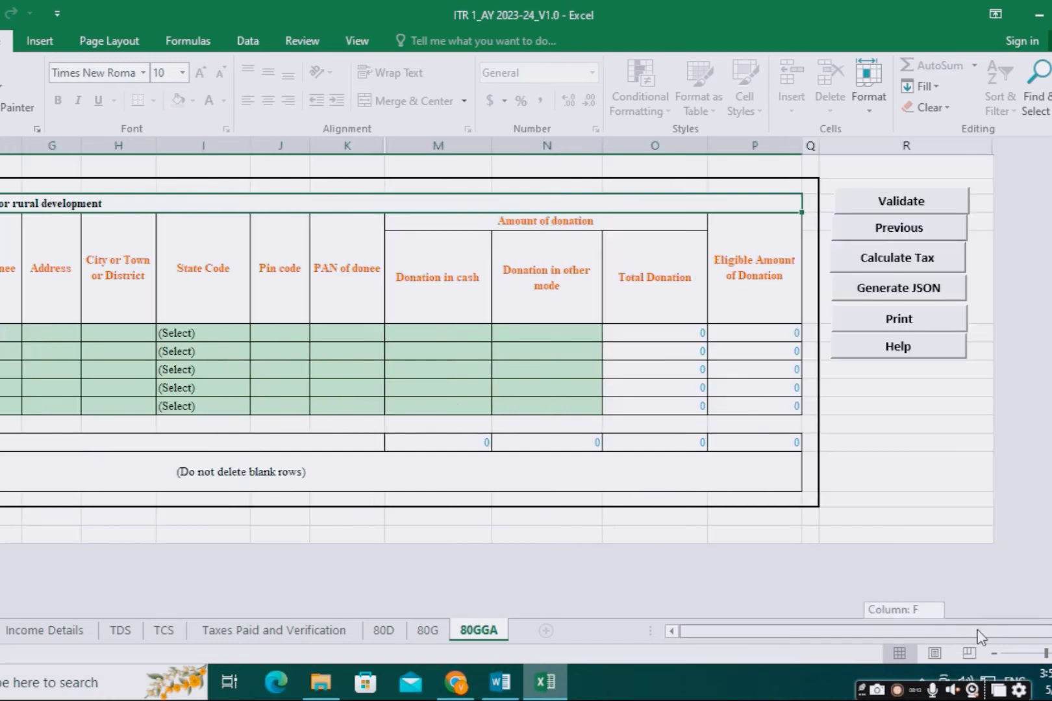
click(906, 203)
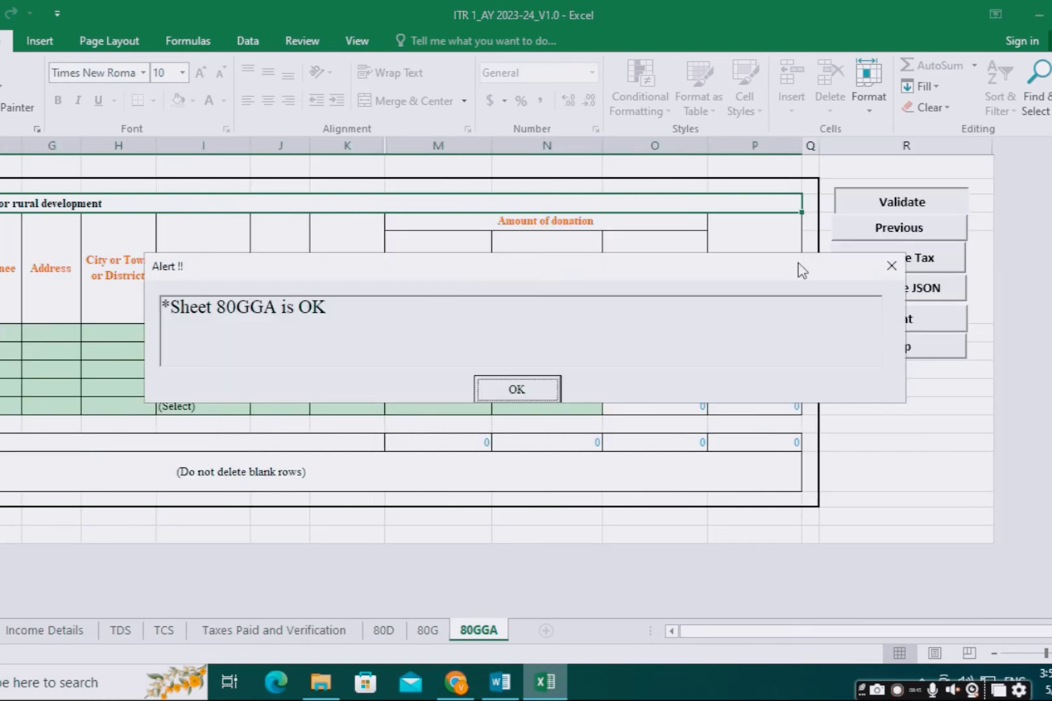
click(538, 389)
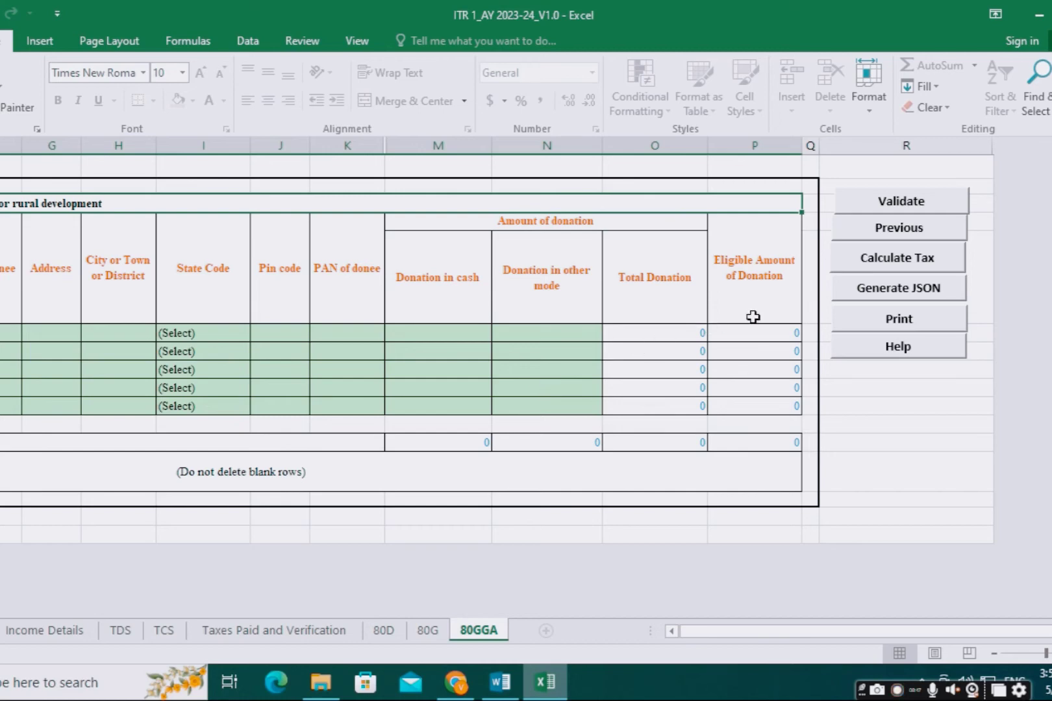
click(895, 263)
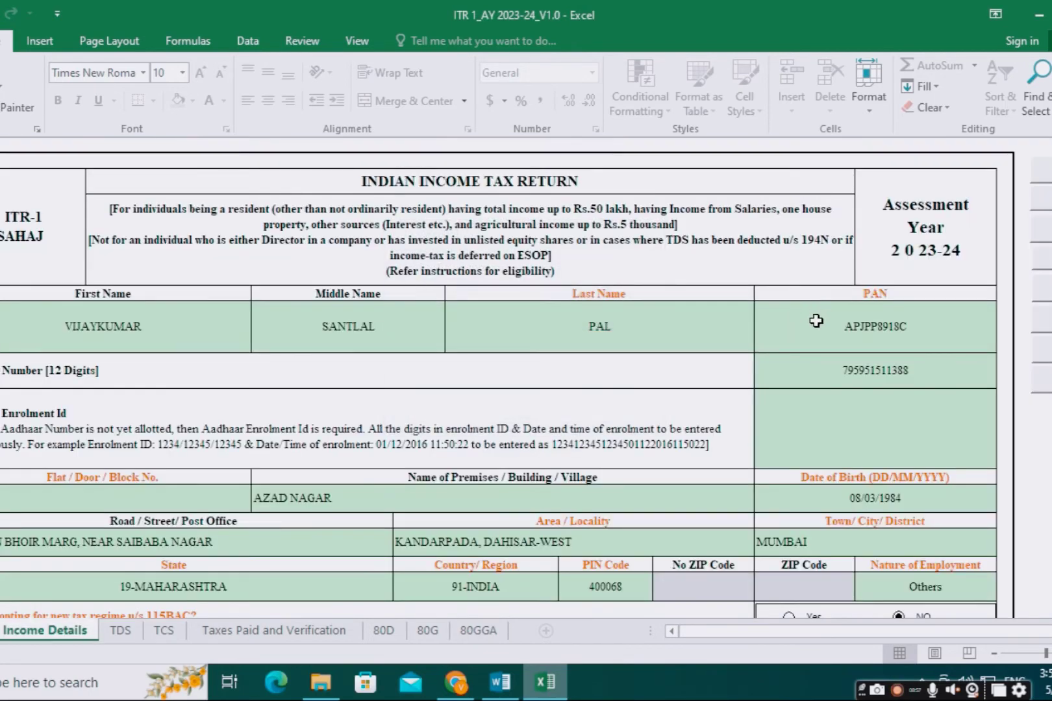
Step: Review Income Details totals: total income 286320 and tax 0 after the 1816 rebate
scroll(864, 429, down, 5)
scroll(902, 480, down, 20)
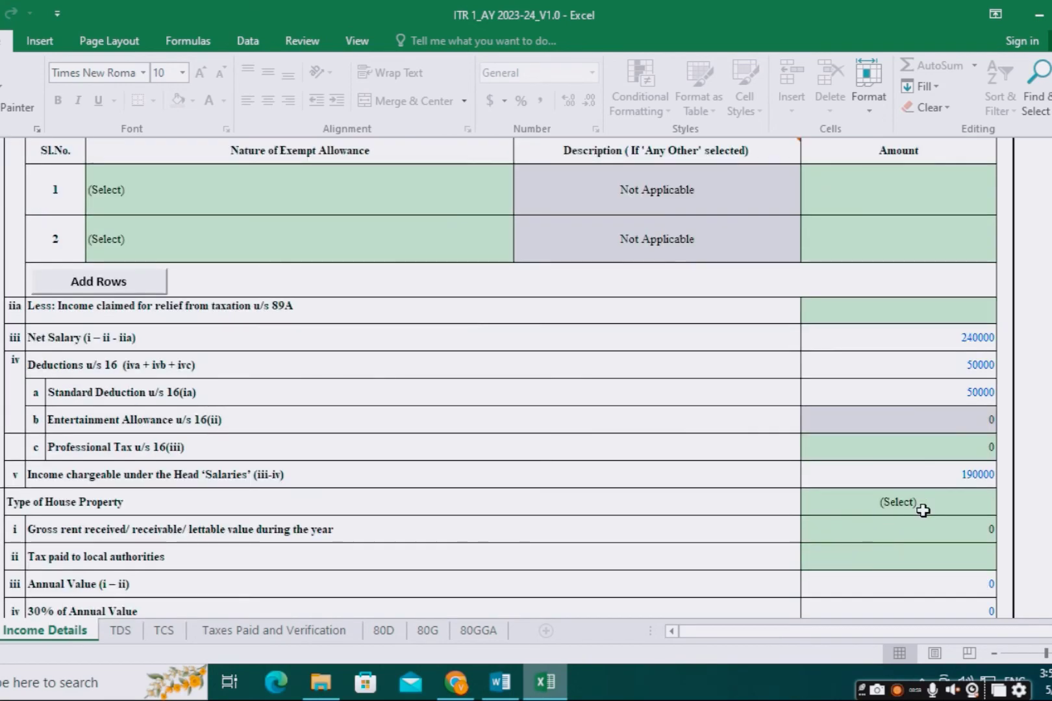
scroll(923, 511, down, 20)
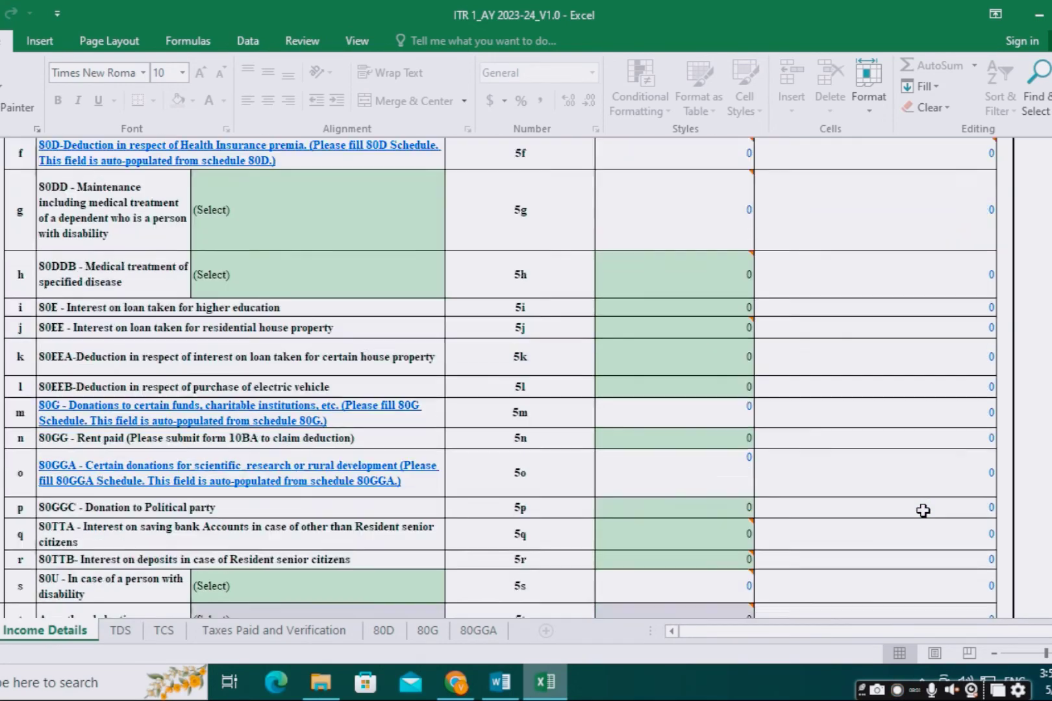
scroll(922, 511, down, 4)
scroll(923, 511, up, 3)
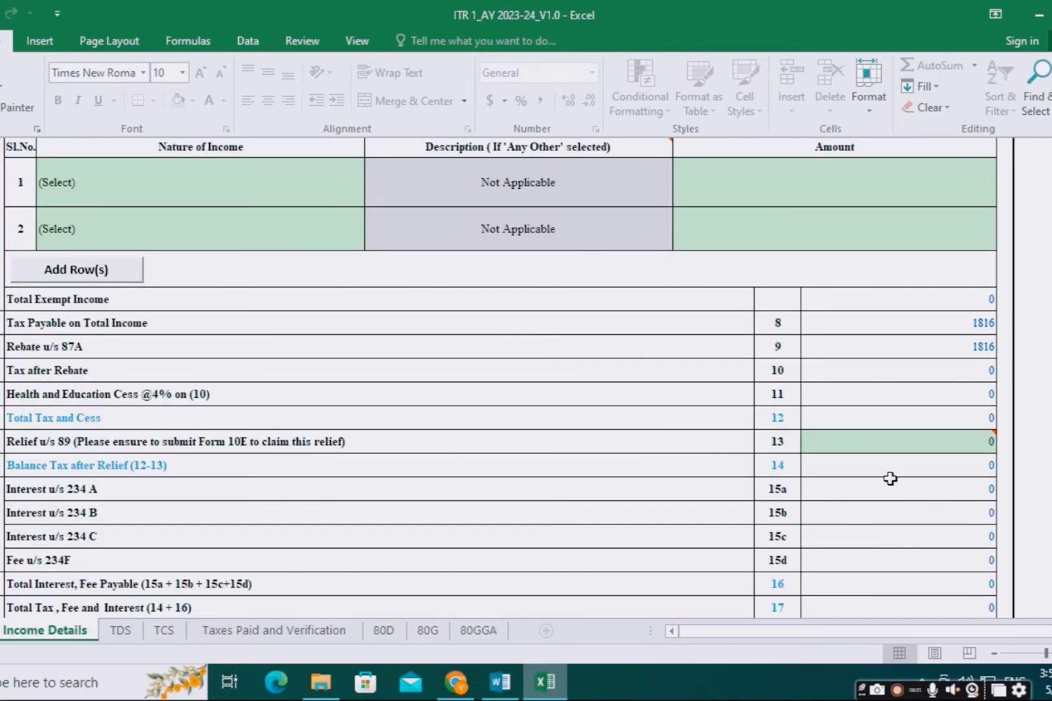
scroll(883, 478, up, 1)
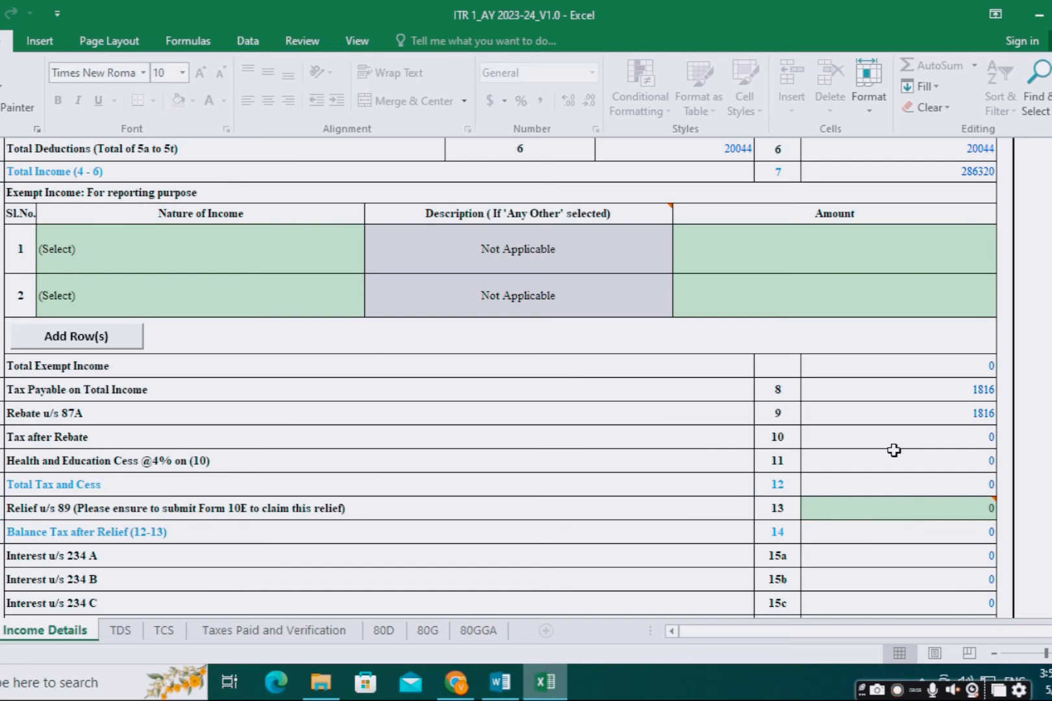
scroll(894, 450, up, 1)
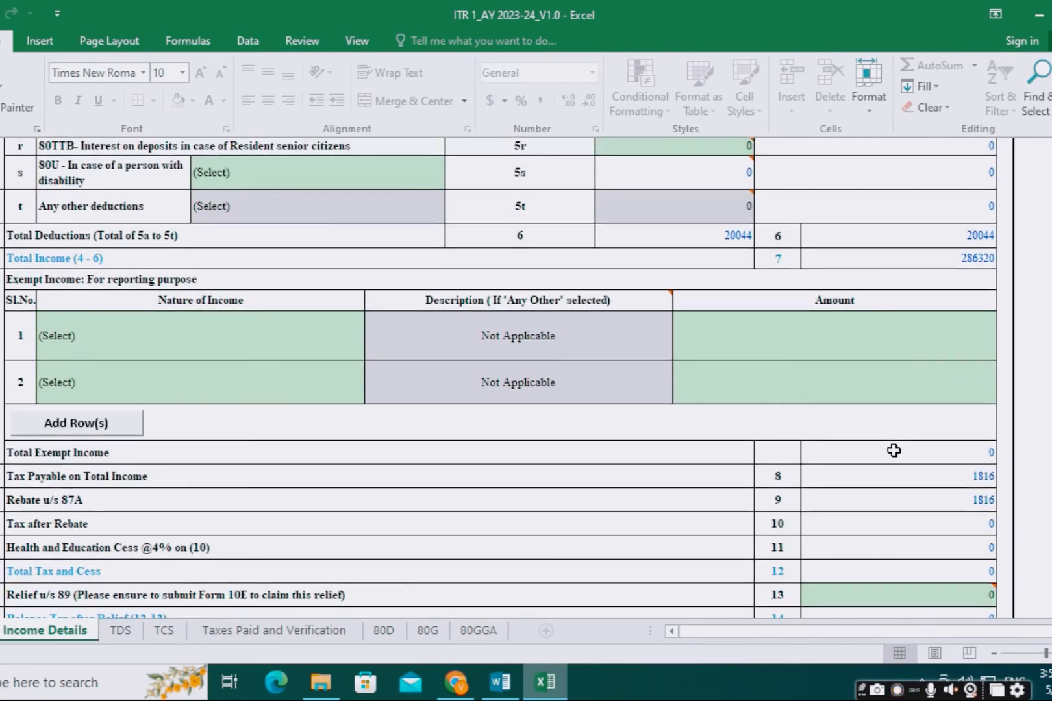
scroll(894, 450, up, 1)
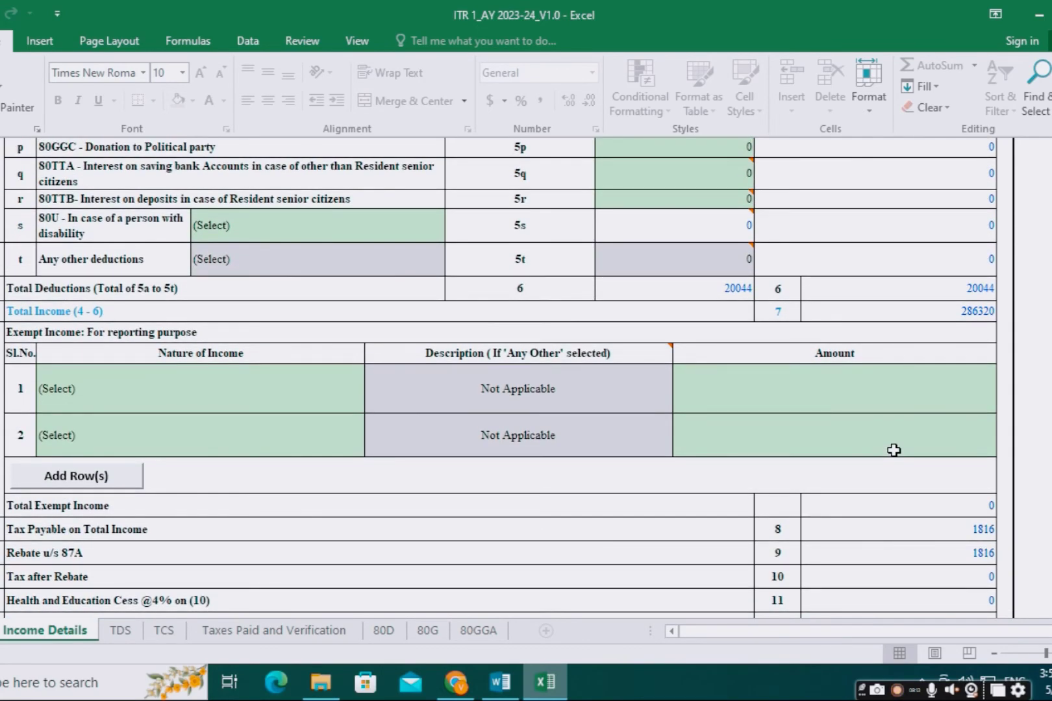
Step: Read the note on the 80TTB deduction row and recheck the nearby tax rows
click(690, 201)
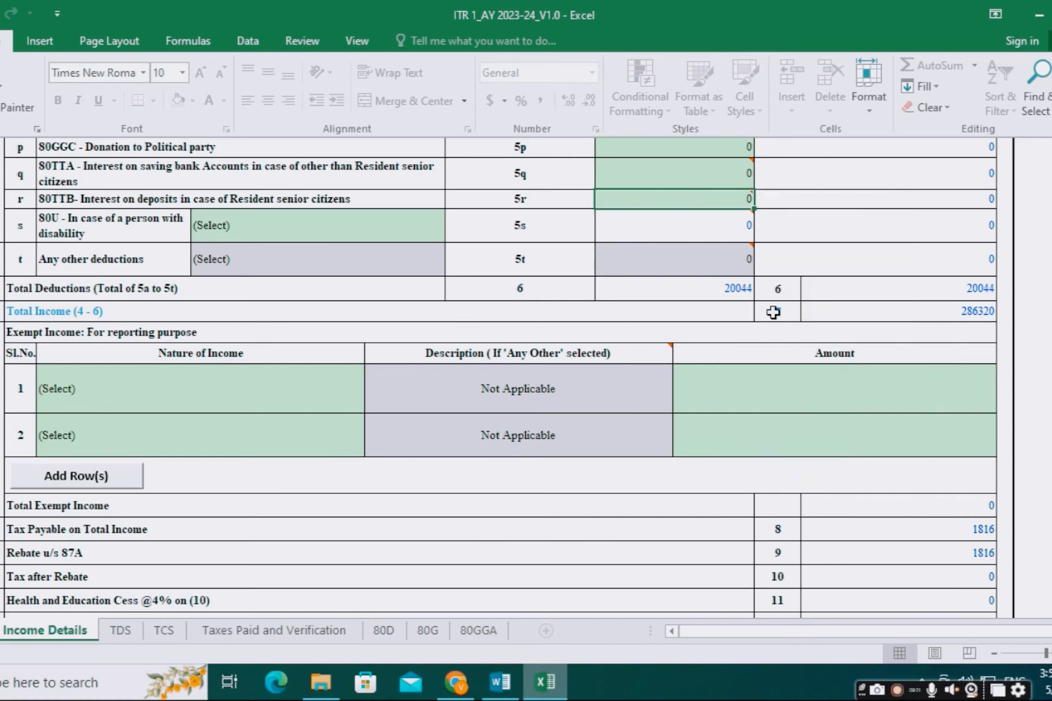
scroll(878, 510, down, 1)
scroll(878, 510, down, 2)
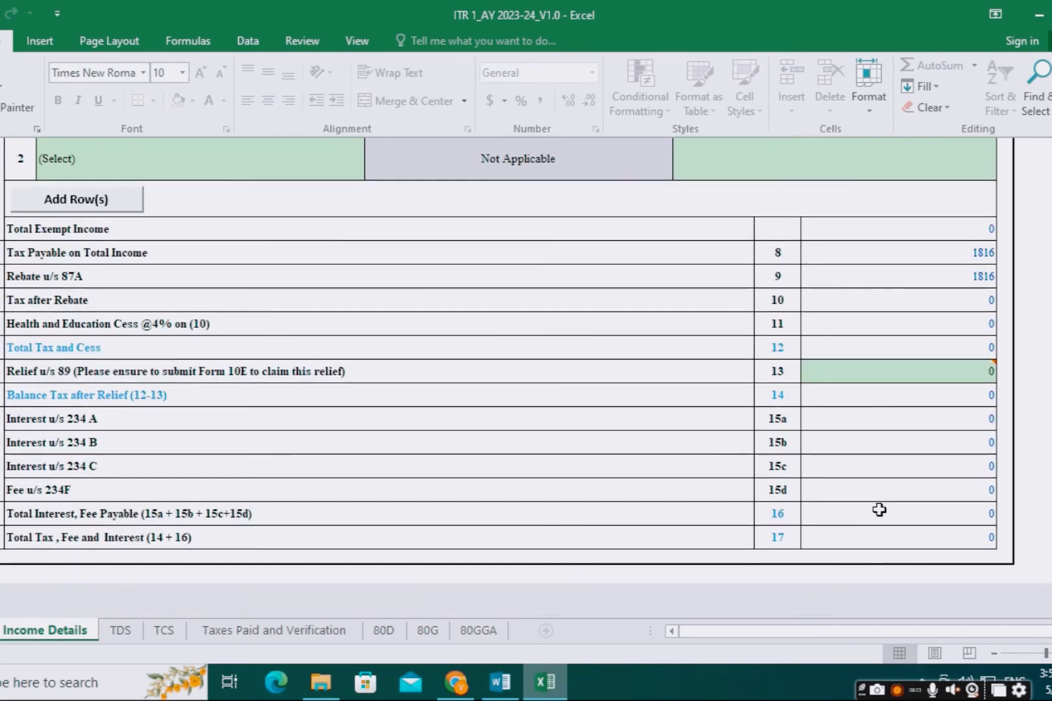
scroll(852, 470, up, 4)
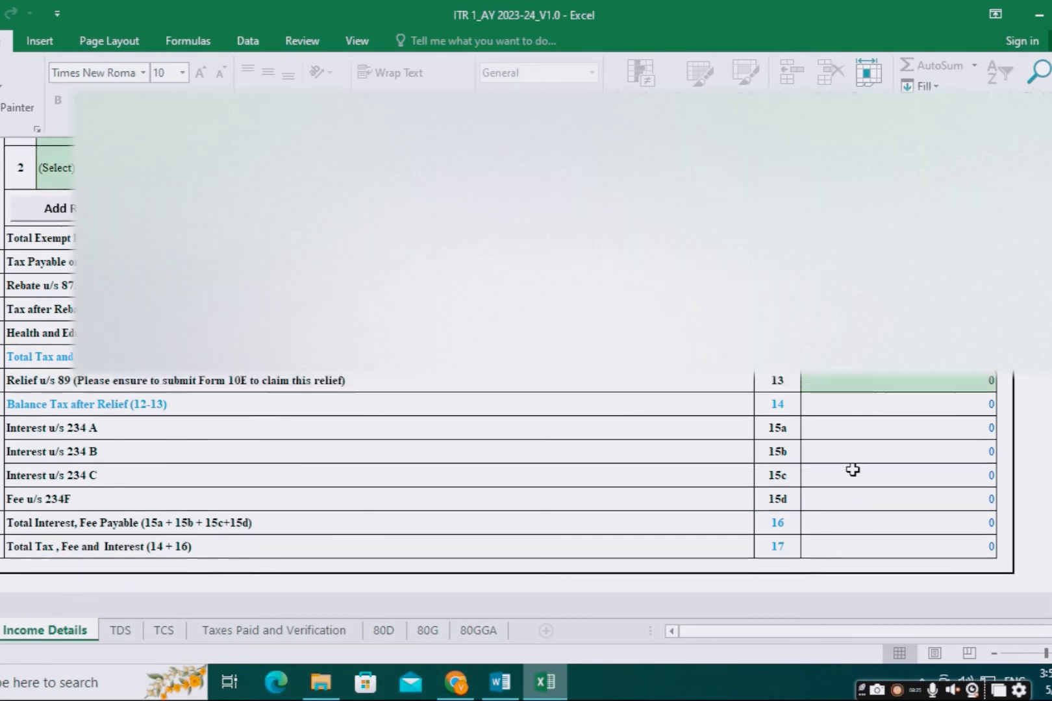
scroll(499, 370, up, 10)
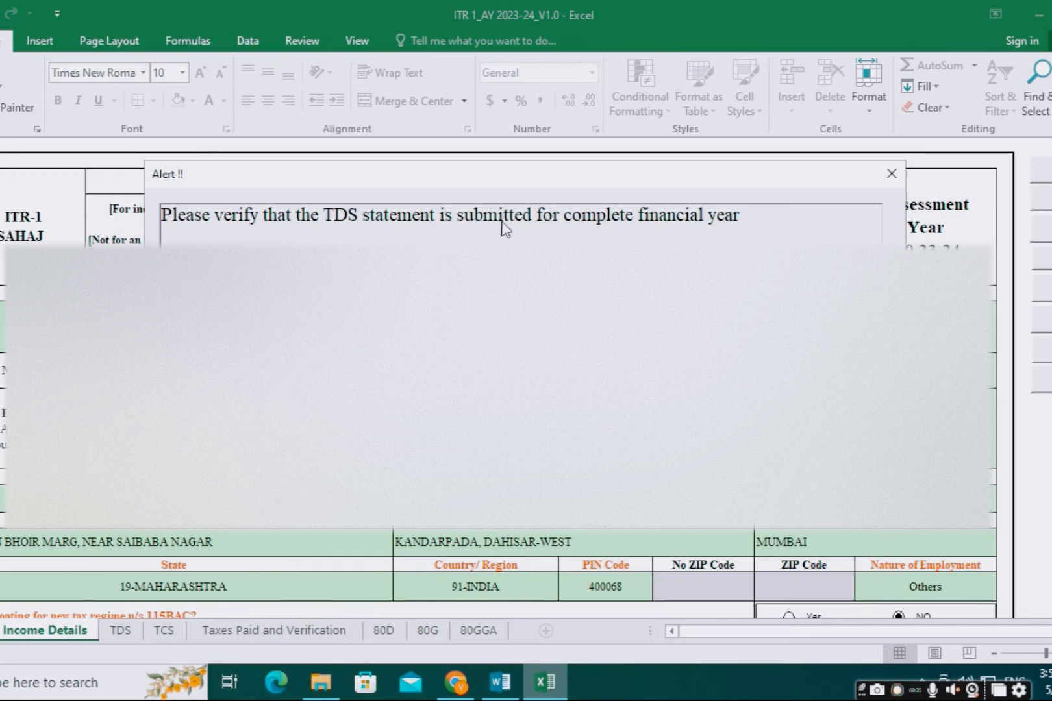
Step: Acknowledge the TDS and tax reminders, then save the ITR-1 return as JSON on the Desktop
key(Return)
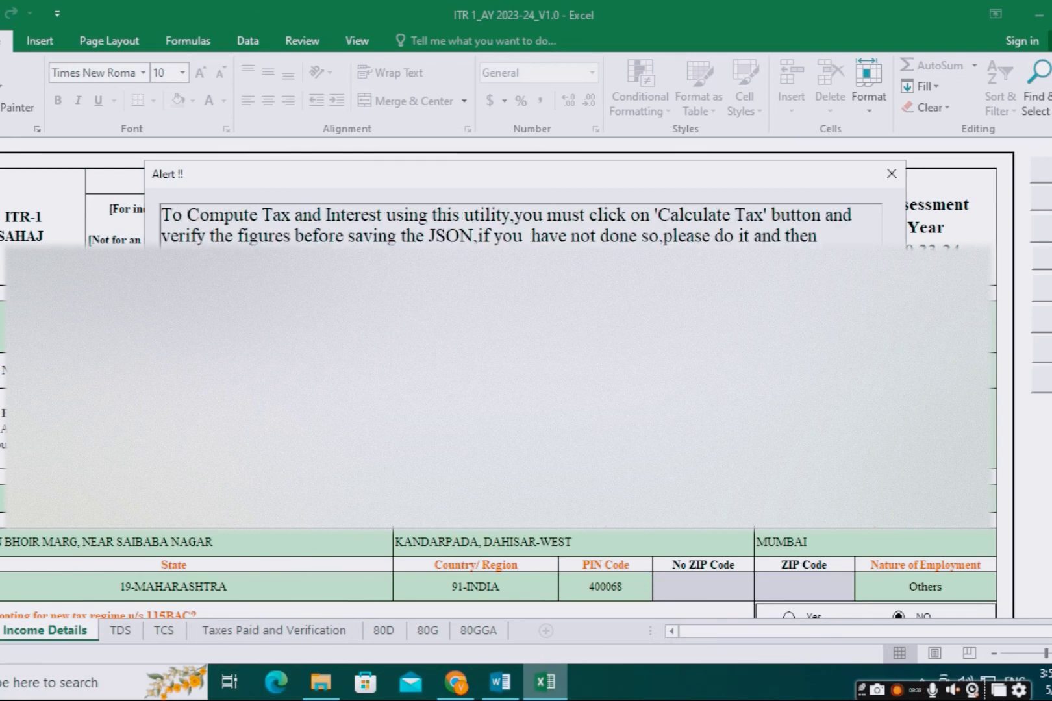
key(Return)
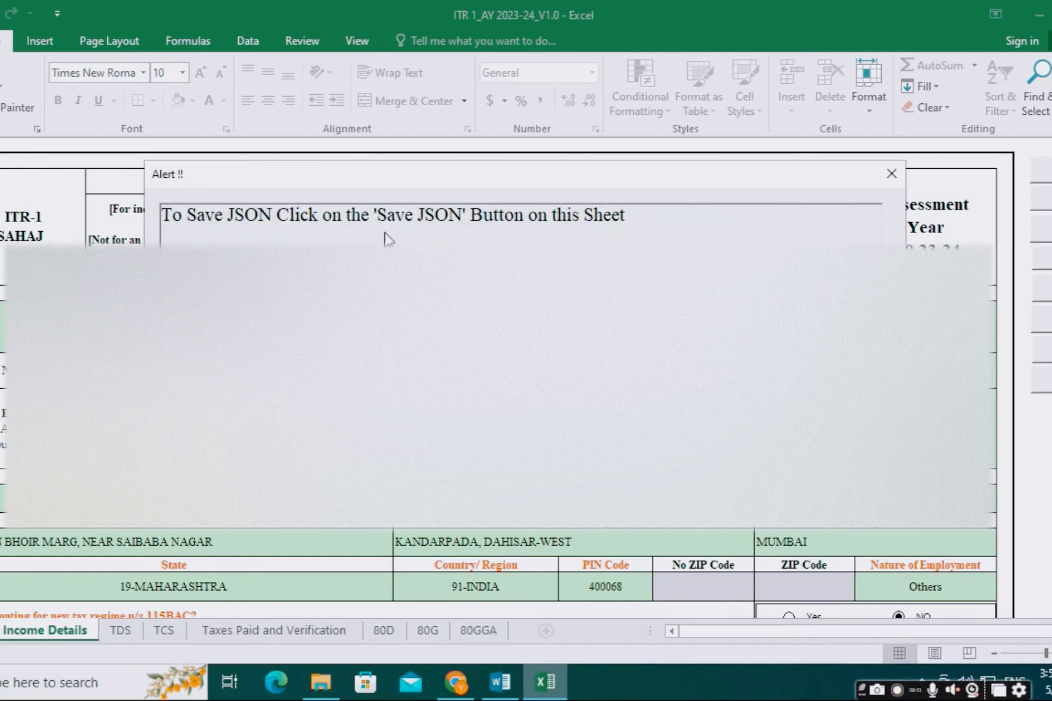
key(Return)
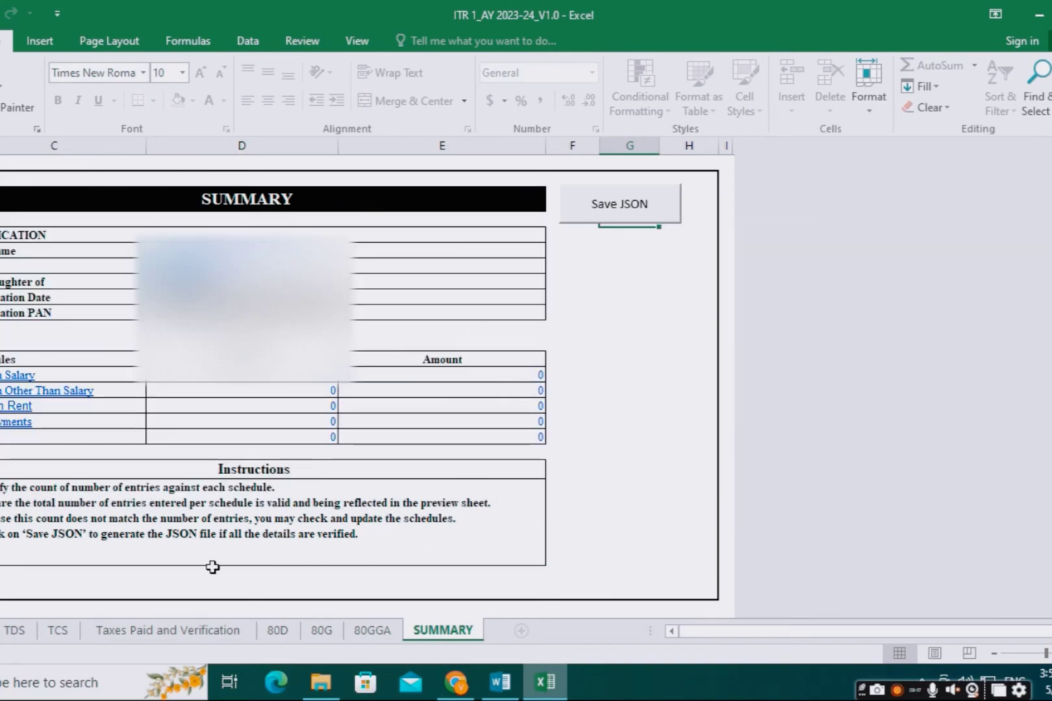
click(622, 214)
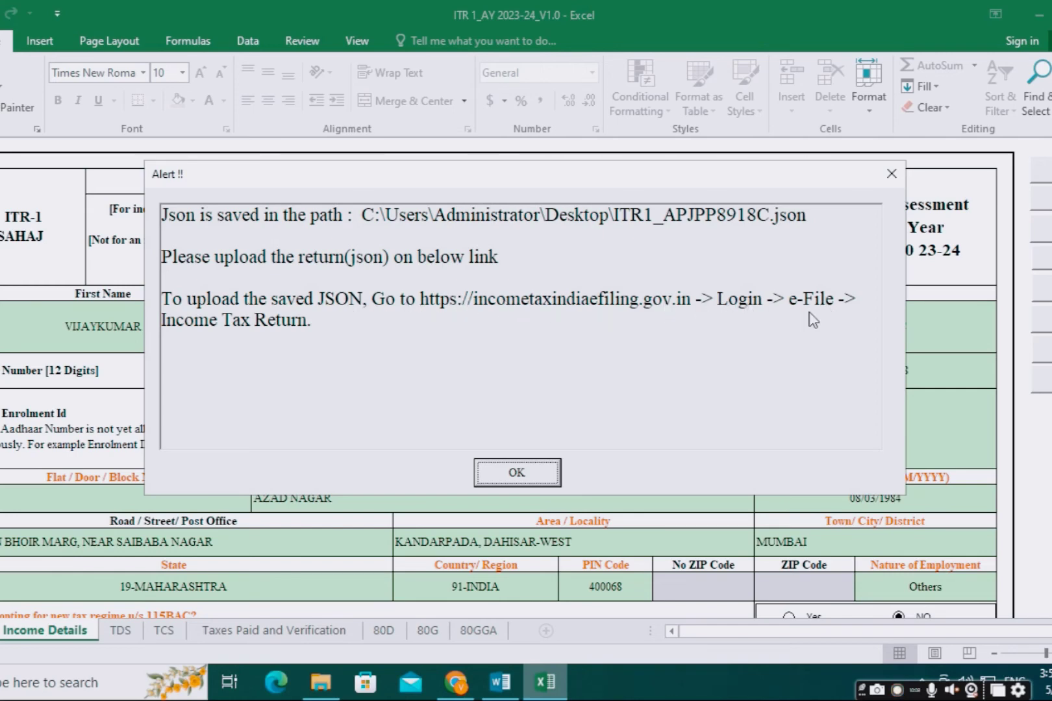
click(518, 474)
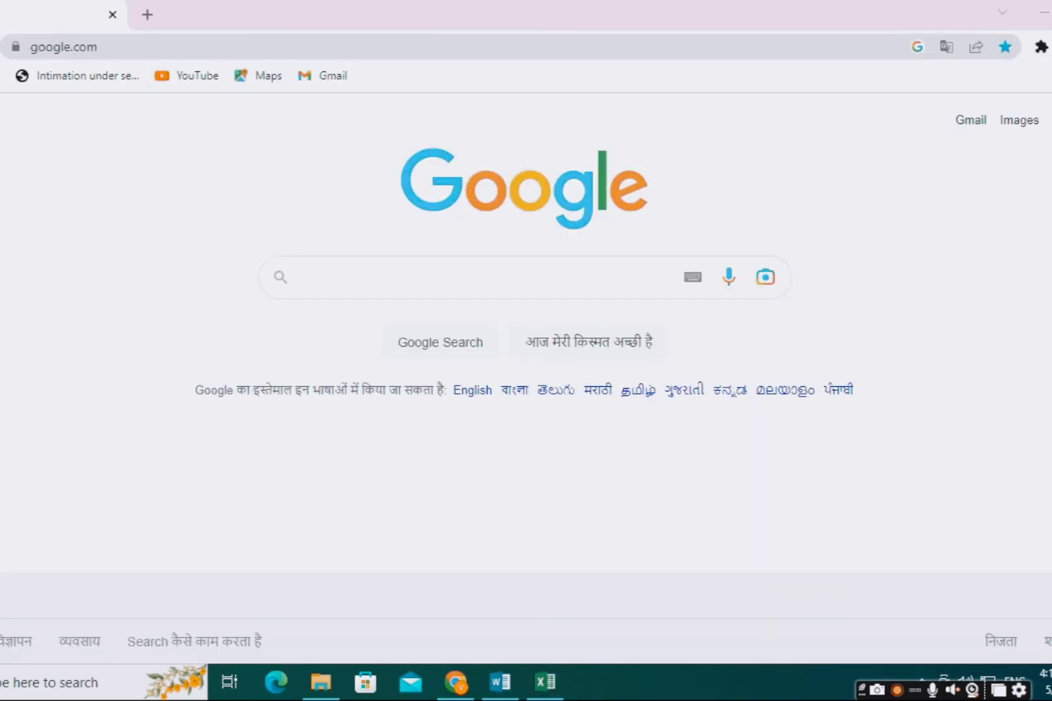
Step: Search Google for 'income tax e filing' and reach the Income Tax Department login page
click(433, 276)
click(353, 318)
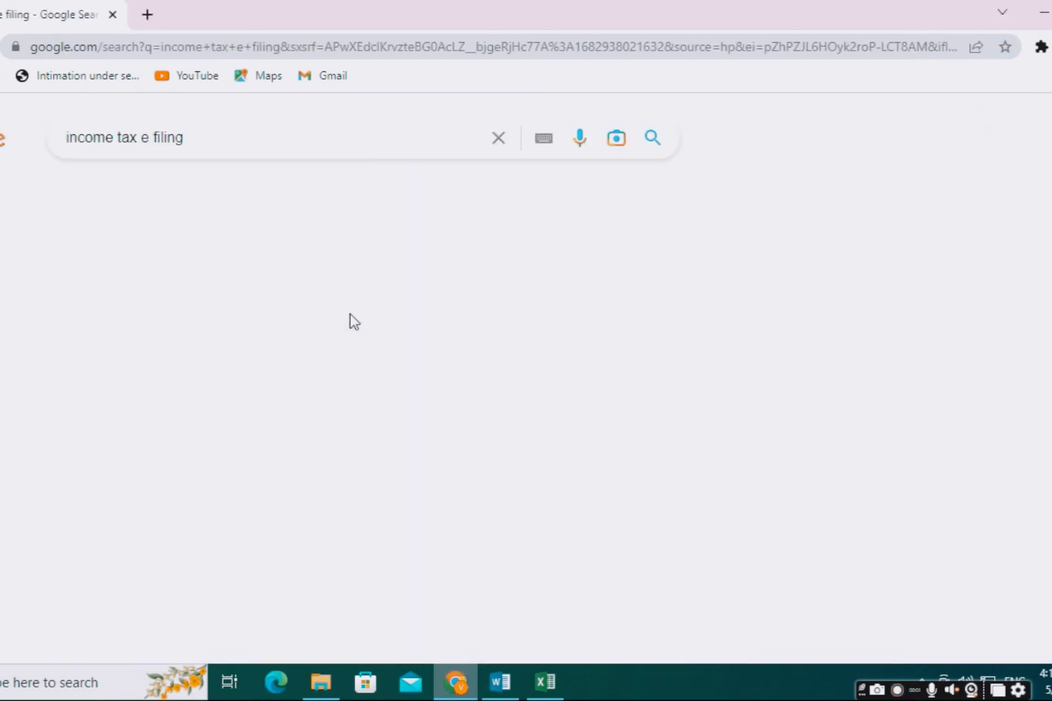
click(174, 314)
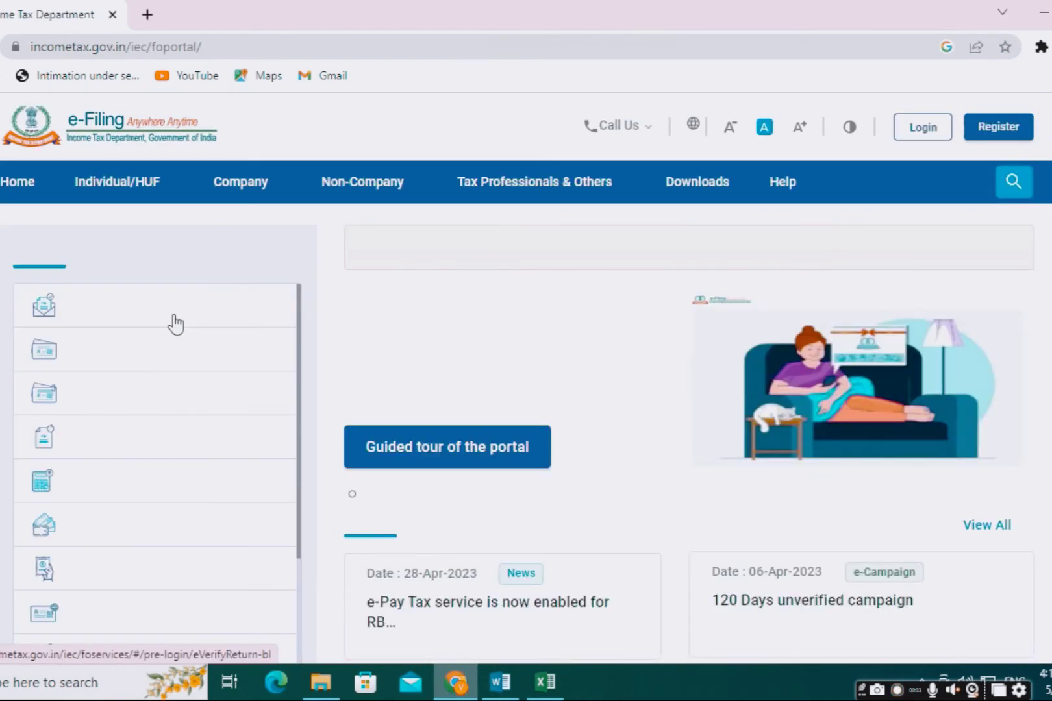
click(904, 136)
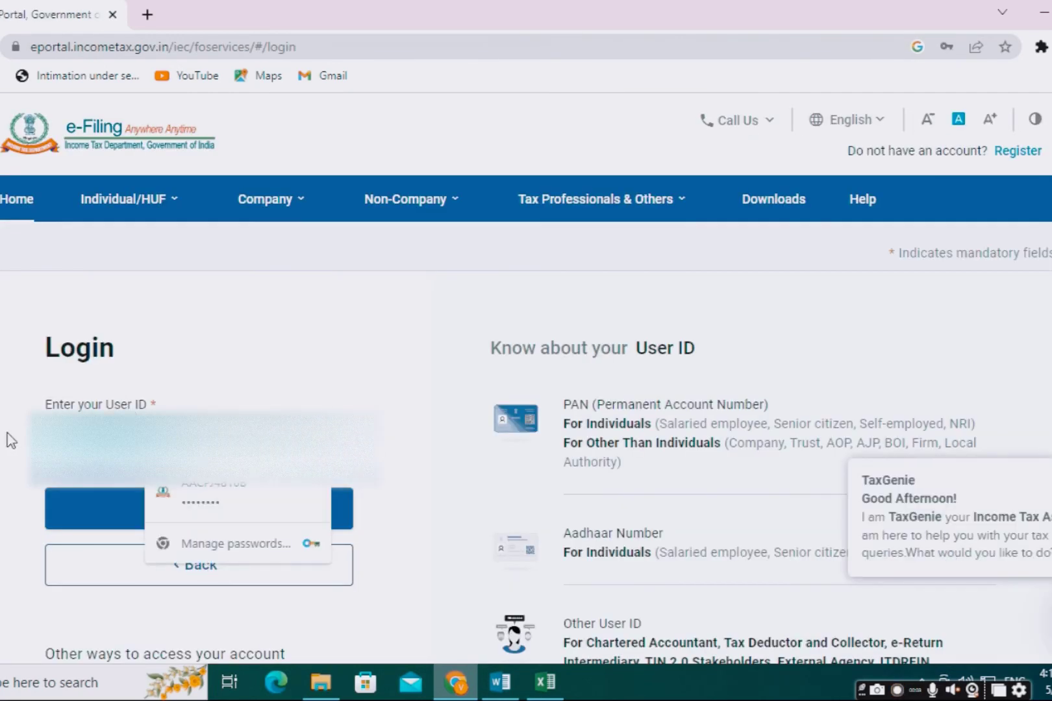
Step: Log in with the taxpayer's user ID and password, accepting the secure access message
key(BackSpace)
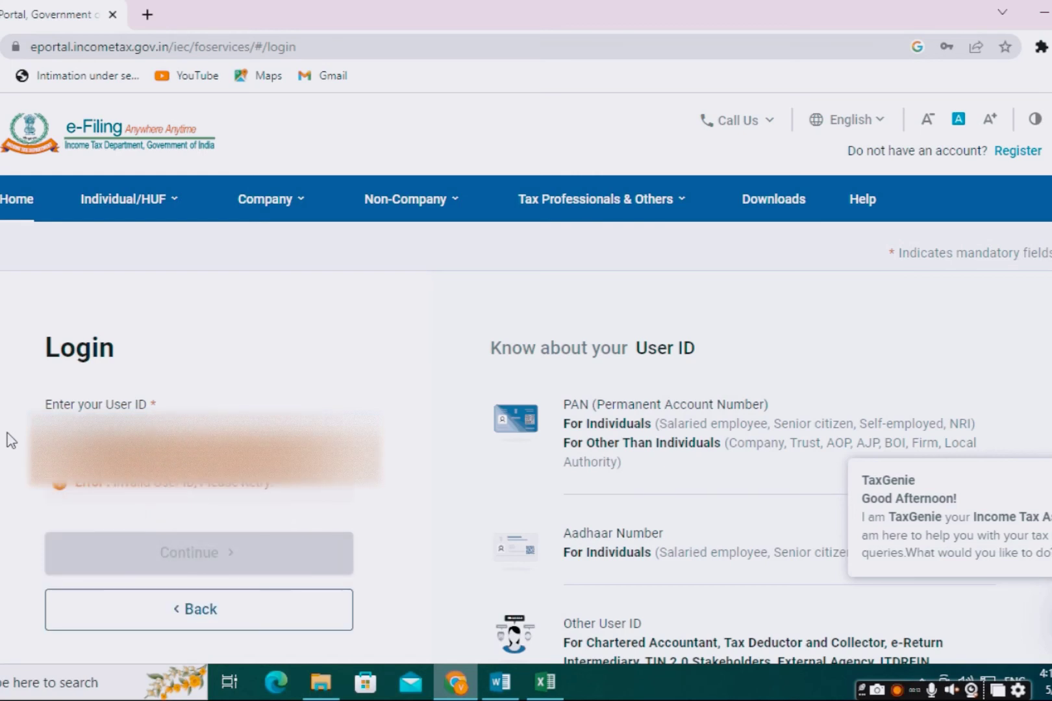
text(A)
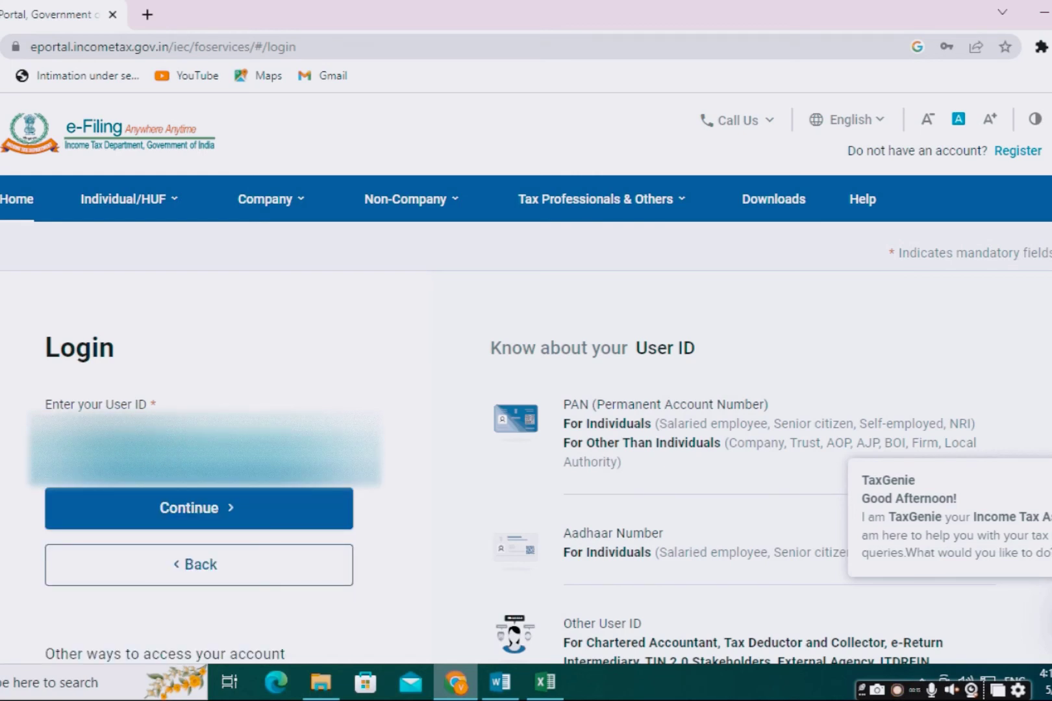
click(126, 521)
click(54, 509)
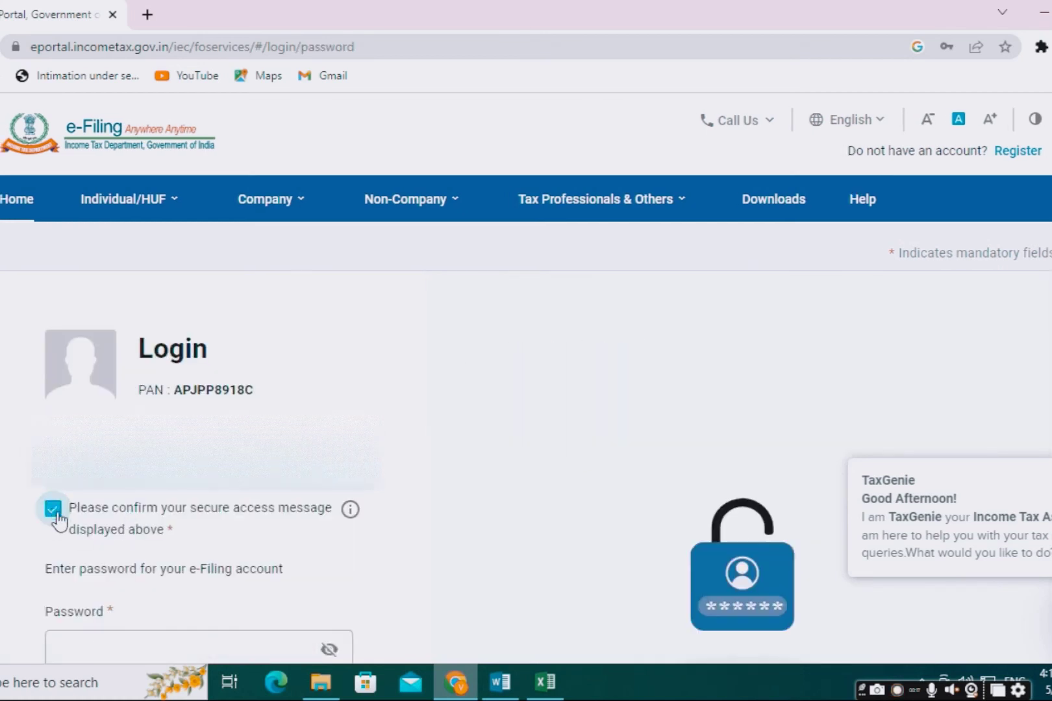
scroll(57, 520, down, 4)
click(113, 374)
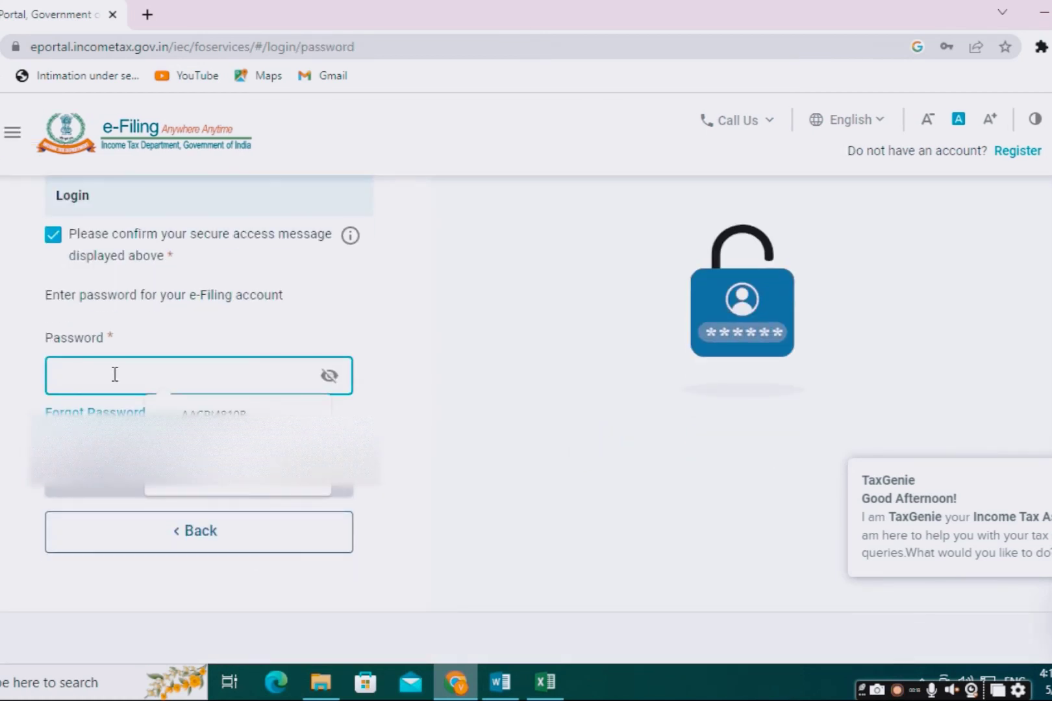
text(*****)
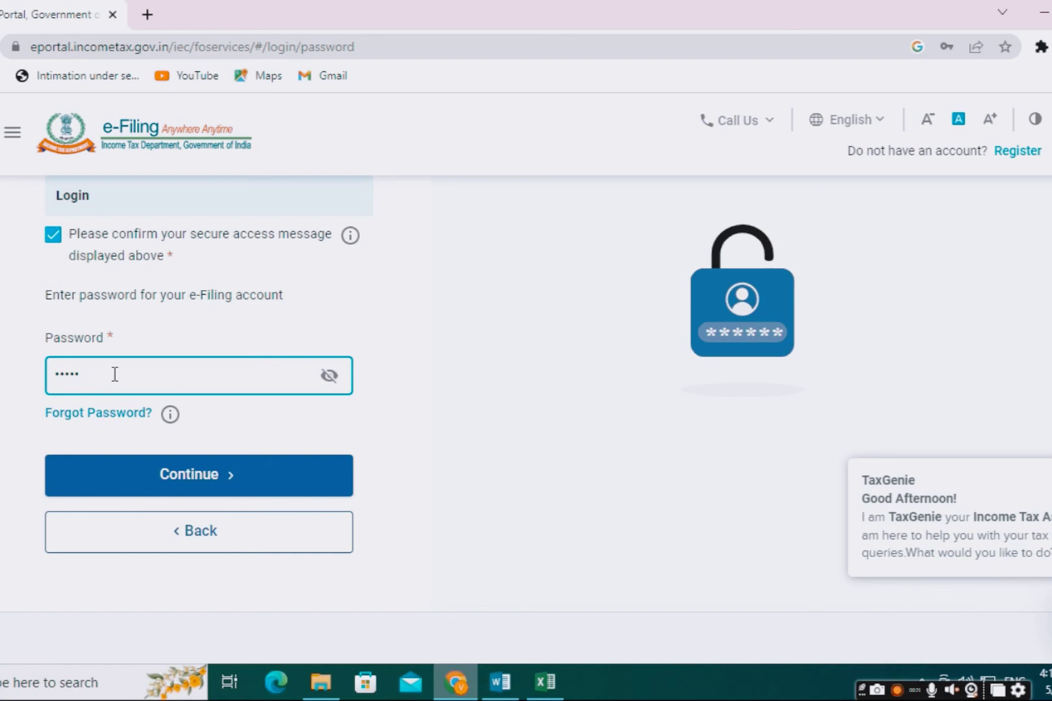
text(**)
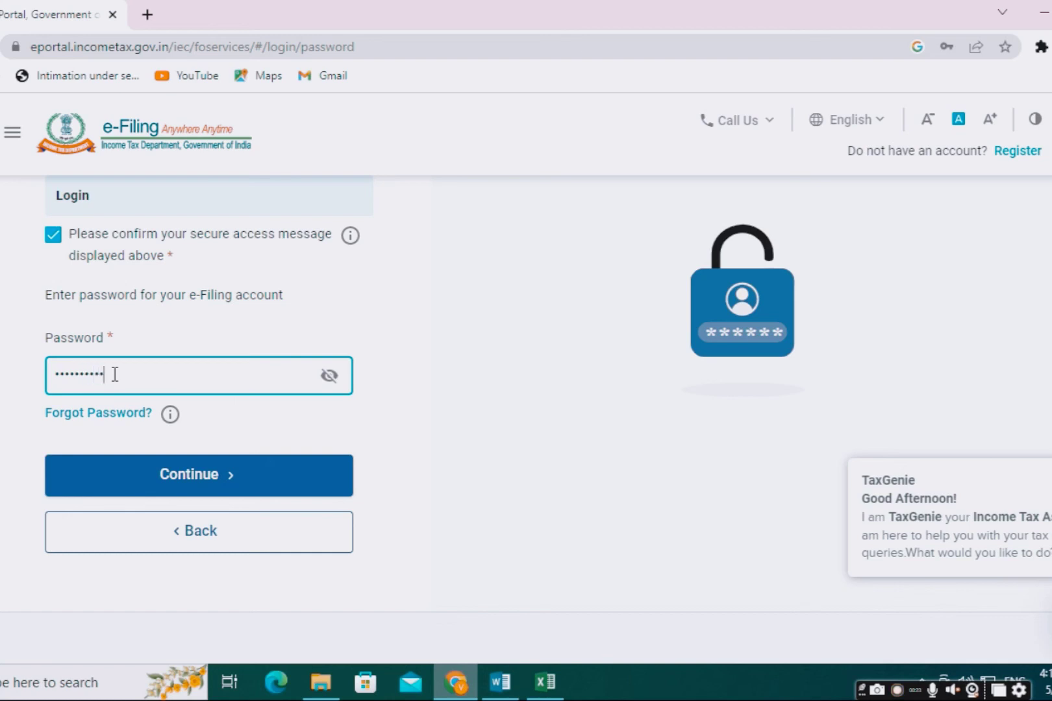
text(****)
click(163, 475)
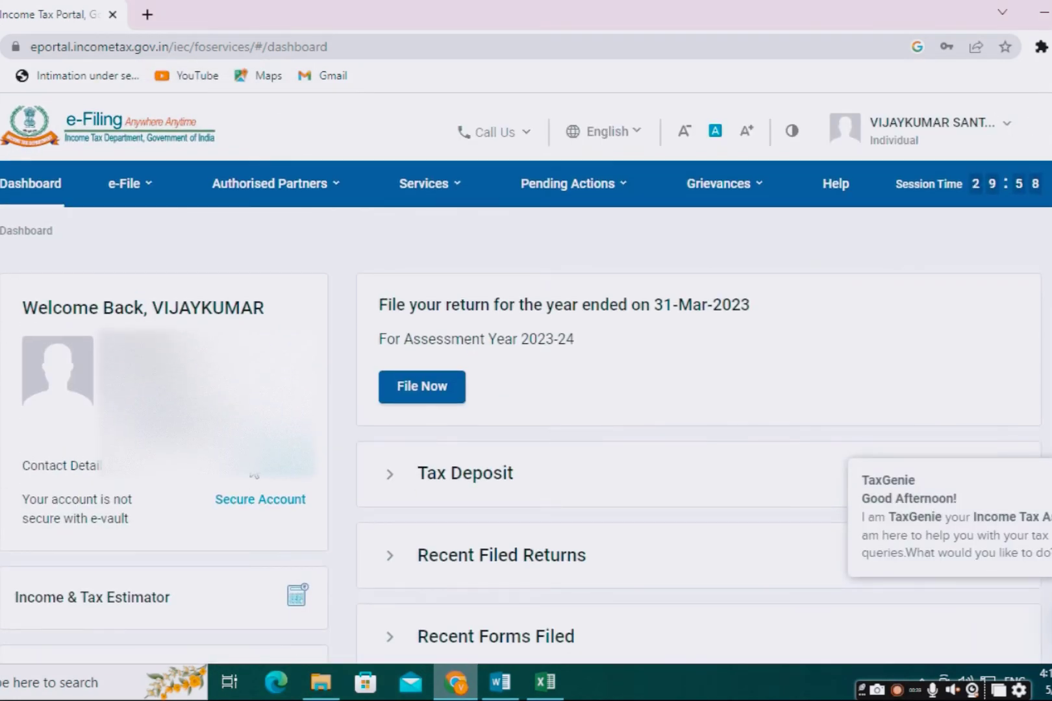
Step: Start filing an income tax return for assessment year 2023-24
click(130, 183)
mouse_move(127, 237)
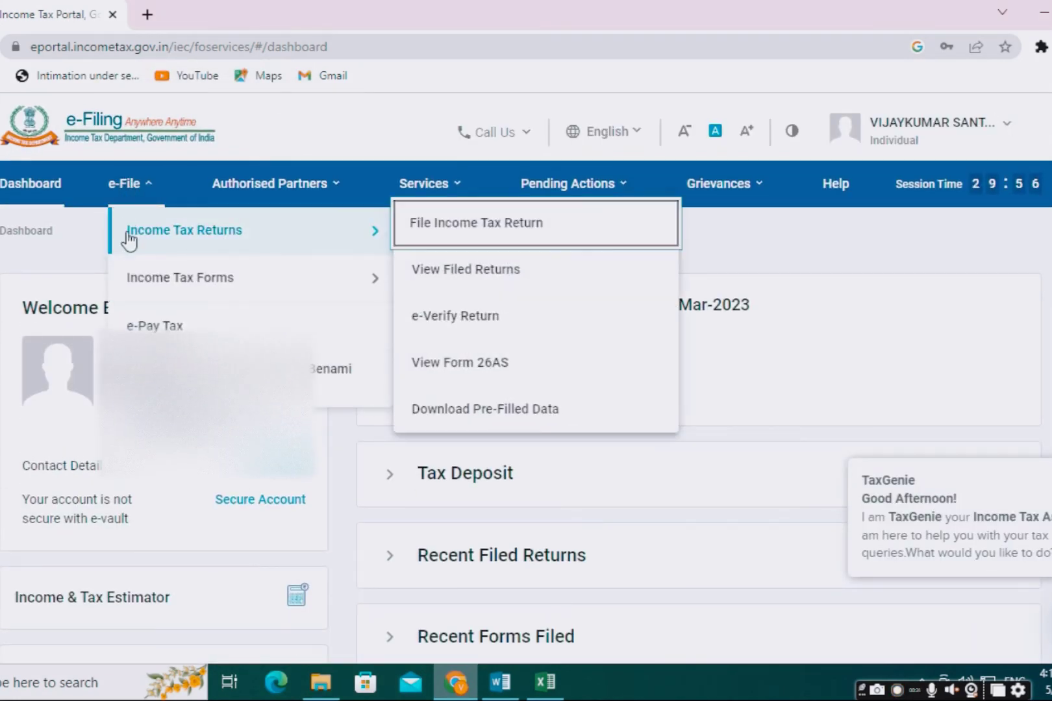
click(459, 232)
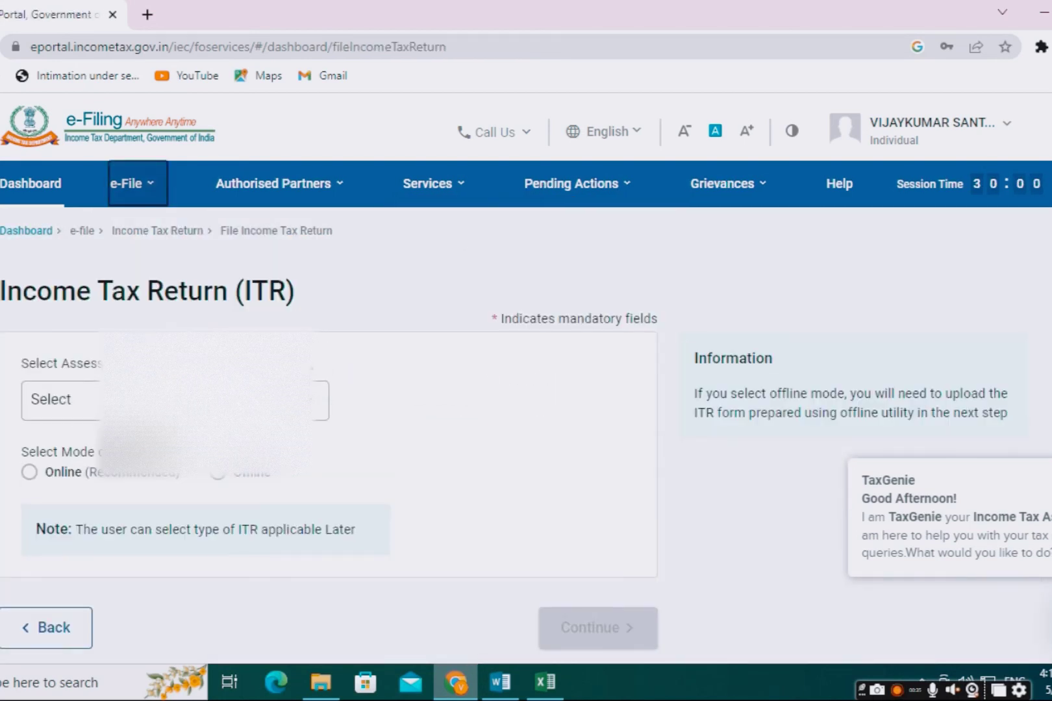
click(267, 401)
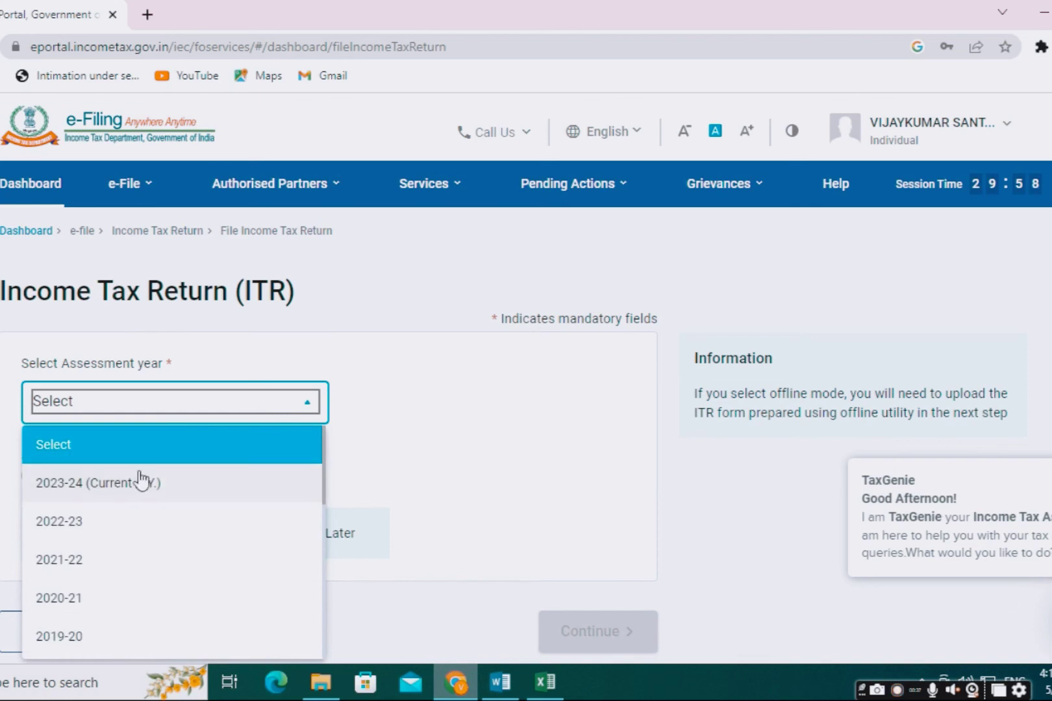
click(117, 492)
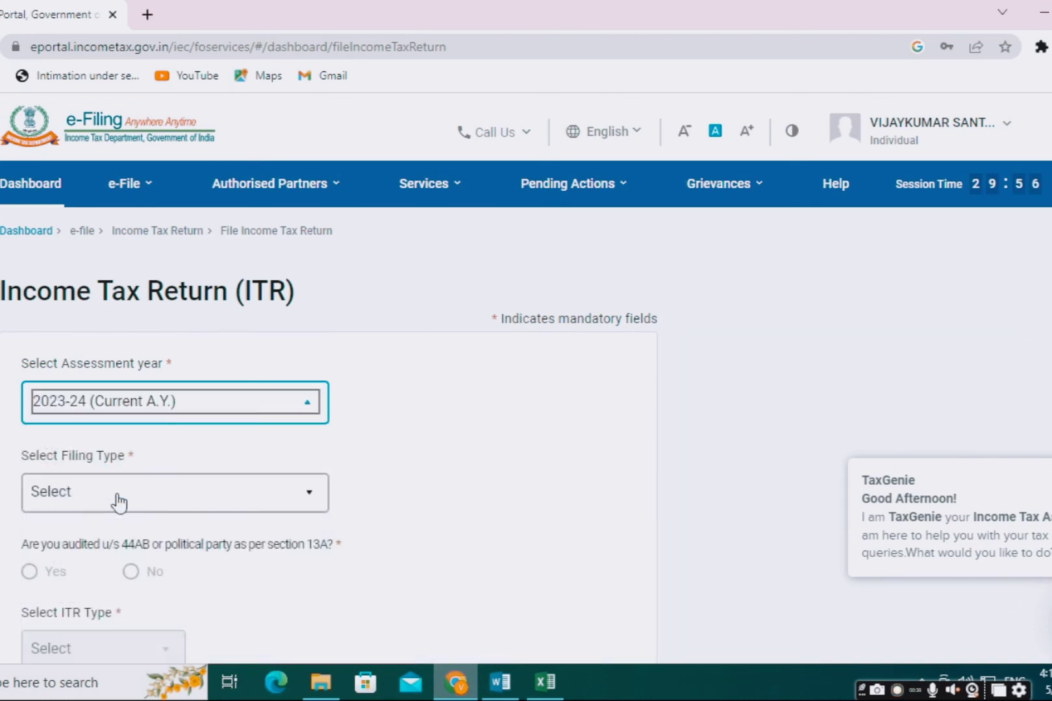
Step: Choose 139(1) Original Return, answer No to audit, pick ITR-1, and continue
click(117, 500)
click(98, 579)
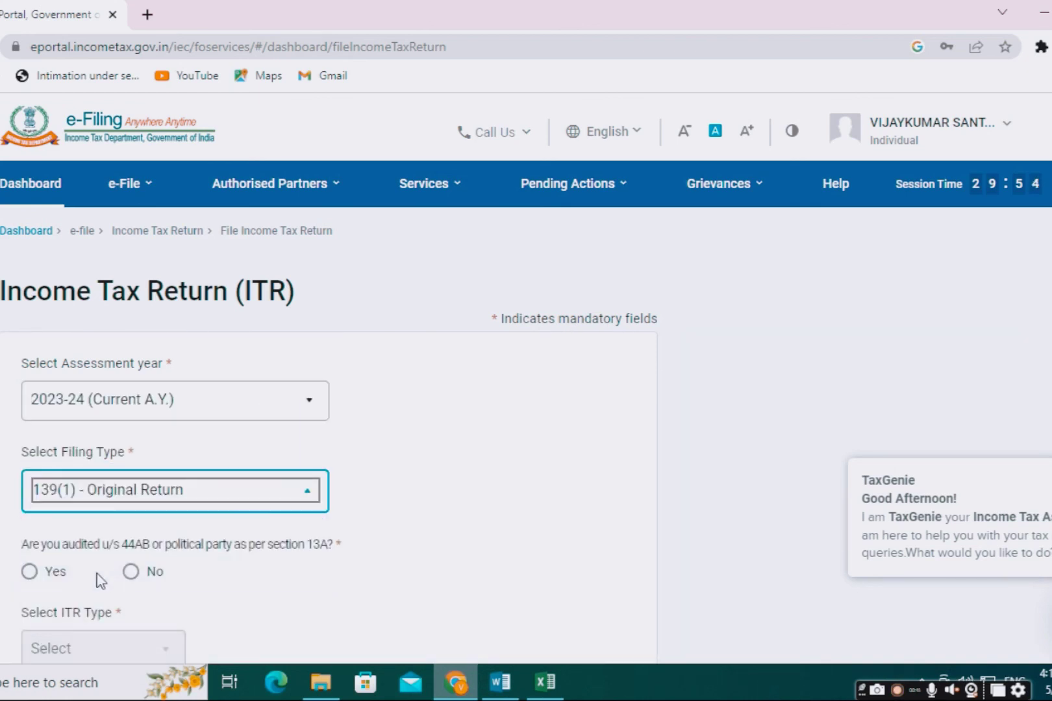
scroll(130, 570, down, 2)
click(131, 431)
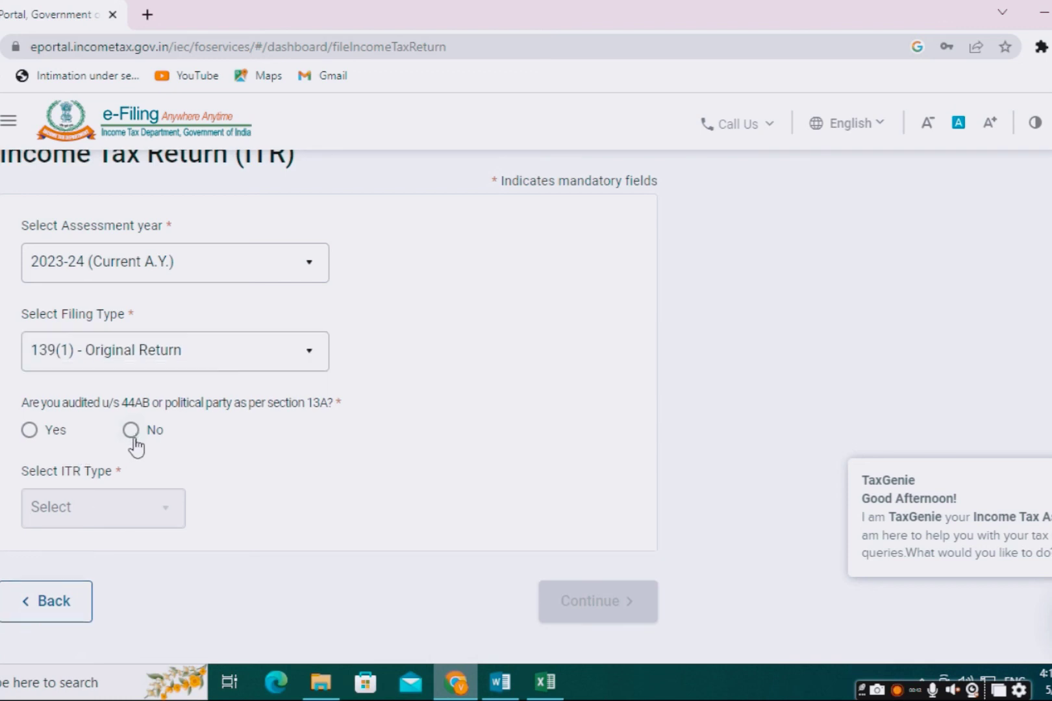
click(163, 506)
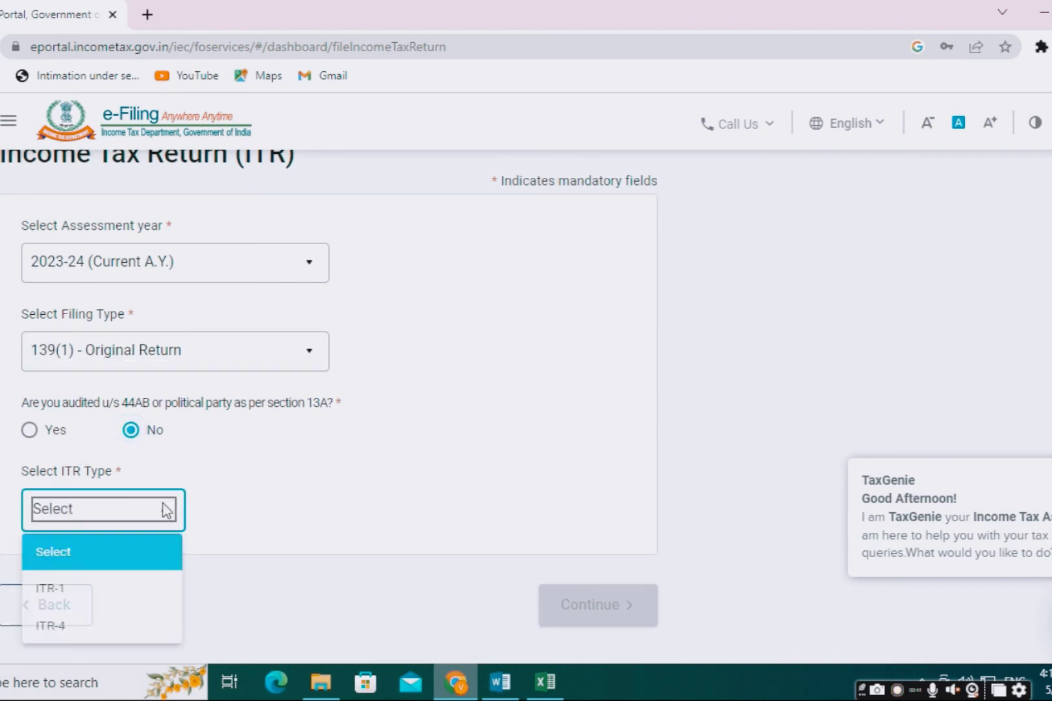
click(78, 593)
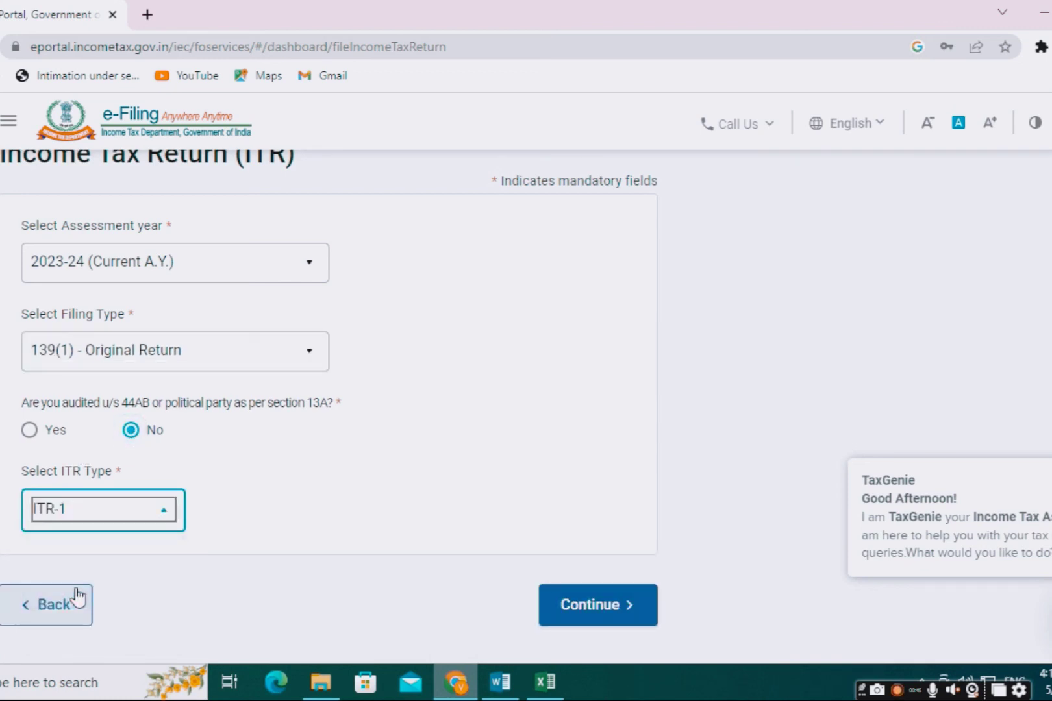
click(587, 606)
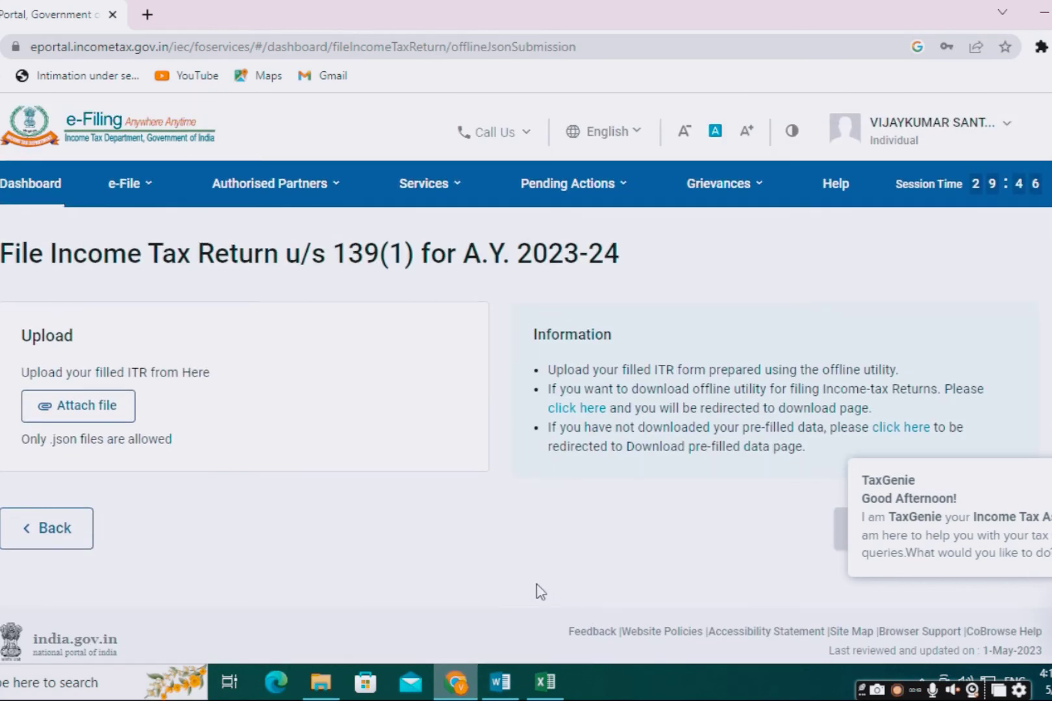
Step: Attach the ITR-1 JSON from the Desktop and confirm Validation Successful with no errors
click(86, 423)
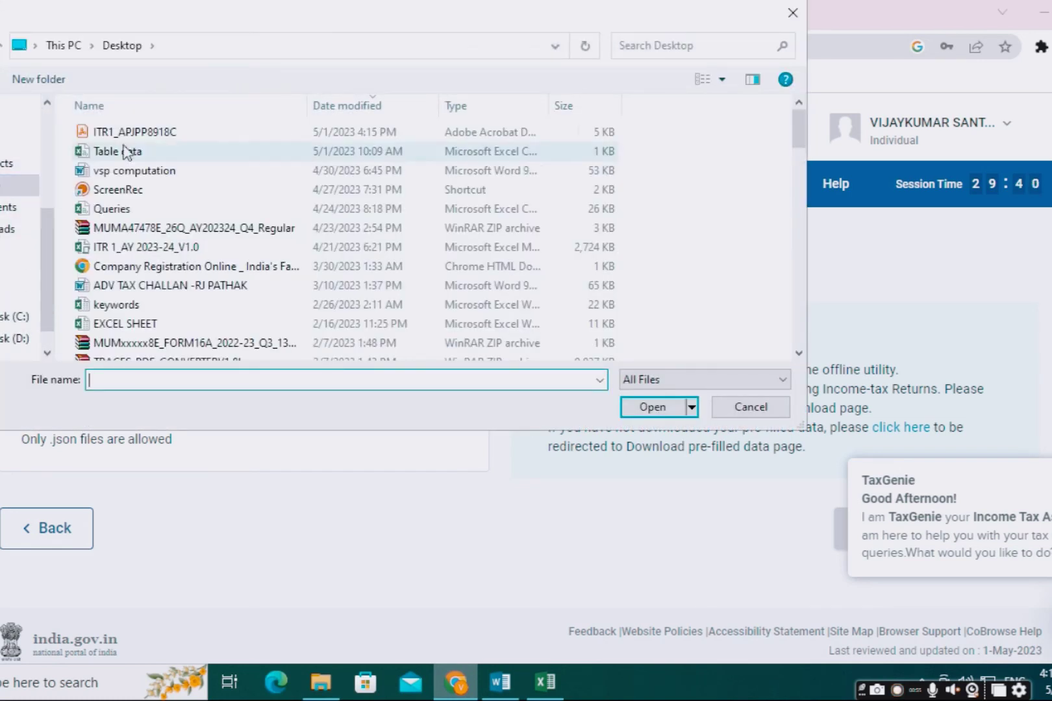
click(138, 138)
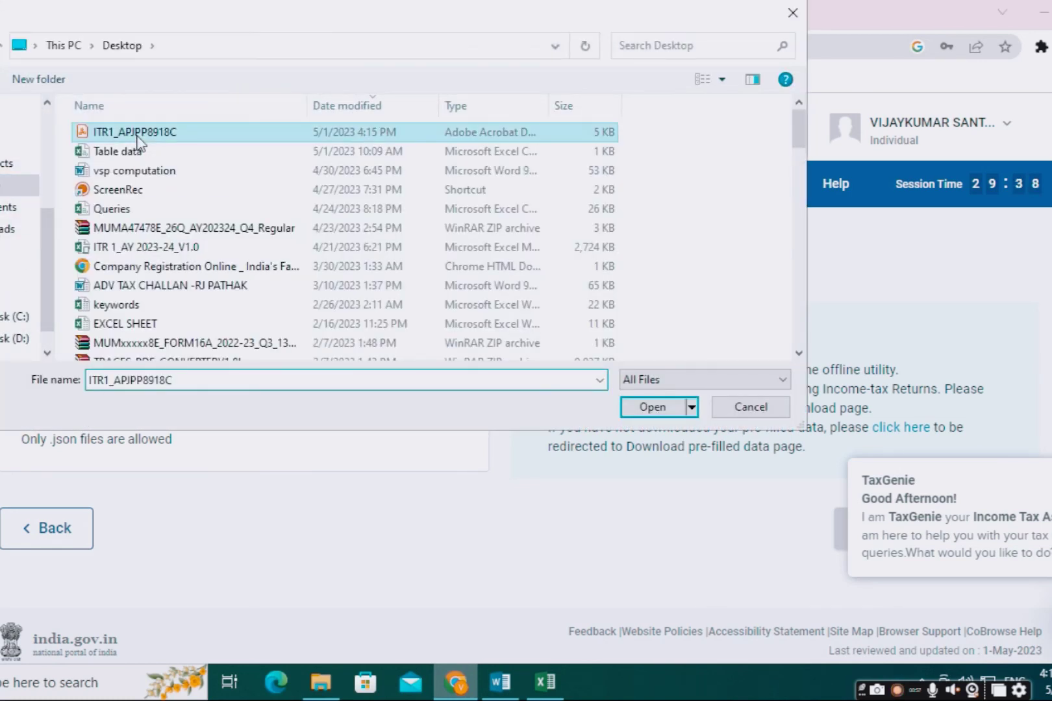
click(652, 407)
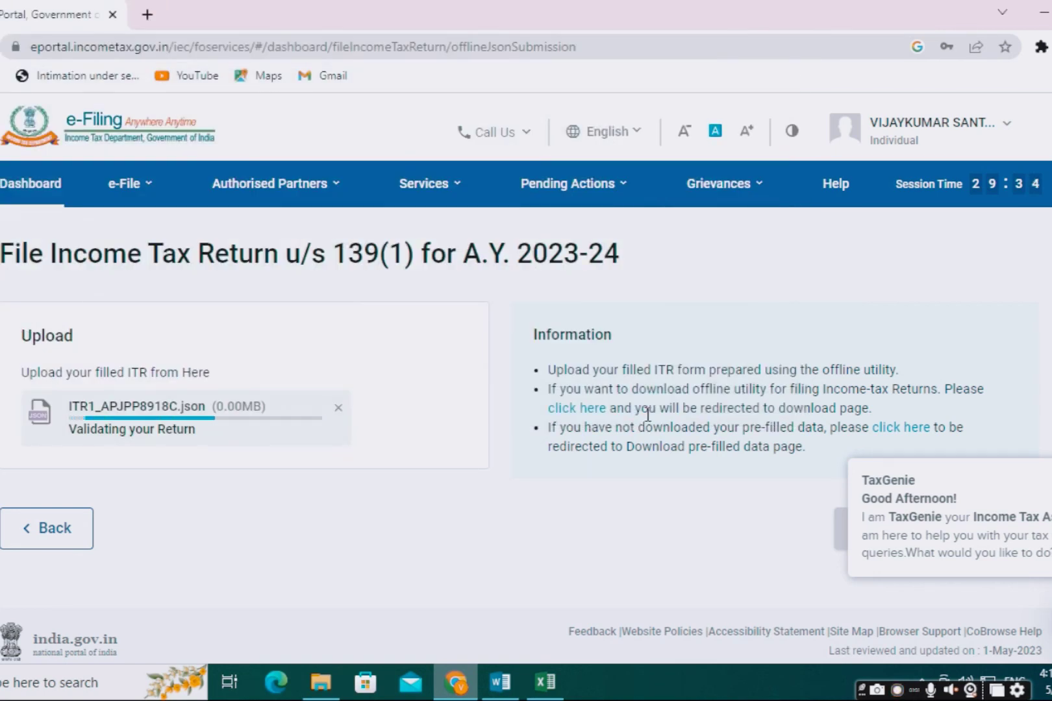
click(1017, 468)
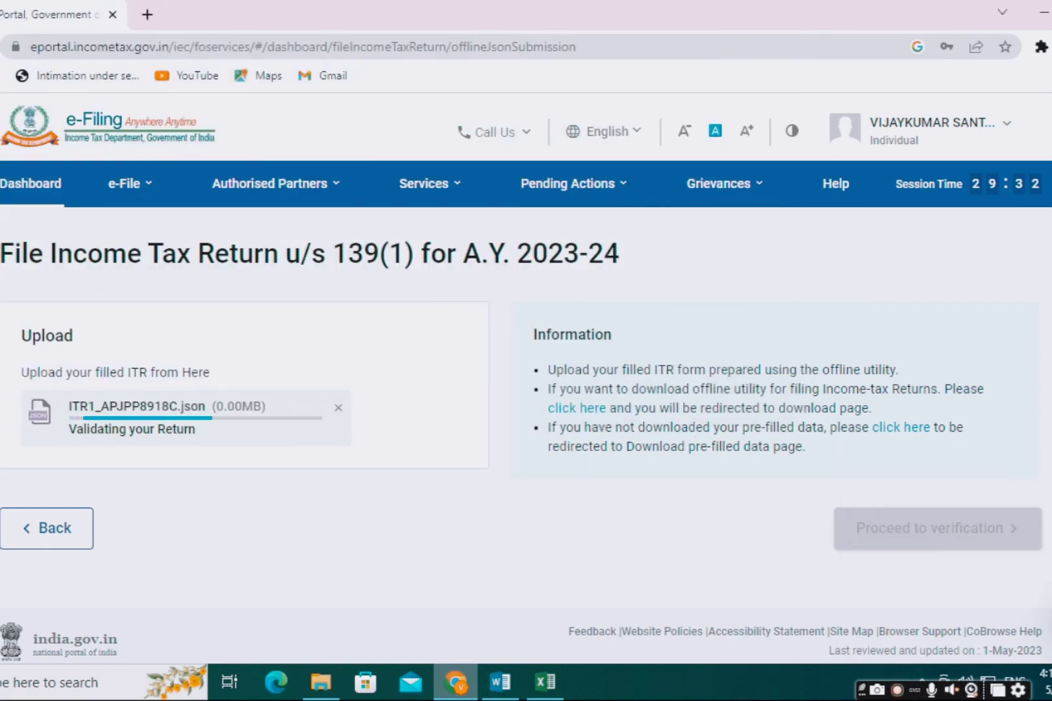
scroll(141, 521, down, 2)
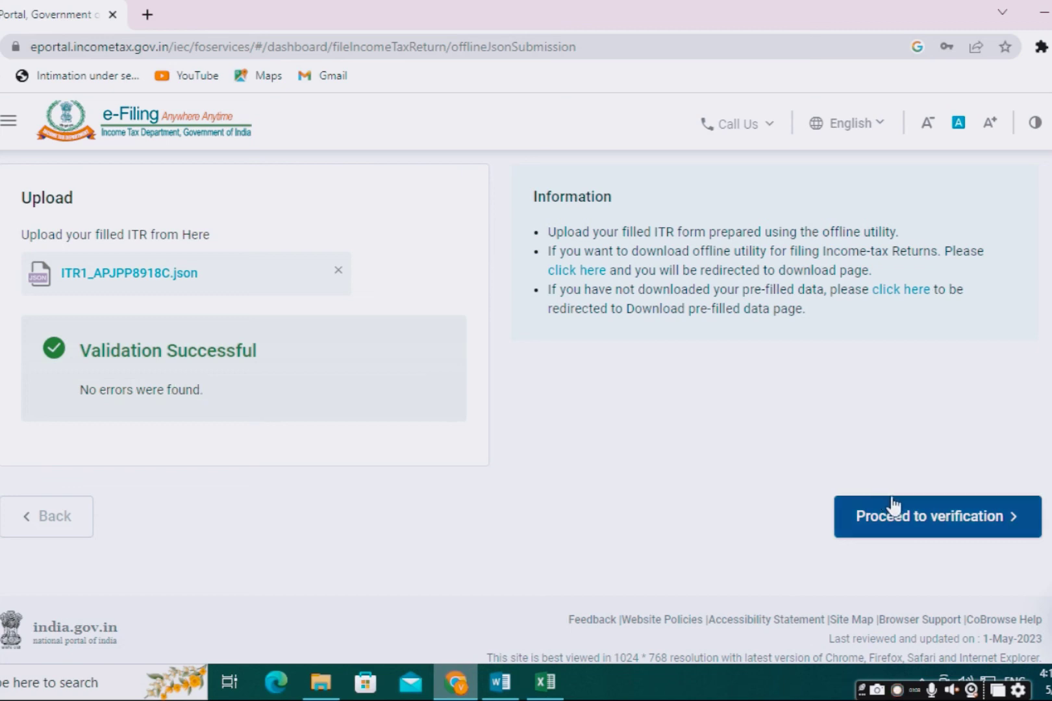
Step: Keep 'eVerify Now (Recommended)' selected and continue to the e-Verify page
click(937, 526)
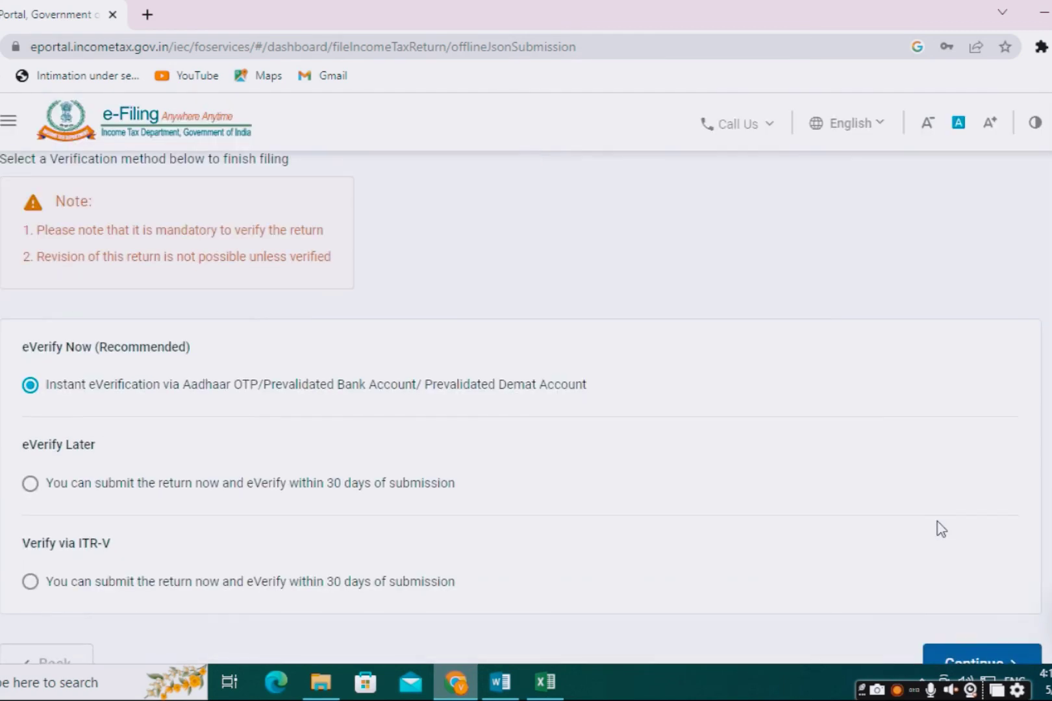
scroll(715, 505, up, 3)
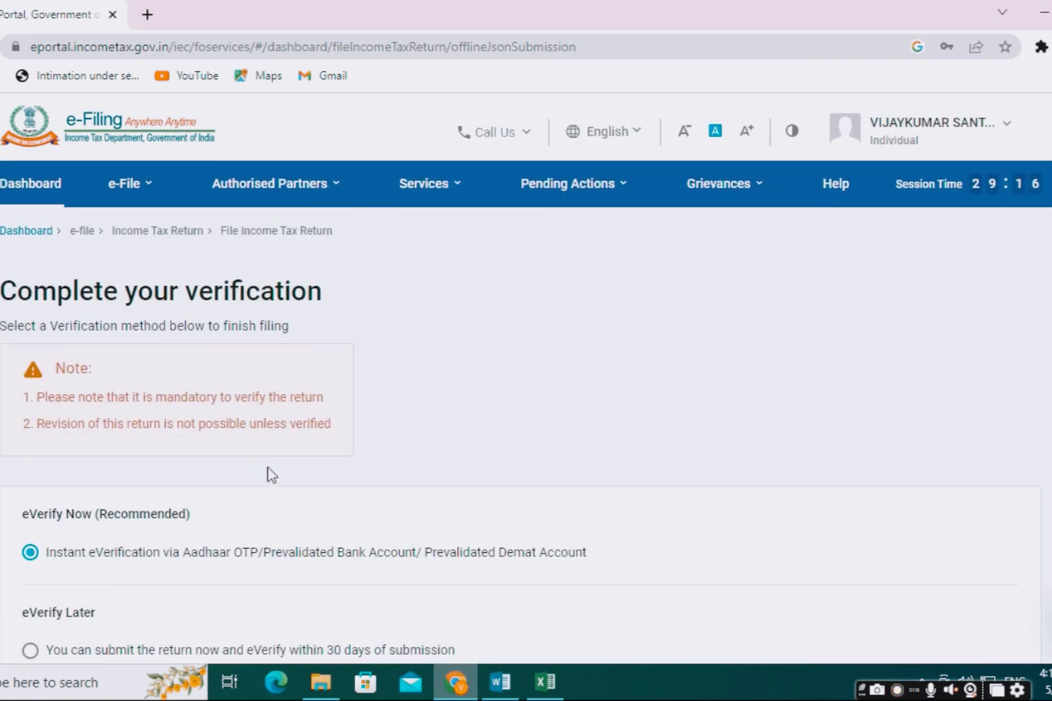
scroll(279, 480, down, 2)
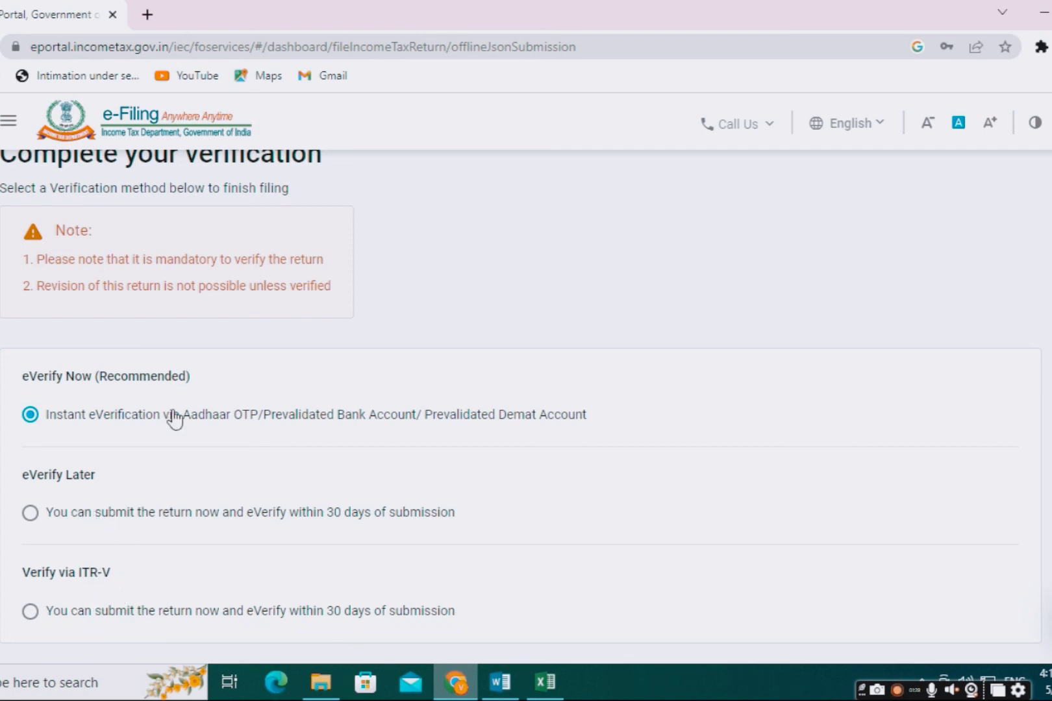
scroll(171, 418, down, 2)
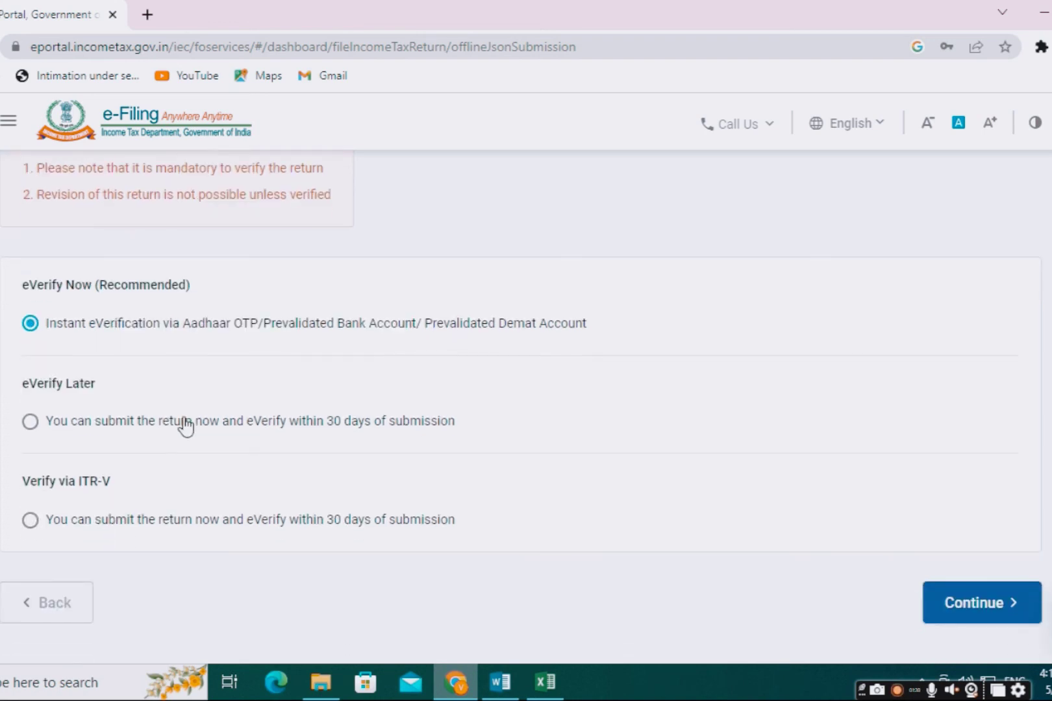
click(967, 610)
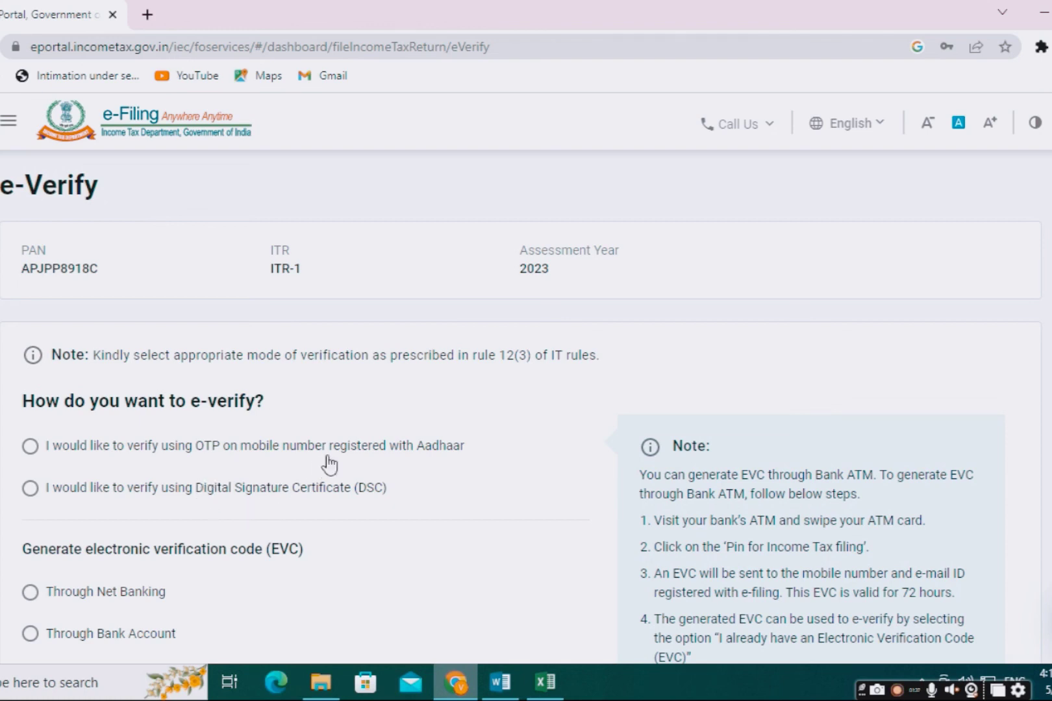
Step: Choose Aadhaar OTP verification, give consent, and generate the OTP to the registered mobile
scroll(216, 604, down, 4)
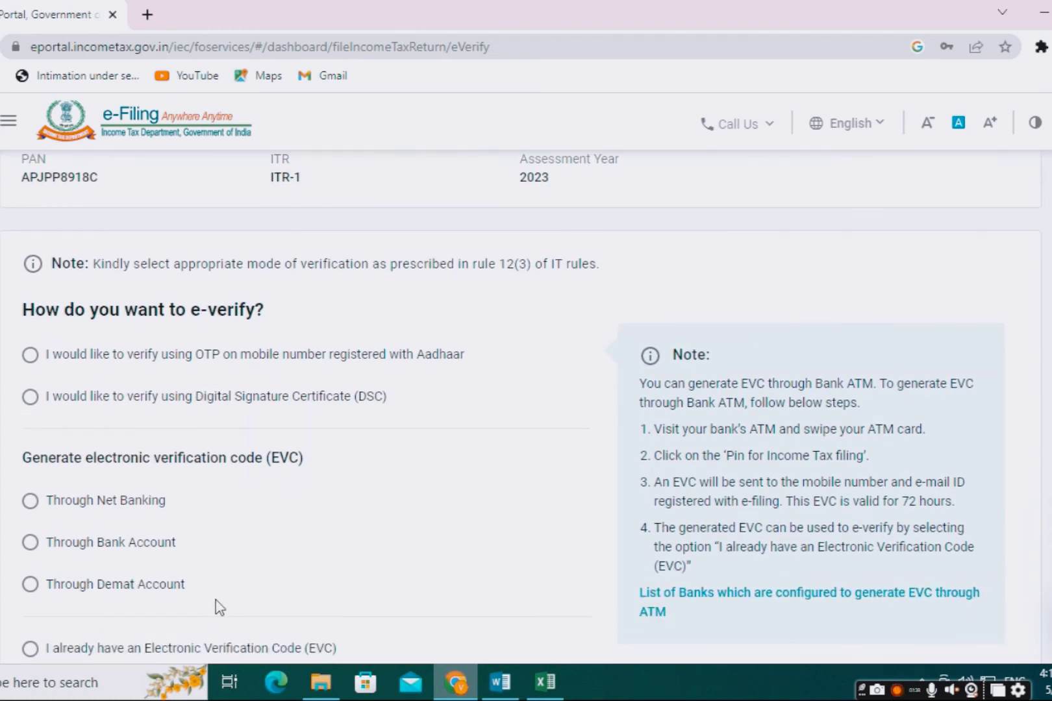
scroll(219, 607, up, 4)
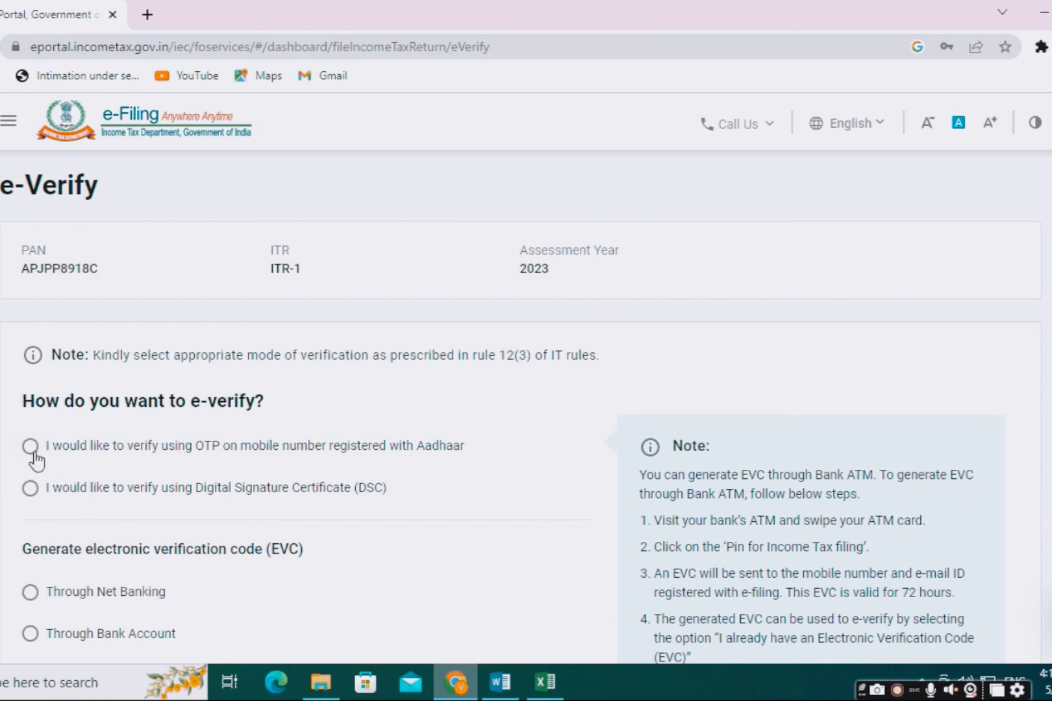
click(30, 447)
scroll(419, 526, down, 5)
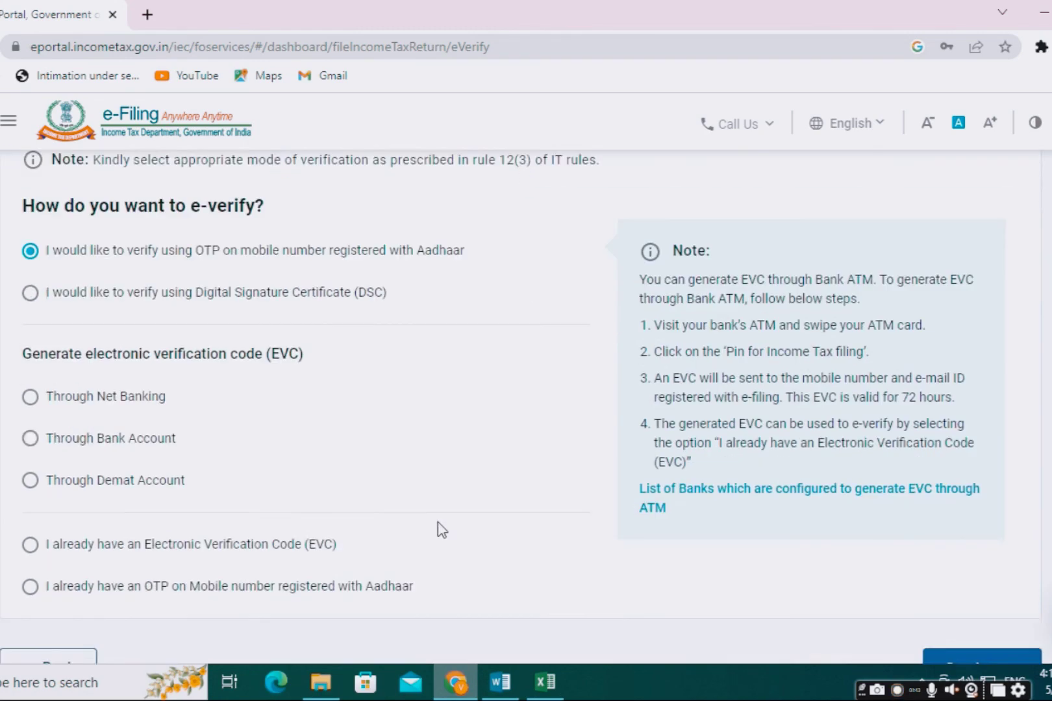
click(1005, 495)
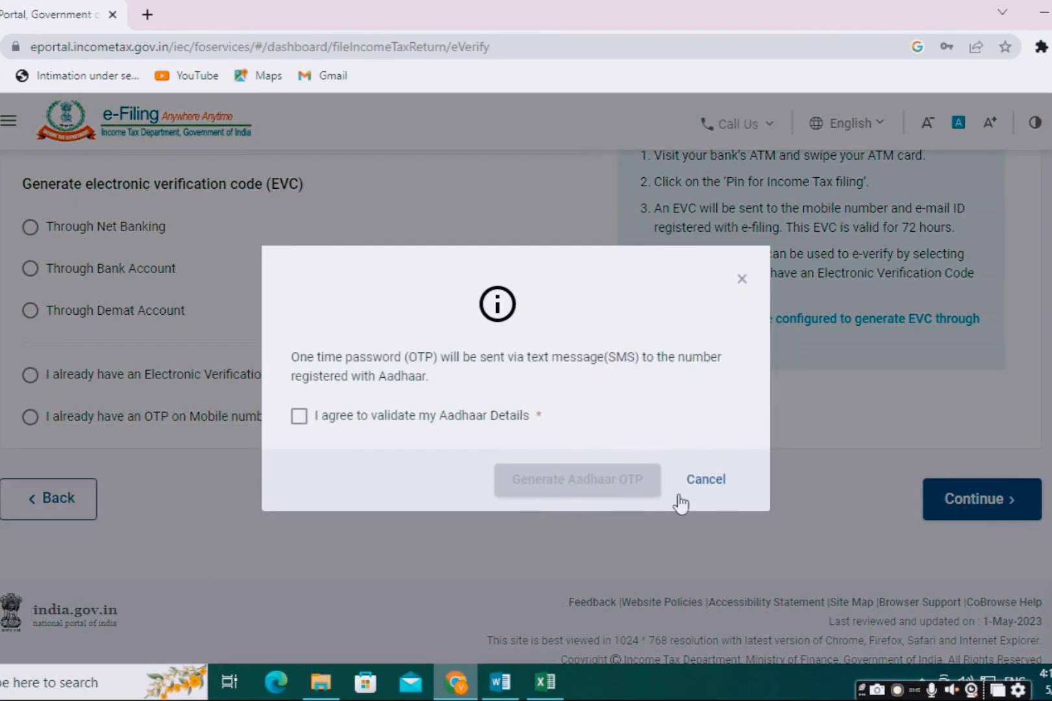
click(299, 419)
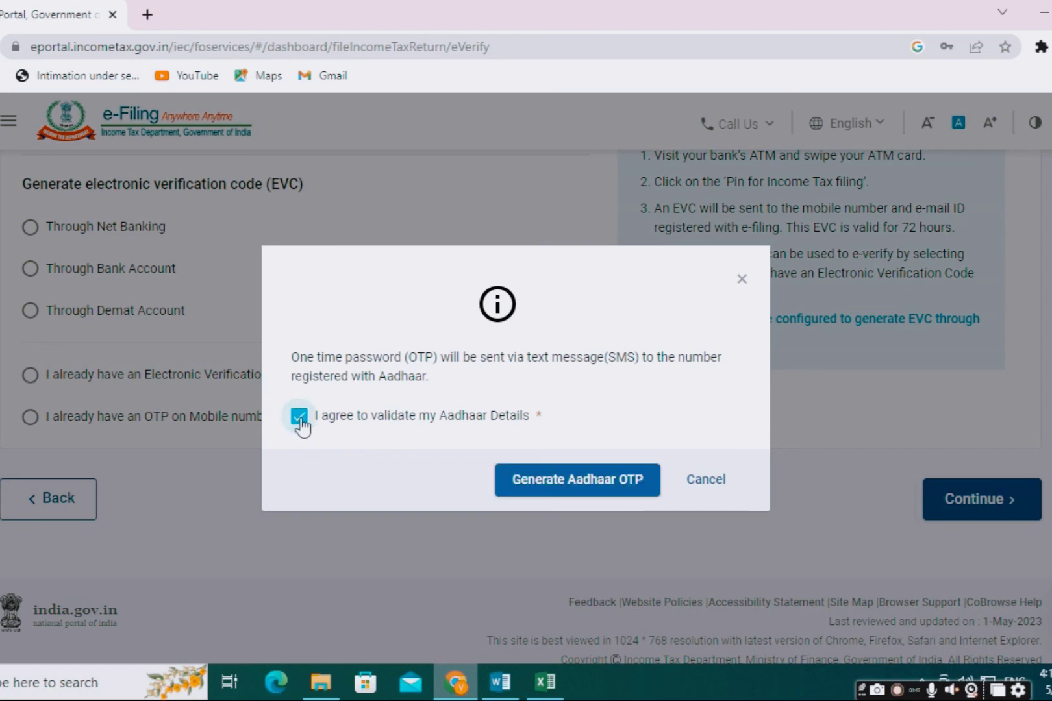
click(571, 481)
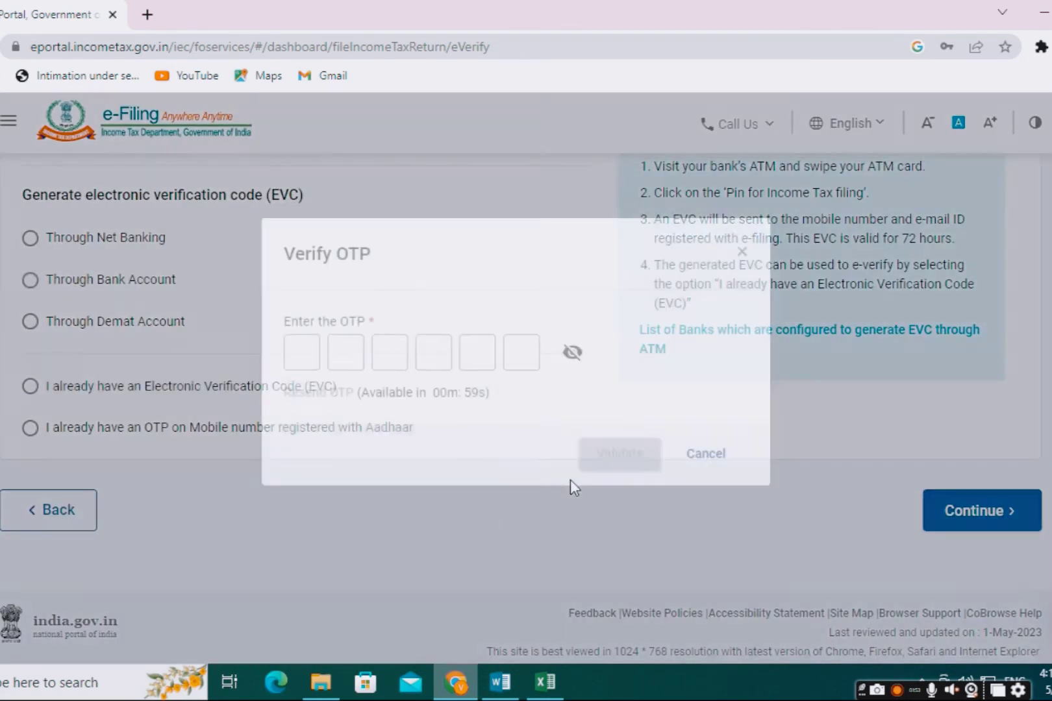
Step: Enter the six-digit Aadhaar OTP received and validate it
click(303, 376)
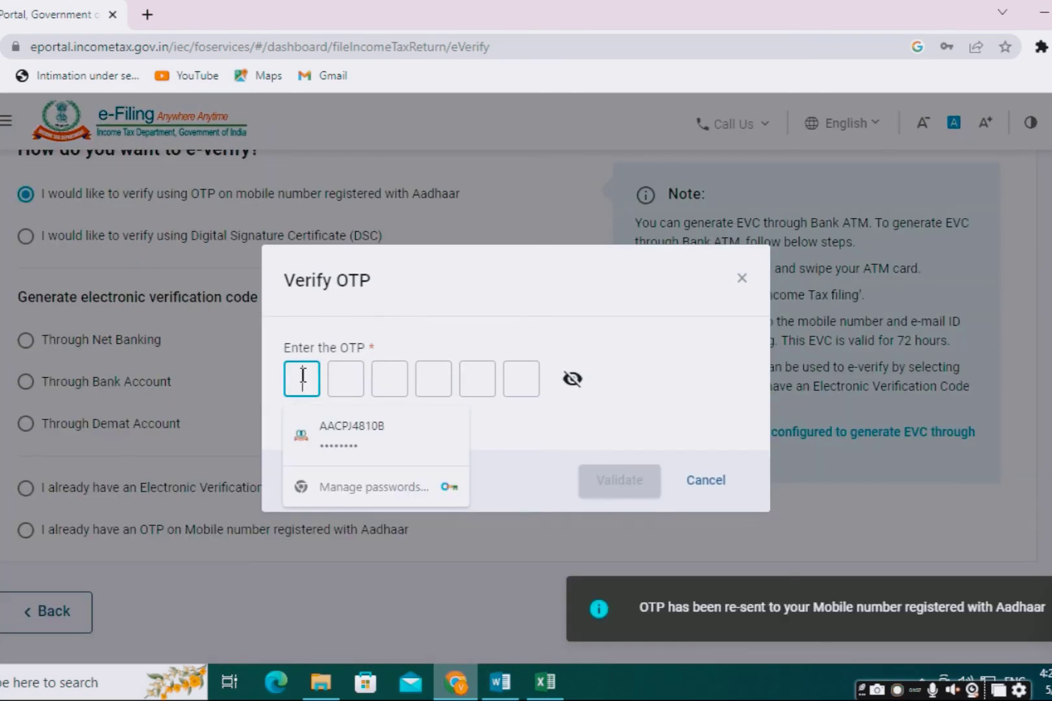
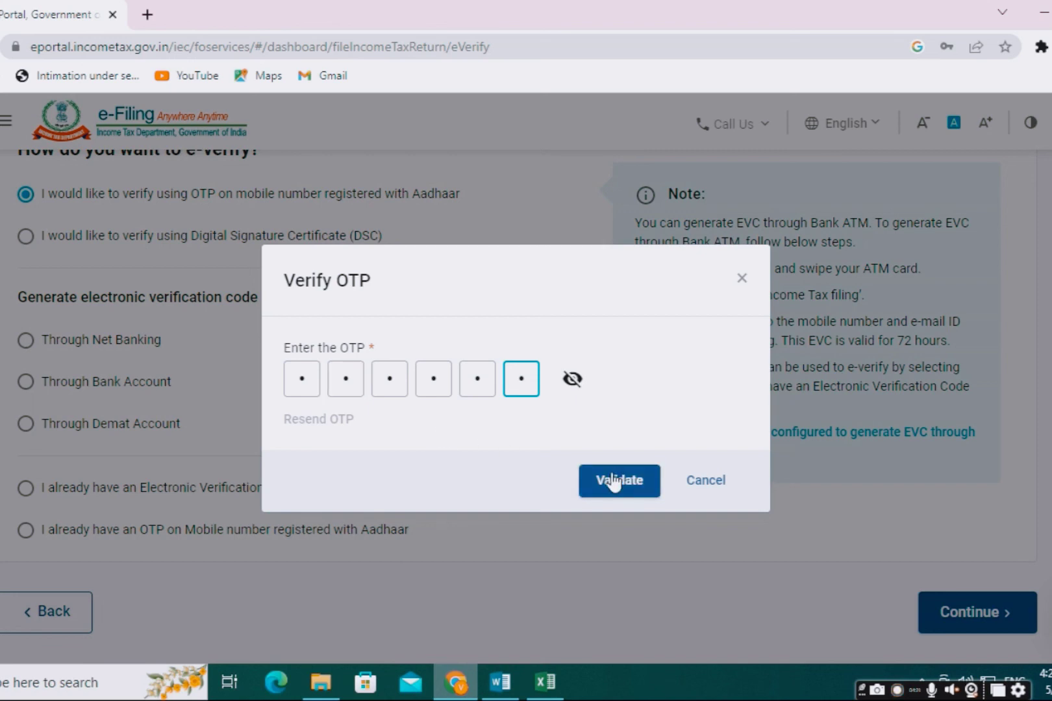
click(608, 478)
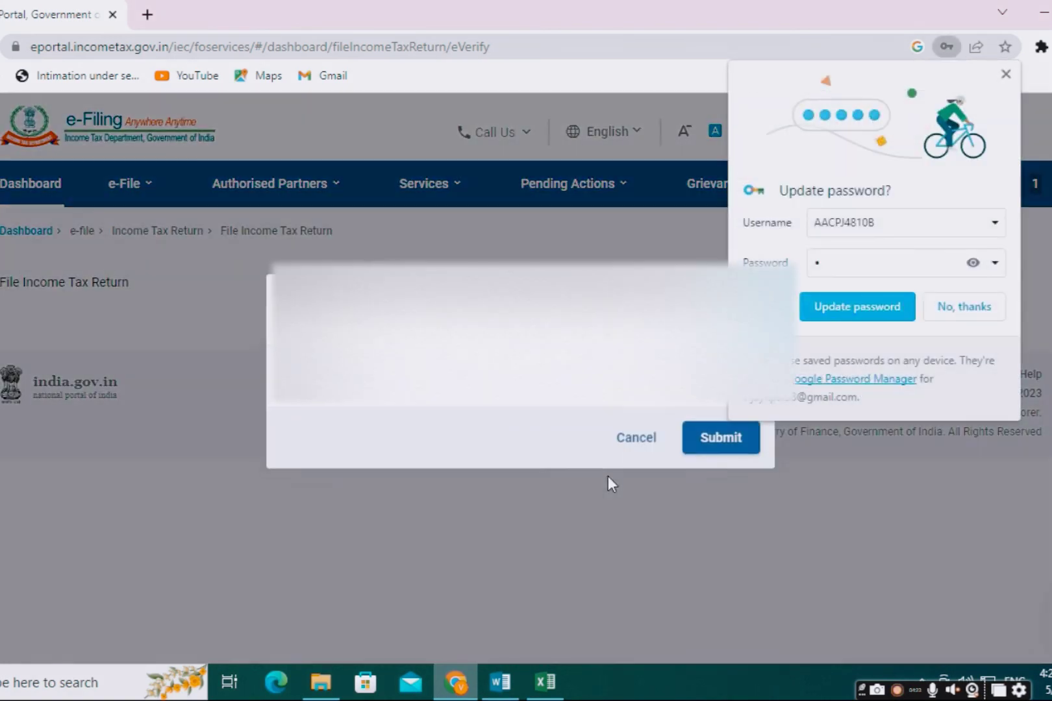
Step: Decline Chrome's password prompt, submit the verified return, and download the acknowledgement receipt
click(961, 313)
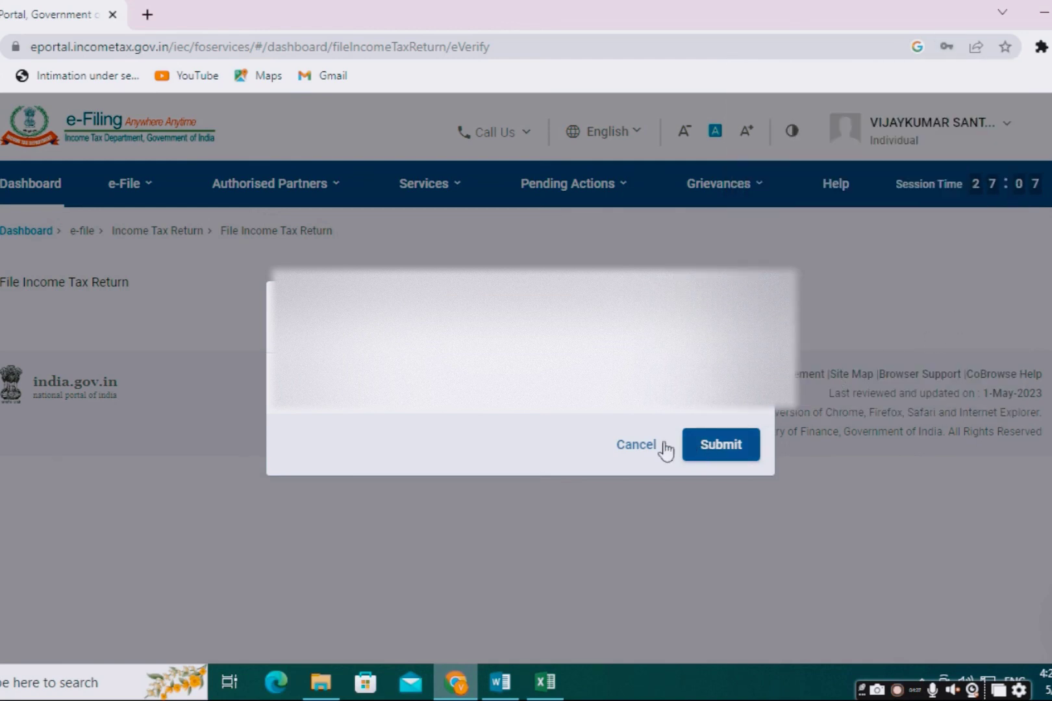
click(702, 449)
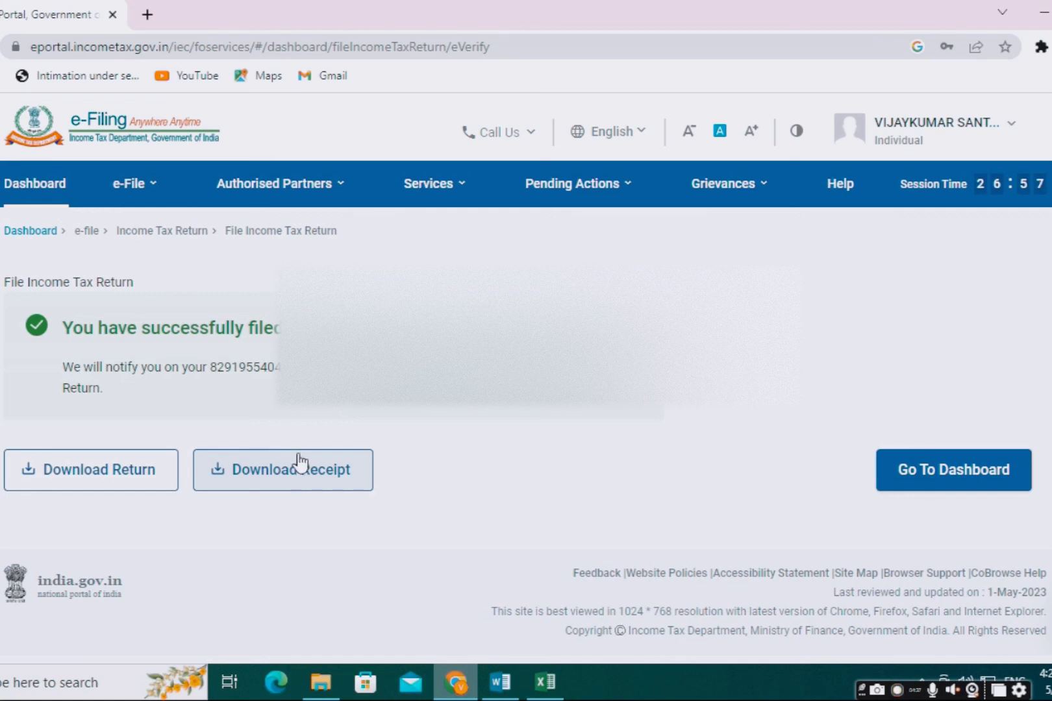
click(272, 477)
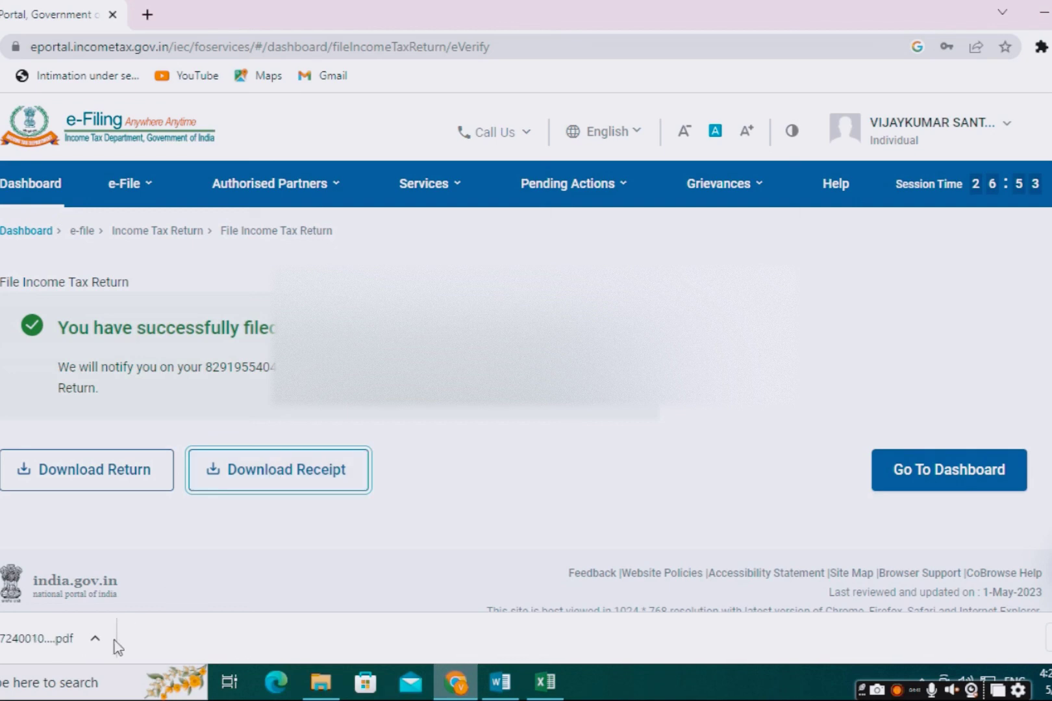
Step: Open the downloaded ITR-1 acknowledgement PDF and scroll through it
click(94, 639)
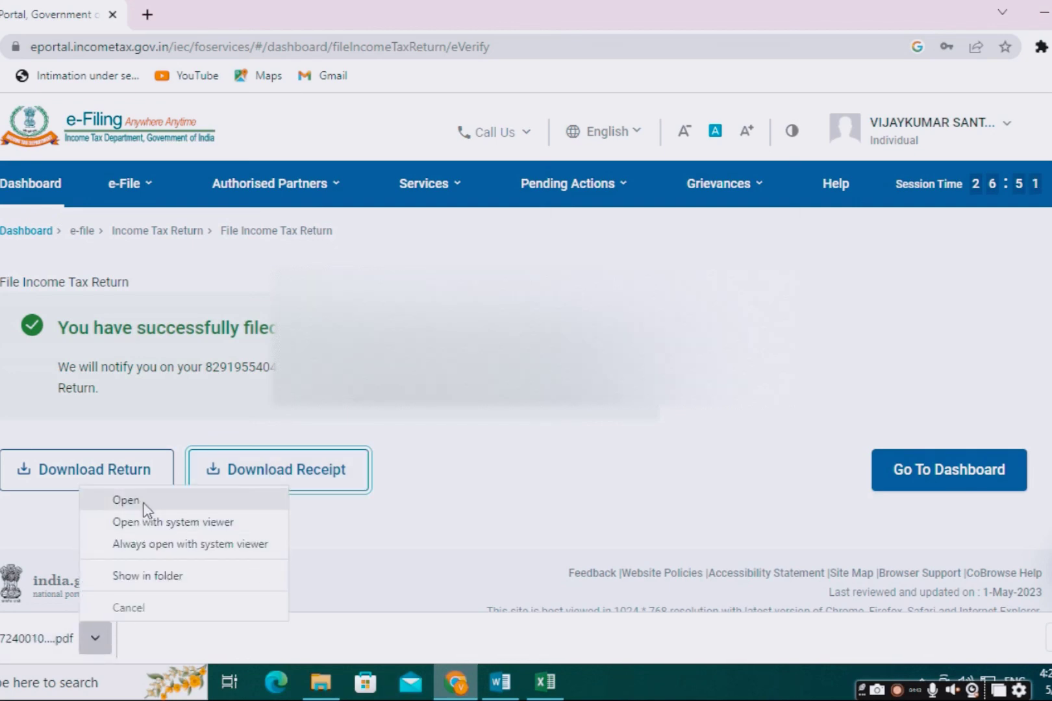
click(143, 503)
scroll(411, 434, down, 3)
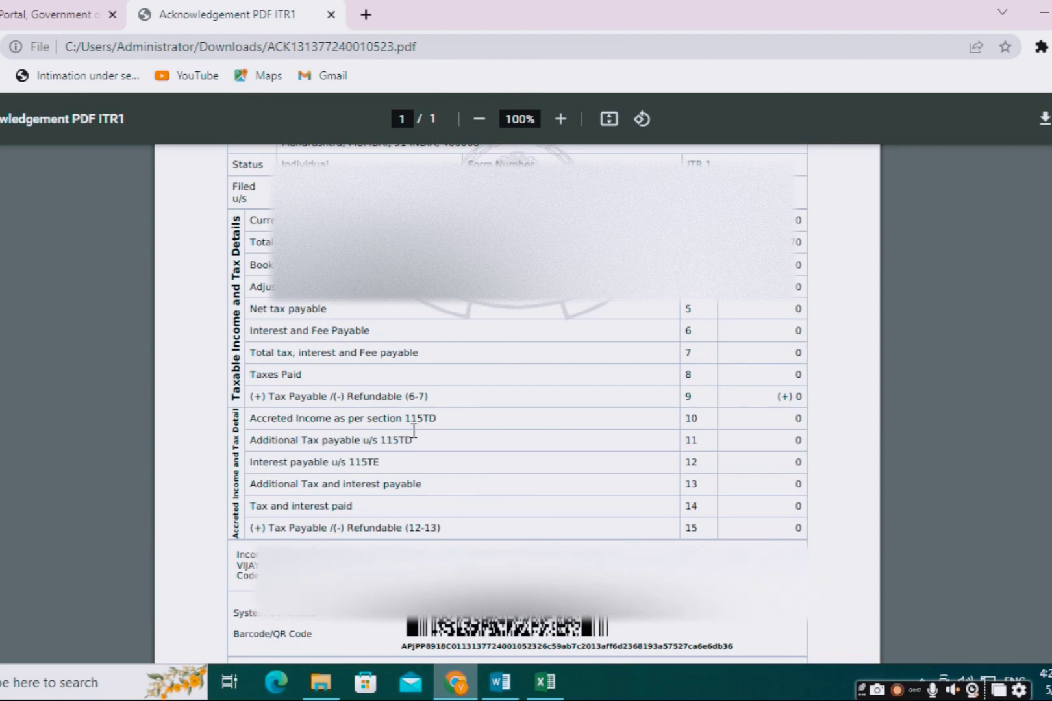
scroll(414, 432, down, 2)
scroll(414, 438, up, 5)
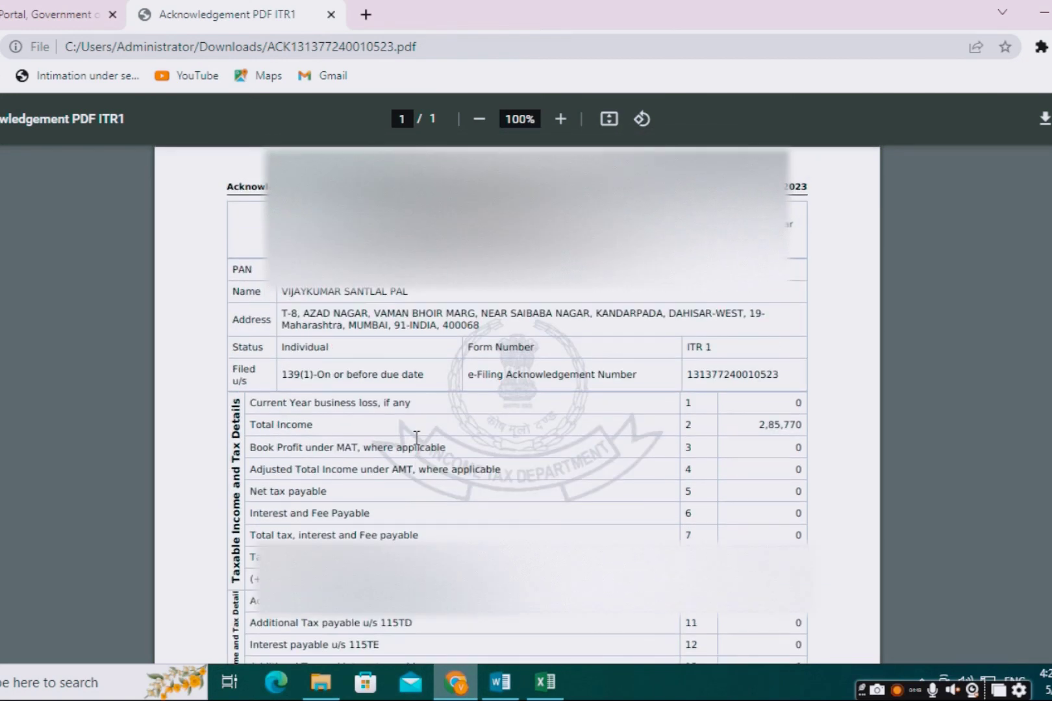
scroll(417, 436, down, 3)
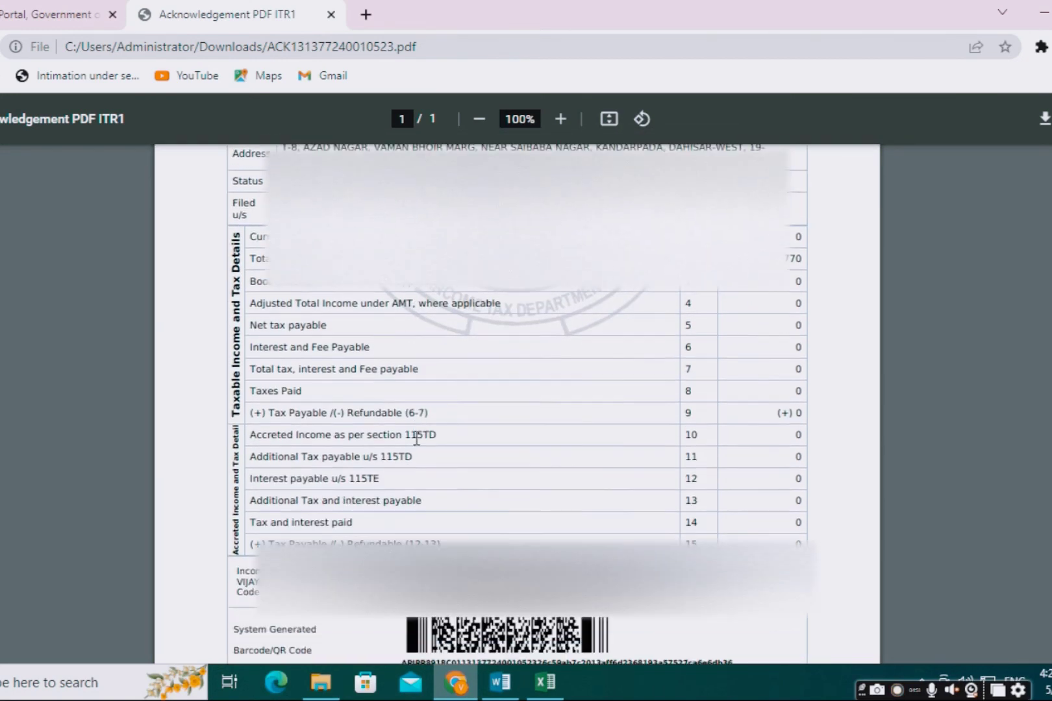